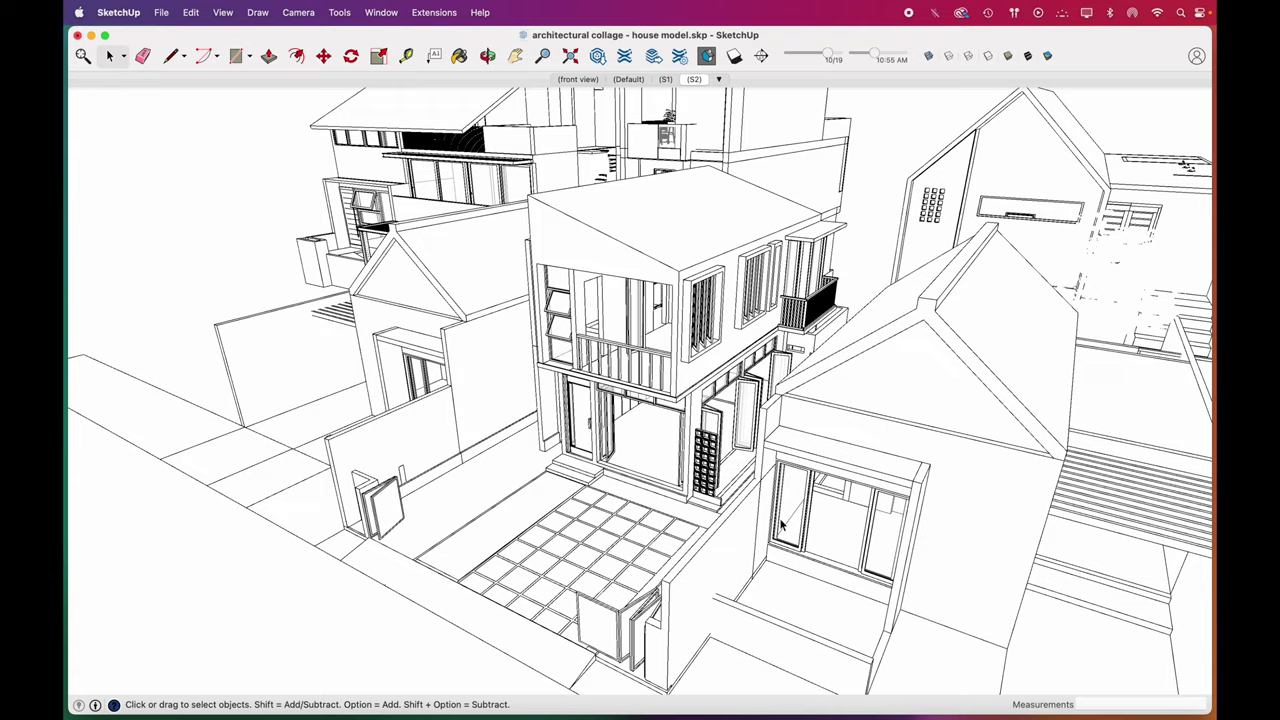
Step: Switch the model view to the saved scene S1
mouse_move(781, 524)
left_mouse_down()
mouse_move(668, 524)
mouse_move(717, 490)
mouse_move(700, 388)
left_mouse_up()
key("space")
left_click(664, 80)
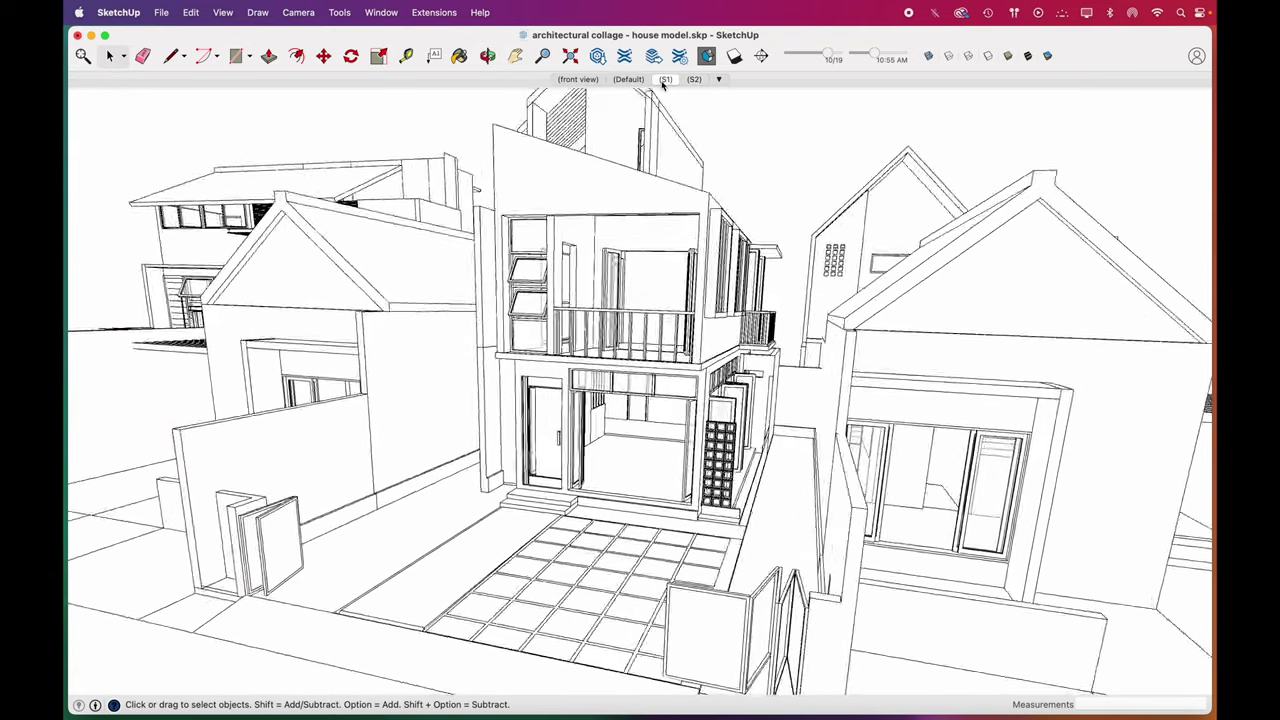
Step: Delete the glass panes from the three-part window above the ground-floor front opening
left_click(683, 433)
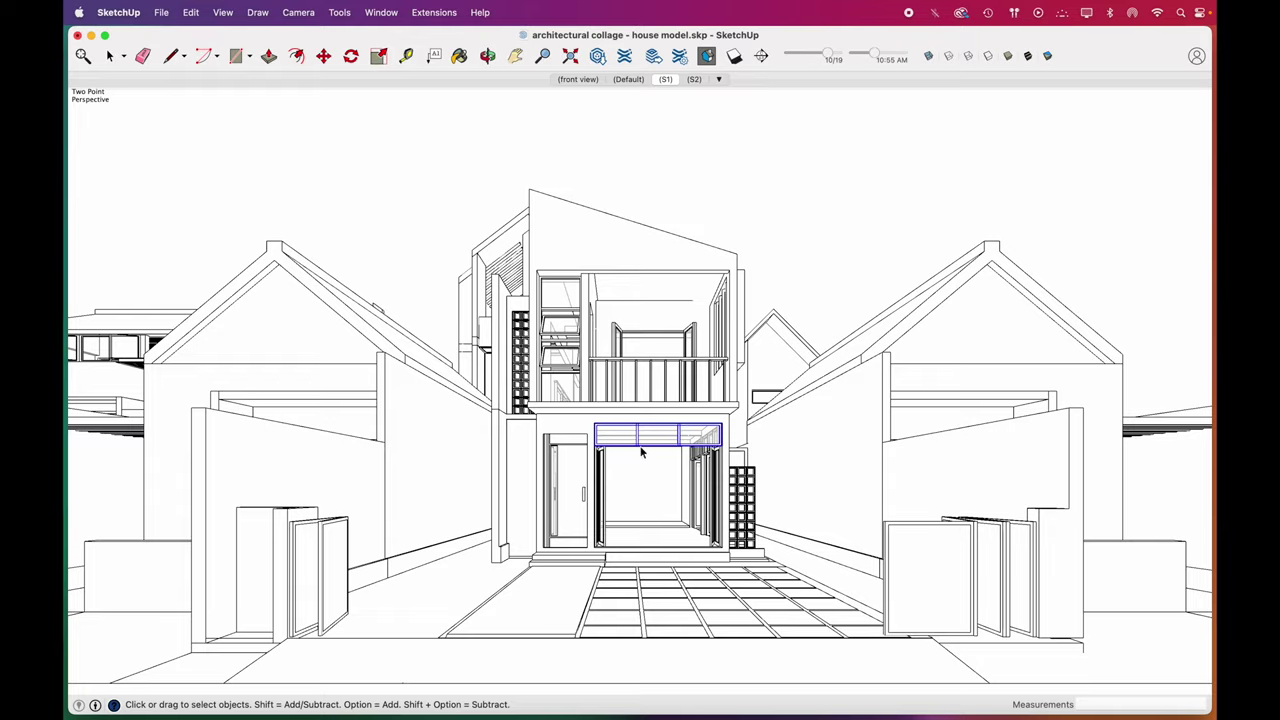
double_click(627, 441)
left_click(620, 440)
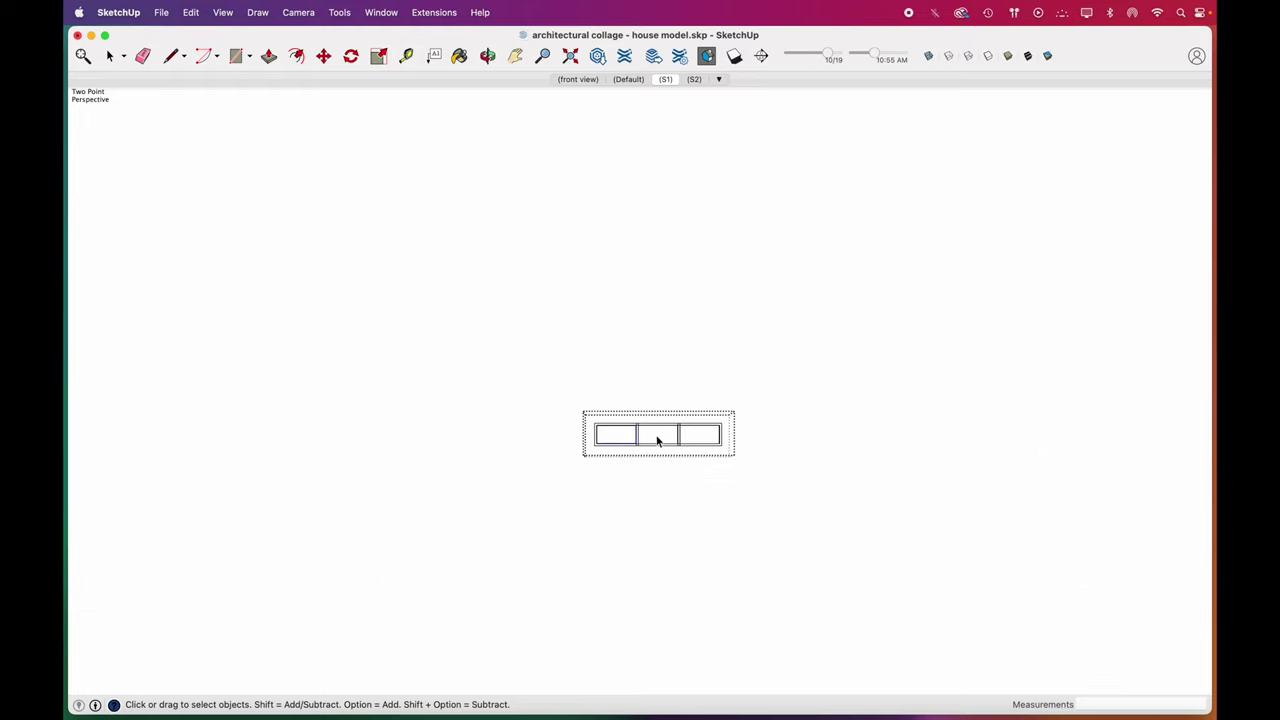
left_click(700, 437, "shift")
key("Delete")
left_click(738, 504)
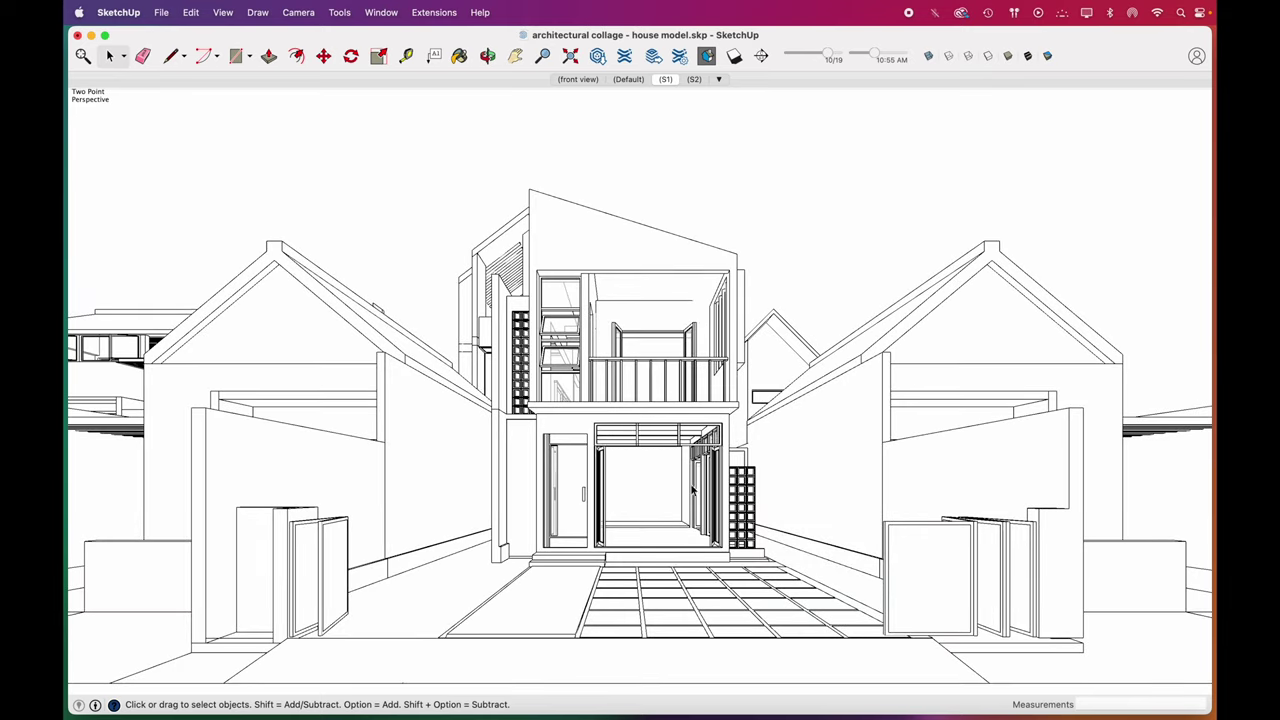
Step: Delete the glass panes from the tall upper-floor window beside the balcony
left_click(565, 392)
double_click(563, 392)
left_click(563, 360)
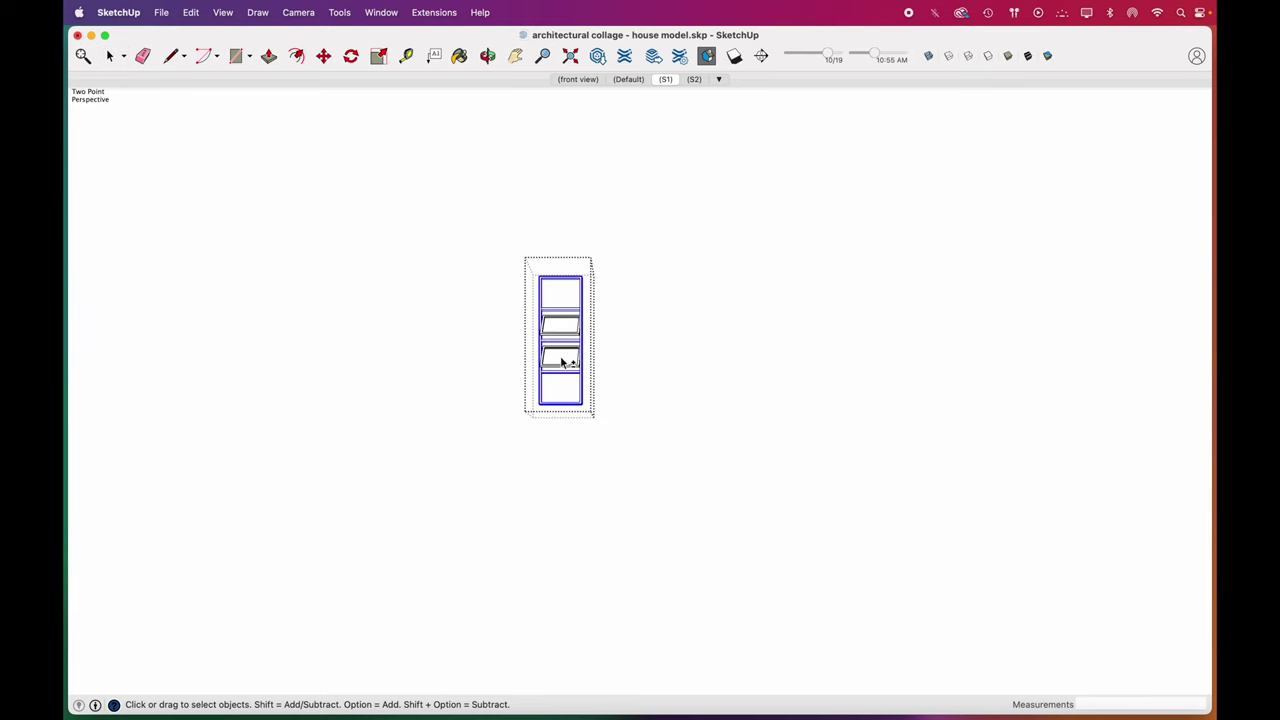
left_click(670, 340)
Step: Select all the neighboring houses around the main house and hide them
left_click(160, 342)
left_click(250, 350, "shift")
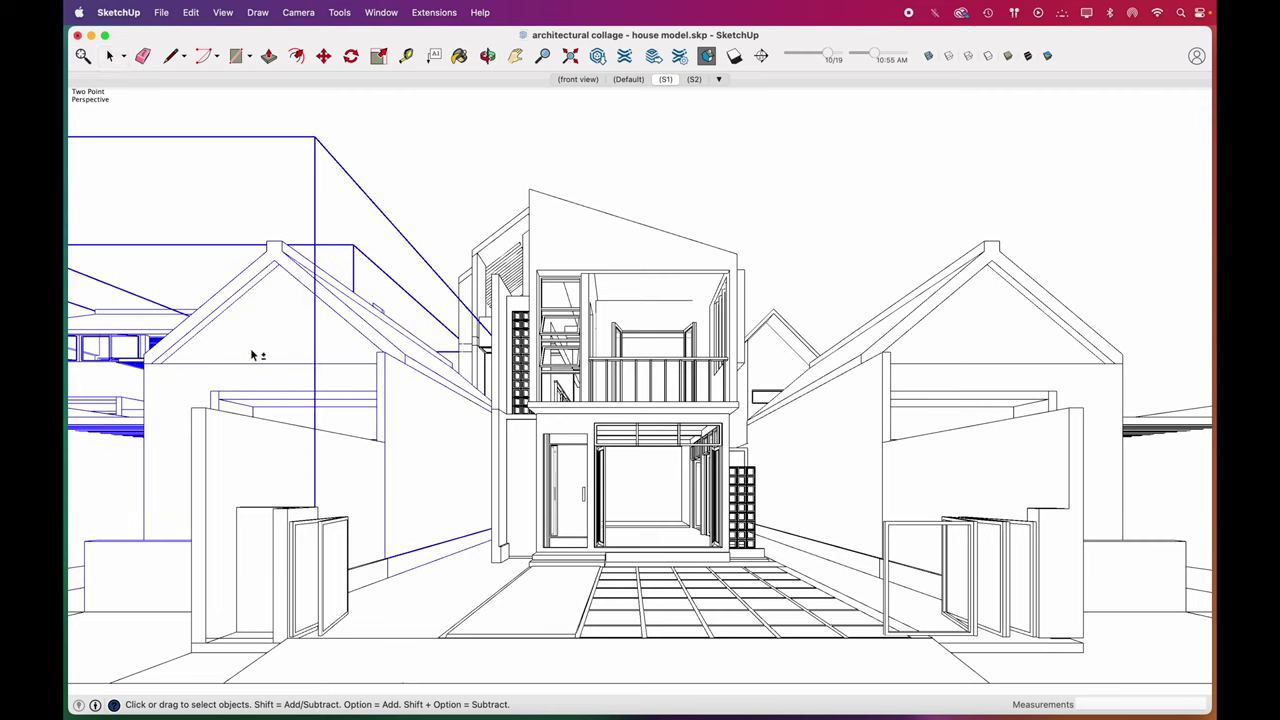
left_click(481, 291, "shift")
left_click(590, 272, "shift")
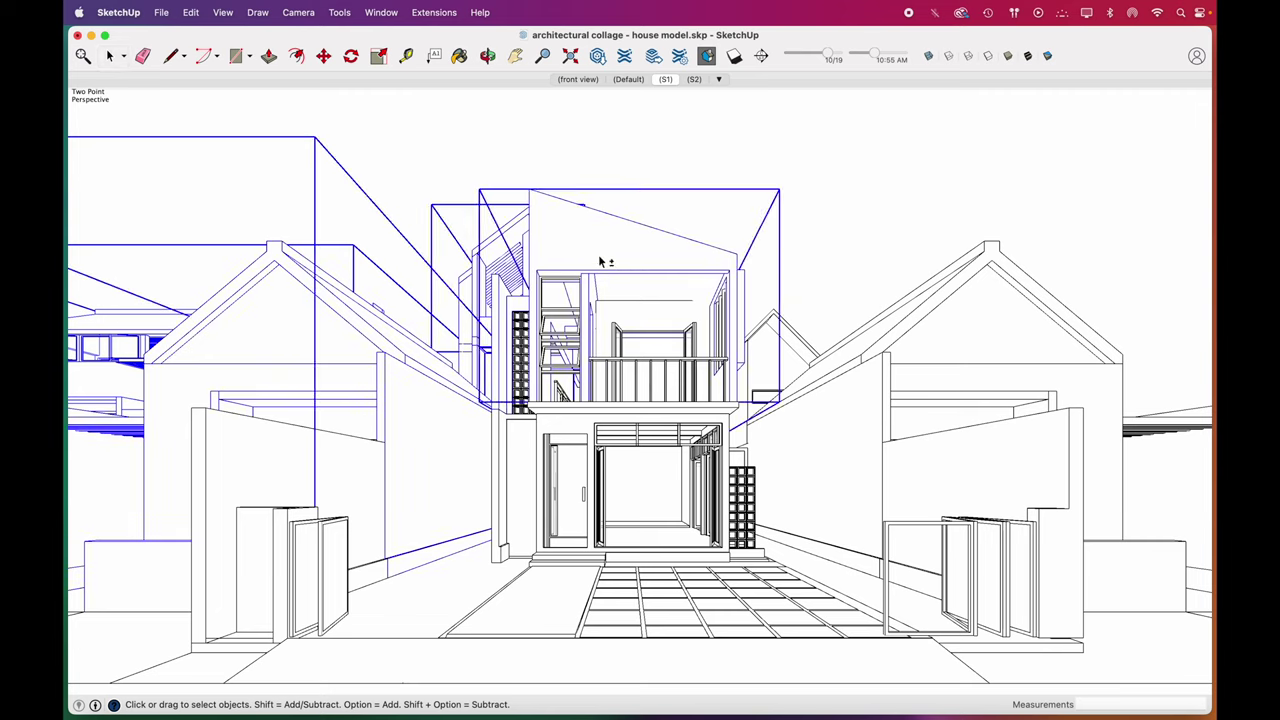
left_click(600, 260, "shift")
left_click(925, 355, "shift")
left_click(925, 355, "shift")
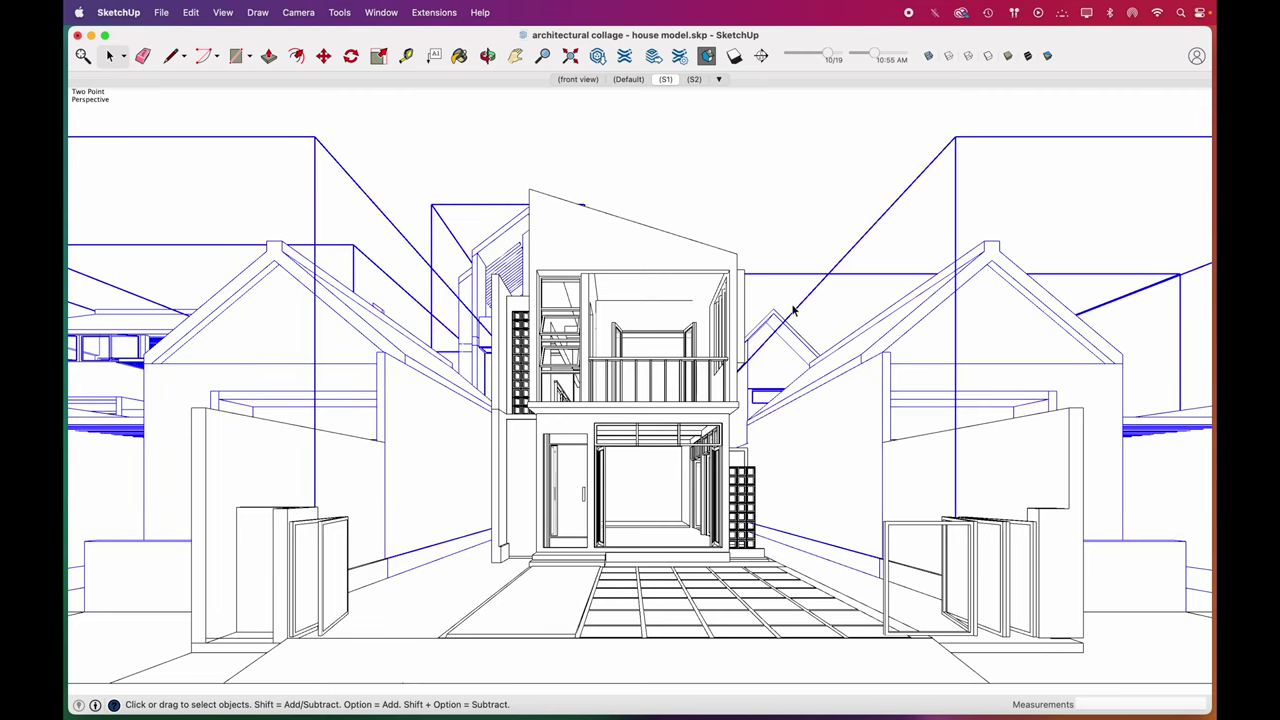
right_click(877, 343)
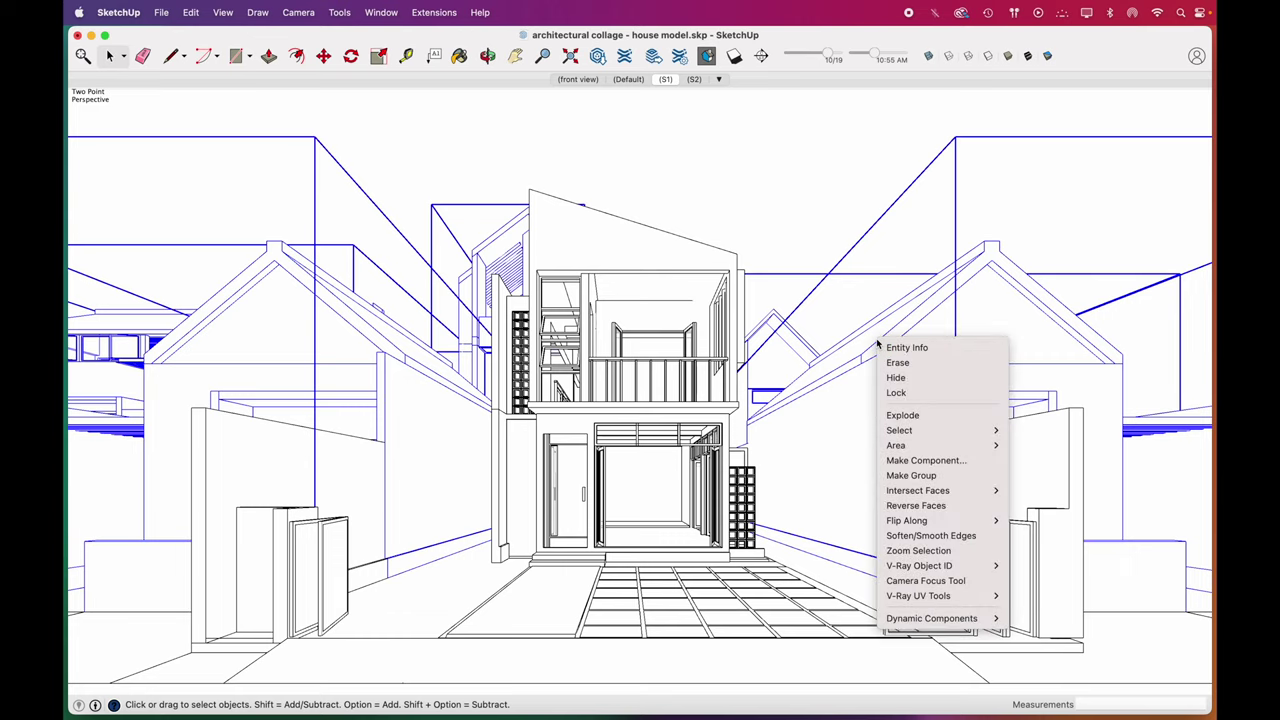
left_click(897, 382)
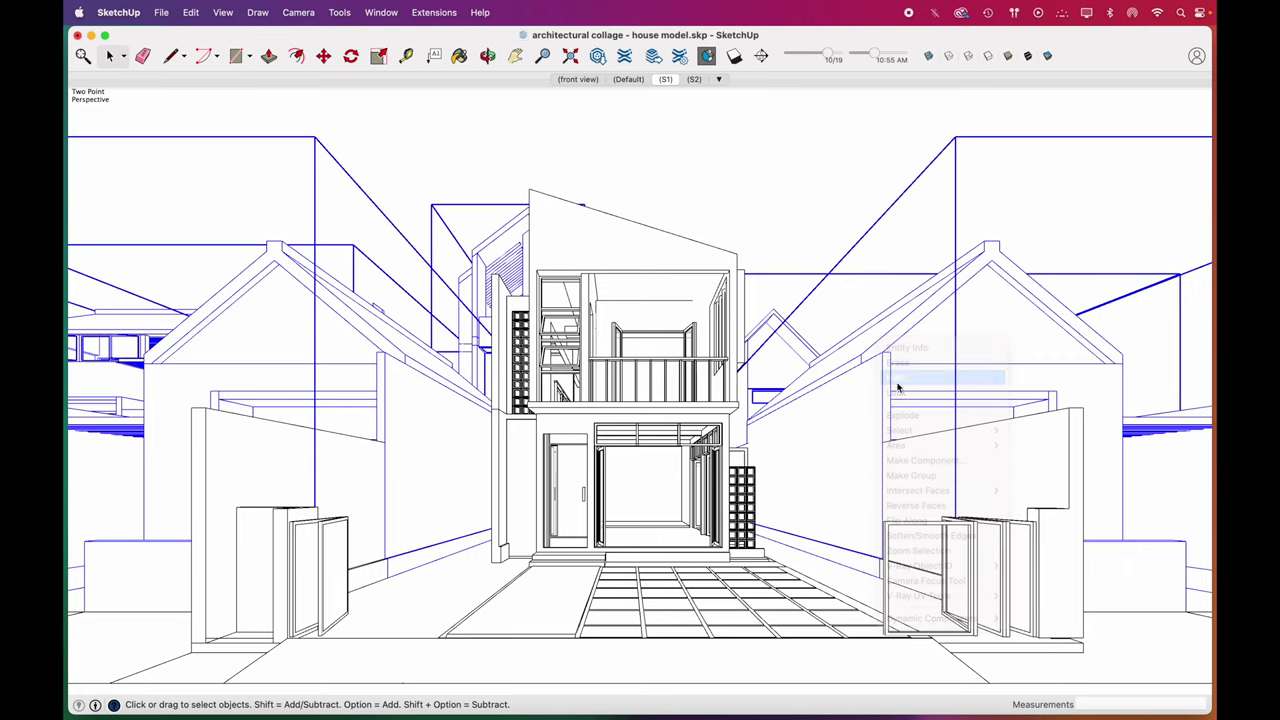
Step: Export the main house view as a PDF 2D graphic named architectural collage - house model, matching view size with line scale 0,5
left_click(158, 13)
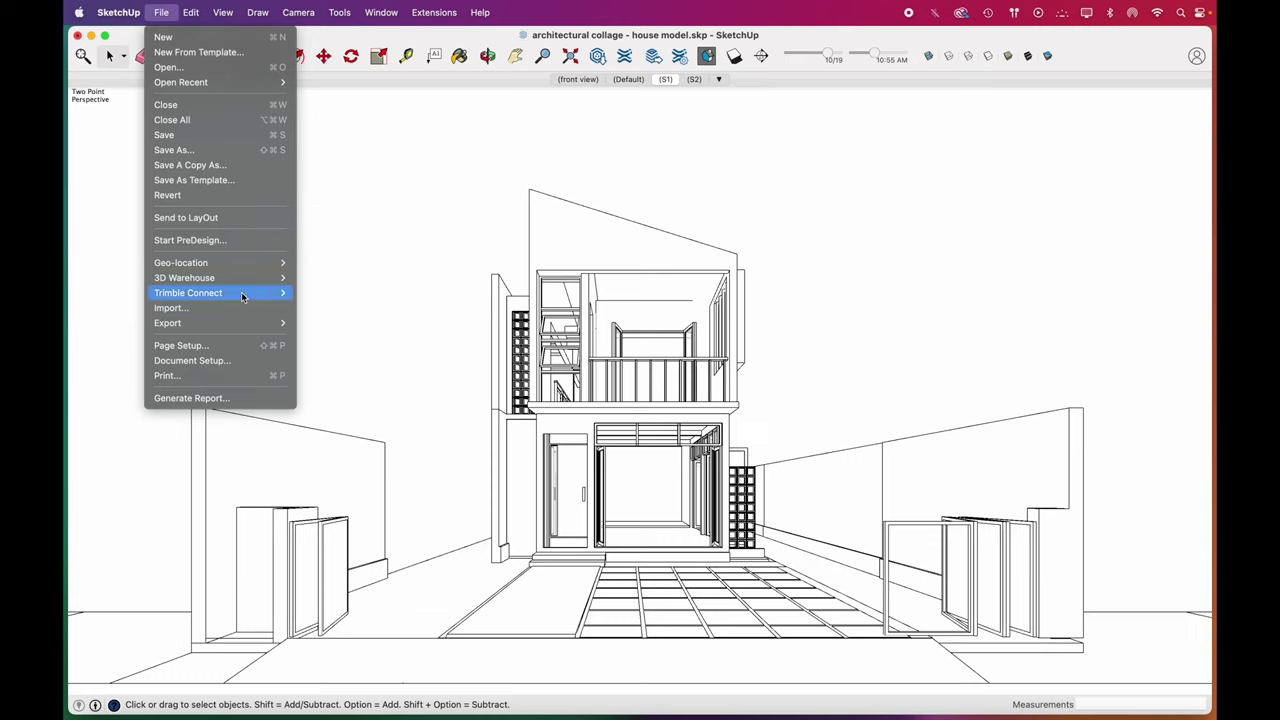
mouse_move(249, 324)
left_click(313, 337)
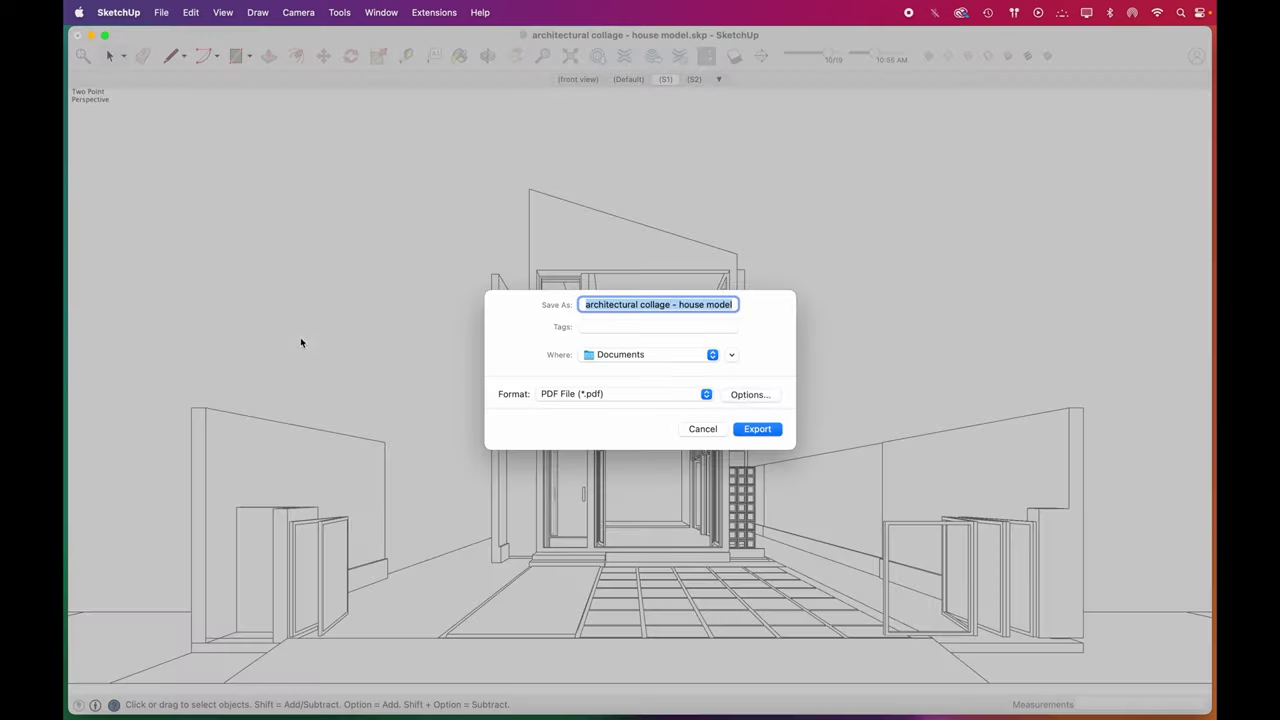
left_click(745, 395)
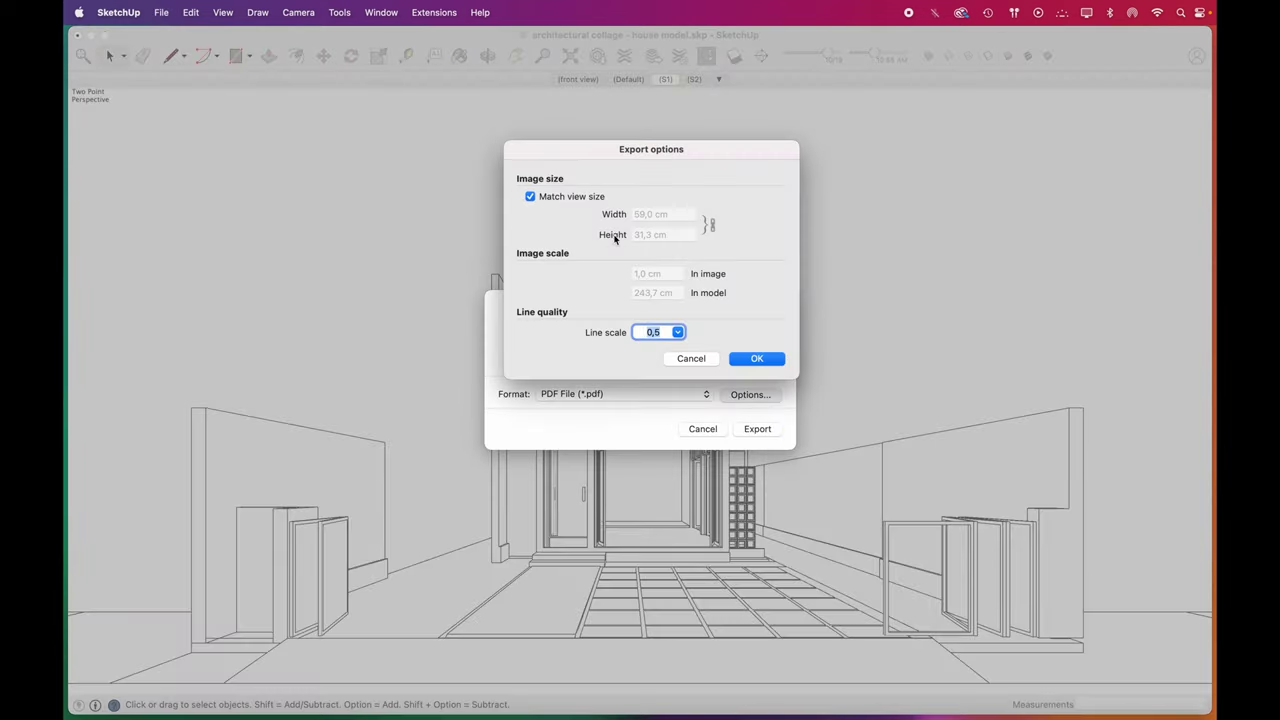
left_click(757, 358)
left_click(755, 428)
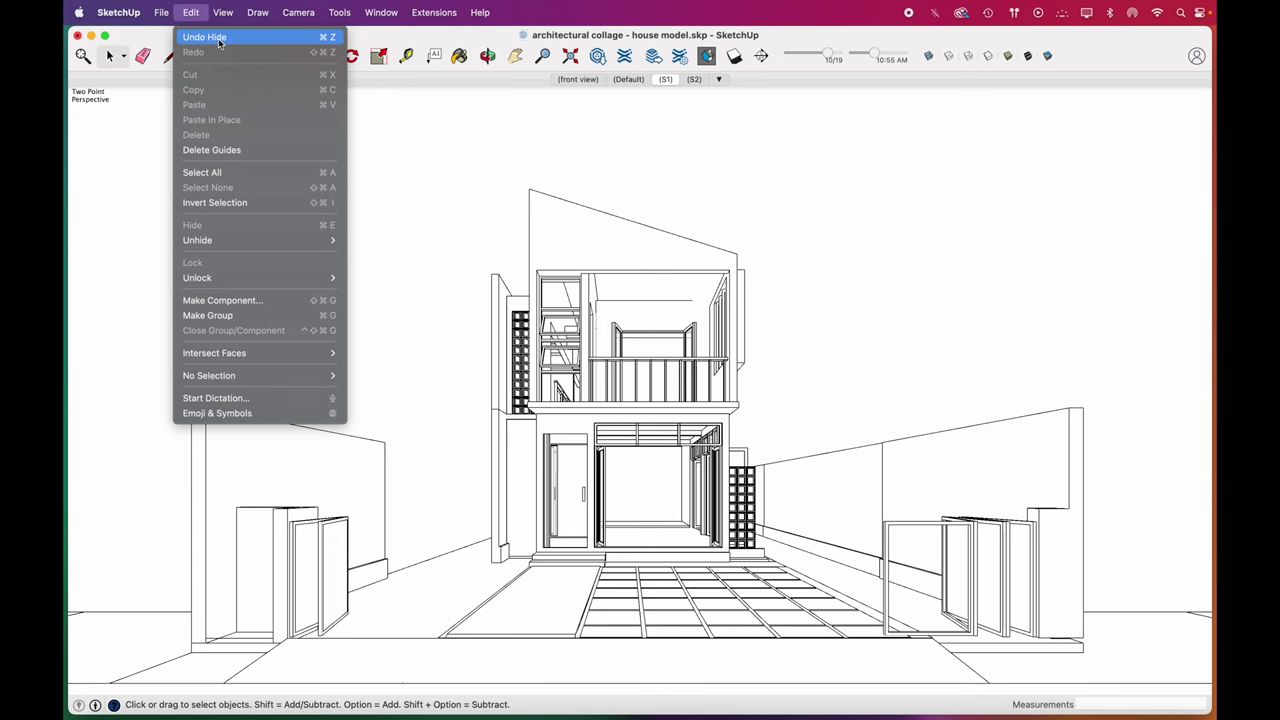
Step: Bring back the neighboring houses and hide the main house with its yard and gates instead
left_click(212, 171)
right_click(701, 409)
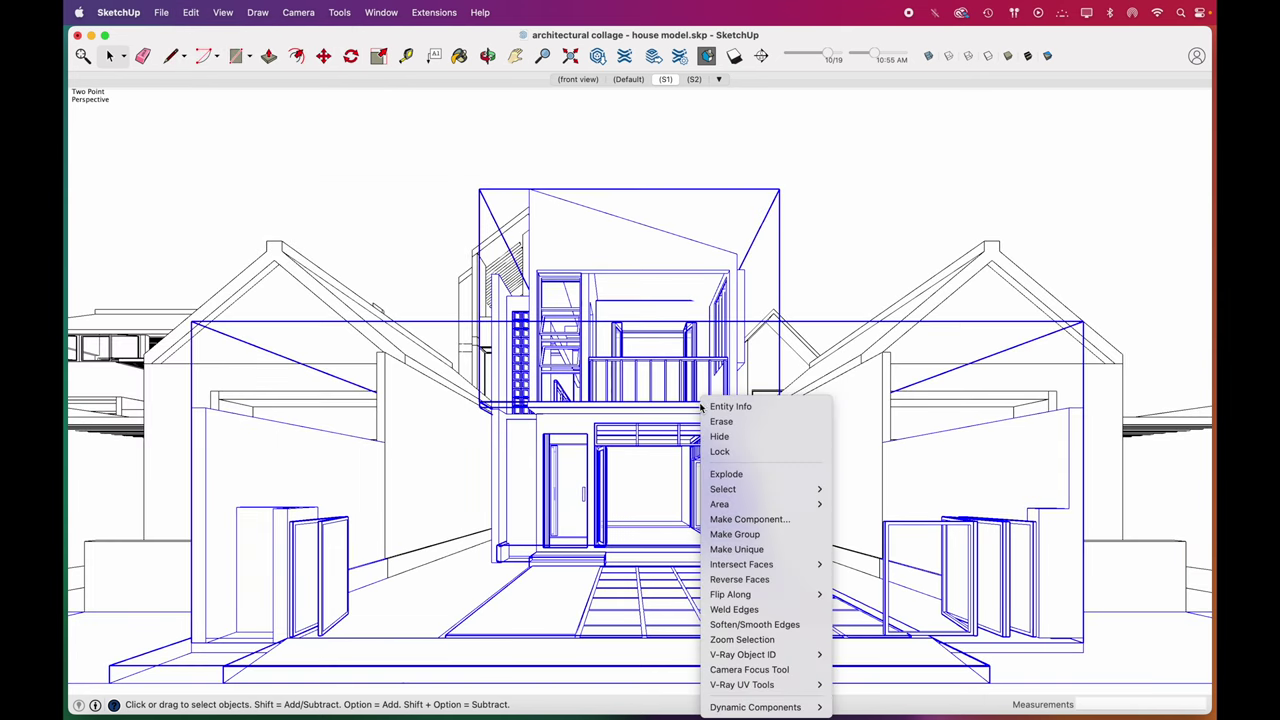
left_click(727, 445)
Step: Export the neighboring houses view as a 2D graphic and undo the hiding of the main house
left_click(161, 12)
mouse_move(200, 322)
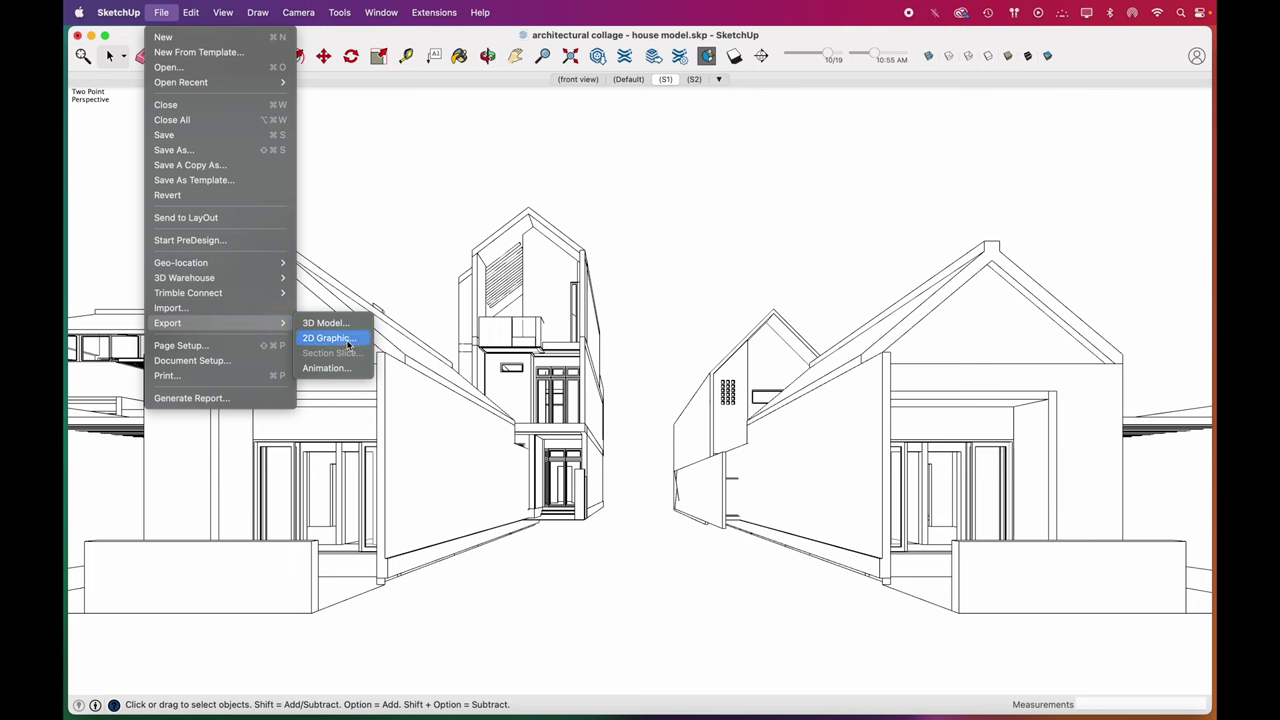
left_click(330, 338)
key("Escape")
left_click(190, 12)
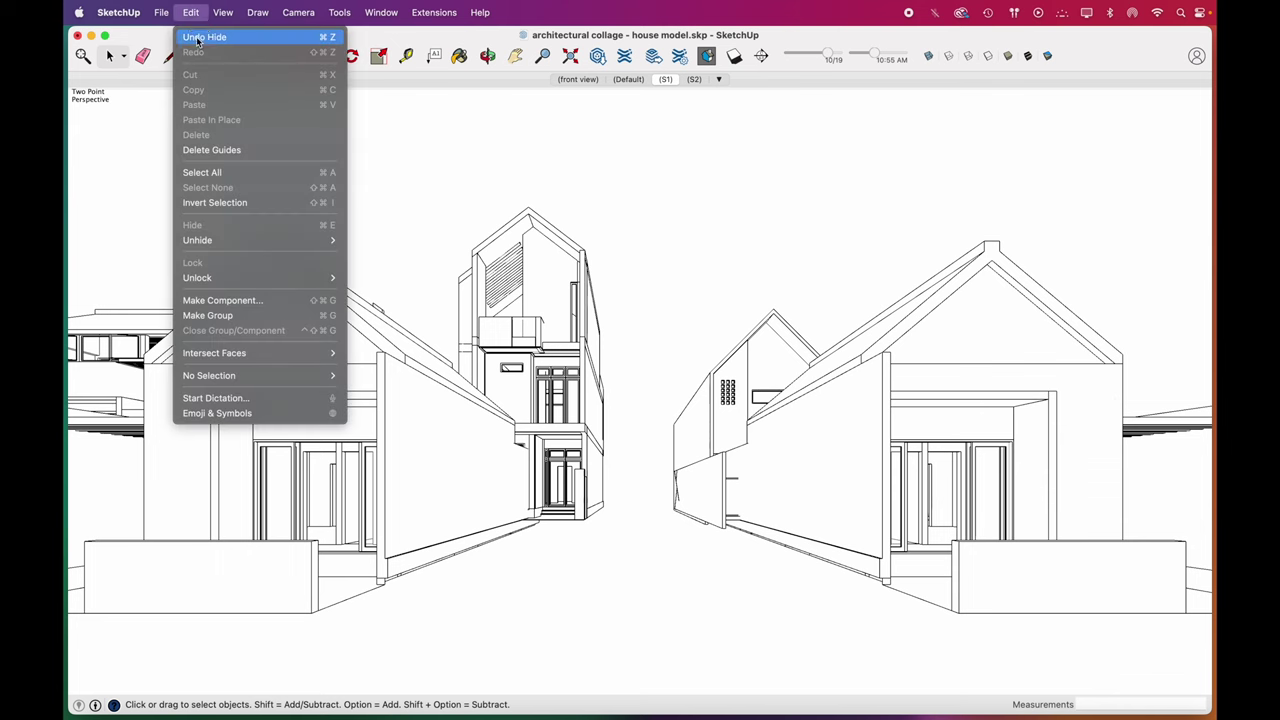
left_click(214, 40)
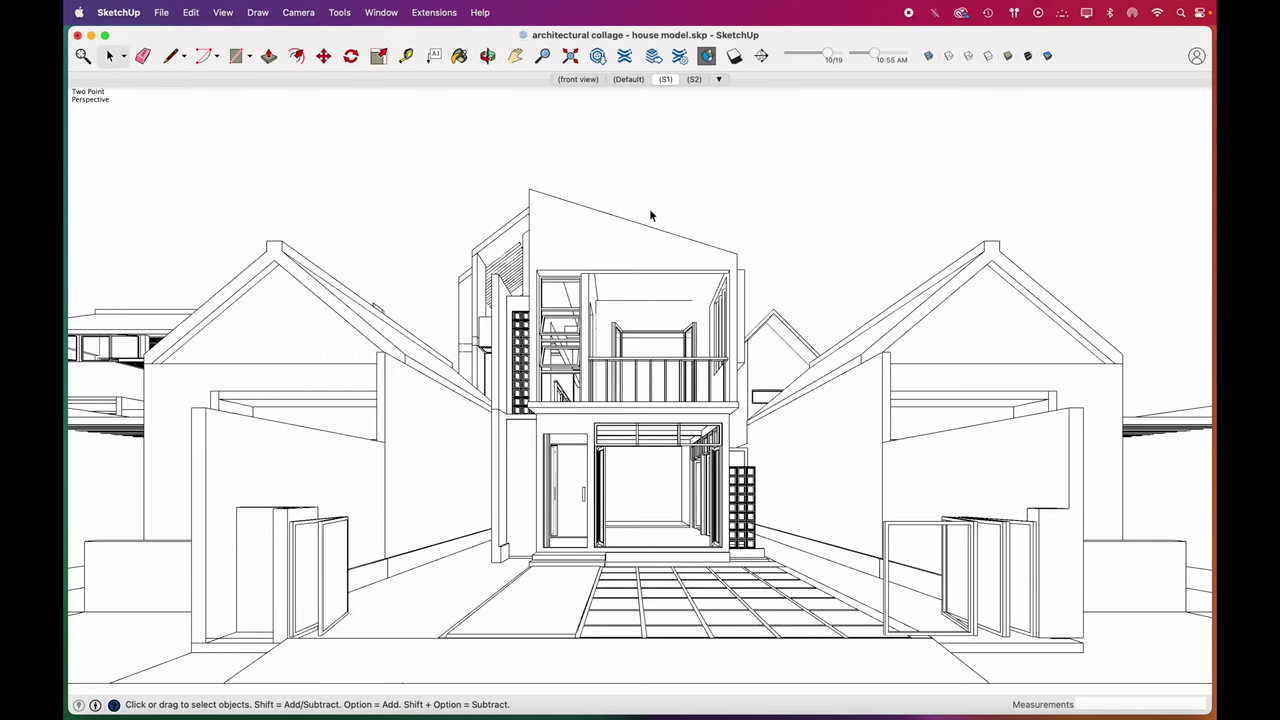
Step: Turn on shadows and set their time to 01:16 PM, date to 12/31 and dark value to 44
left_click(735, 57)
left_click(382, 14)
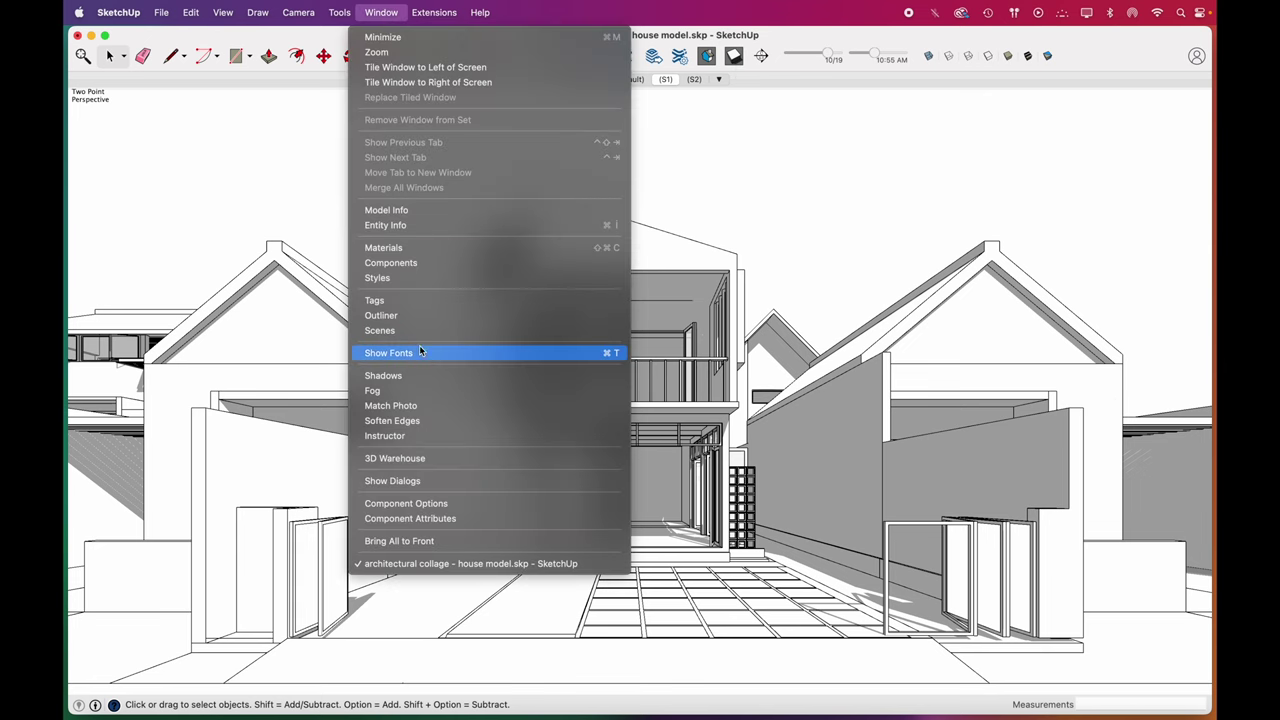
left_click(422, 378)
left_click_drag(1063, 150, 1082, 153)
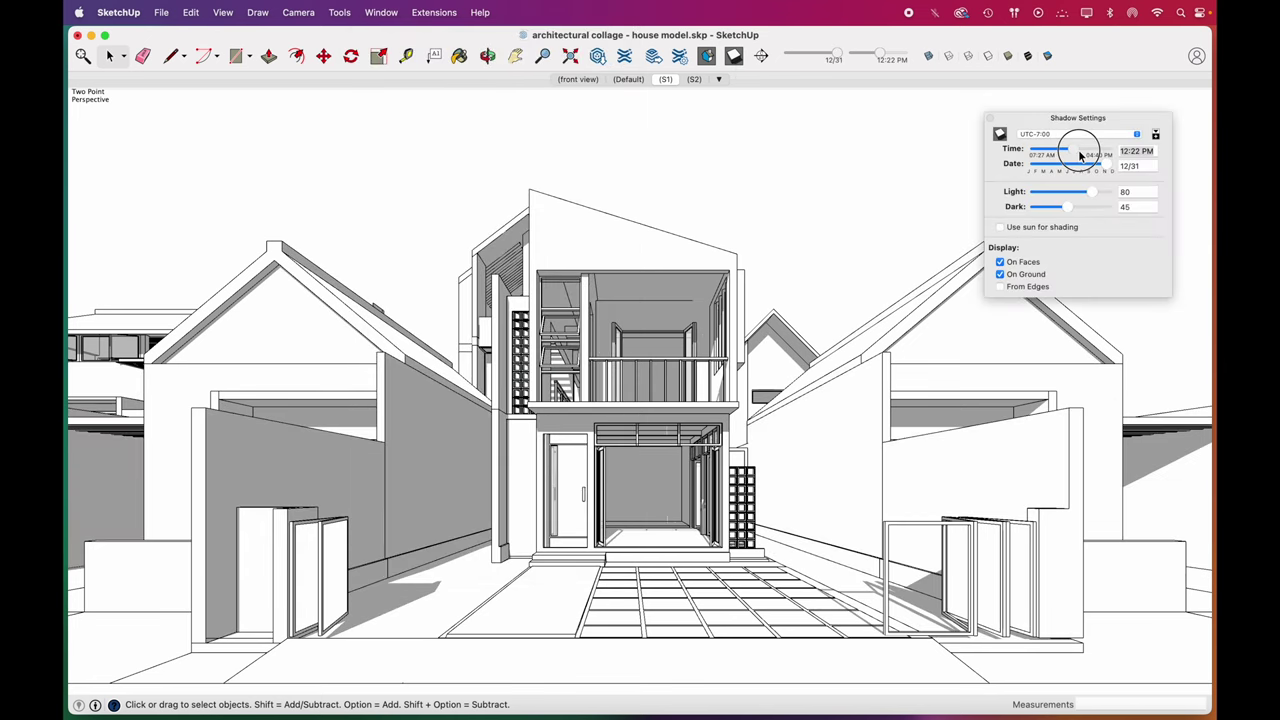
left_click_drag(1065, 207, 1063, 209)
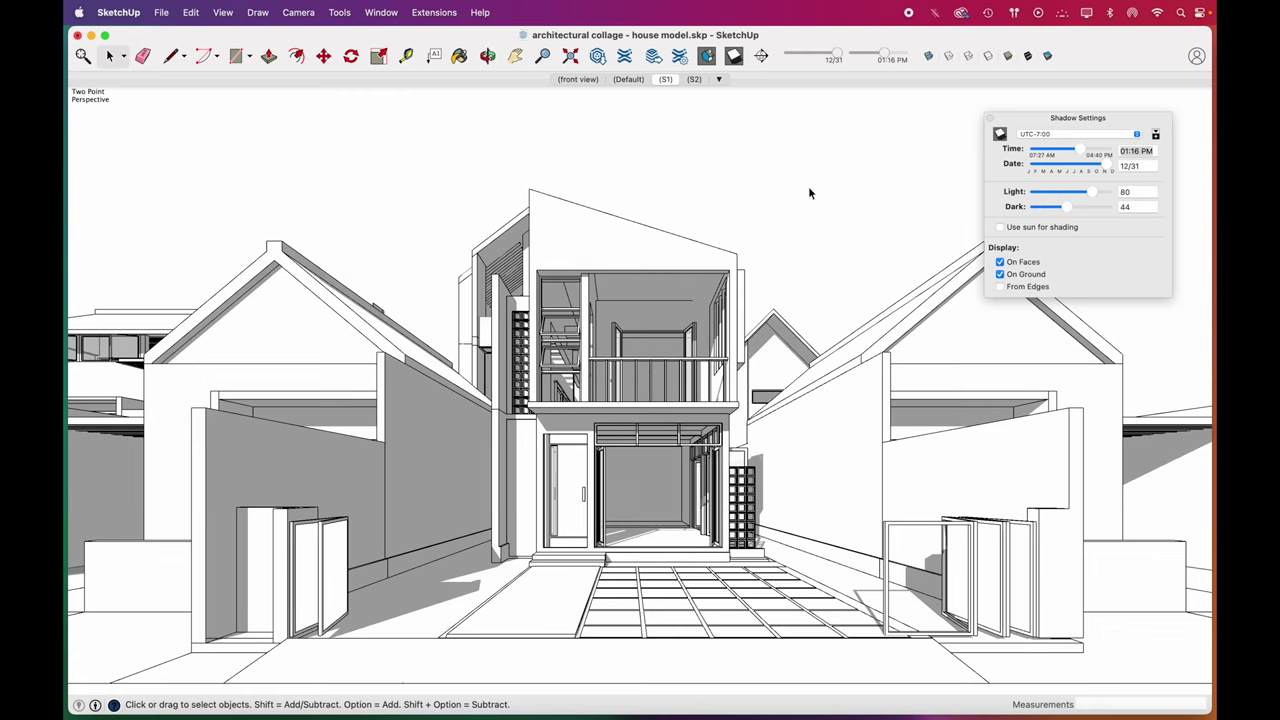
Step: Turn off the edge display so that only the shadows remain drawn
left_click(222, 12)
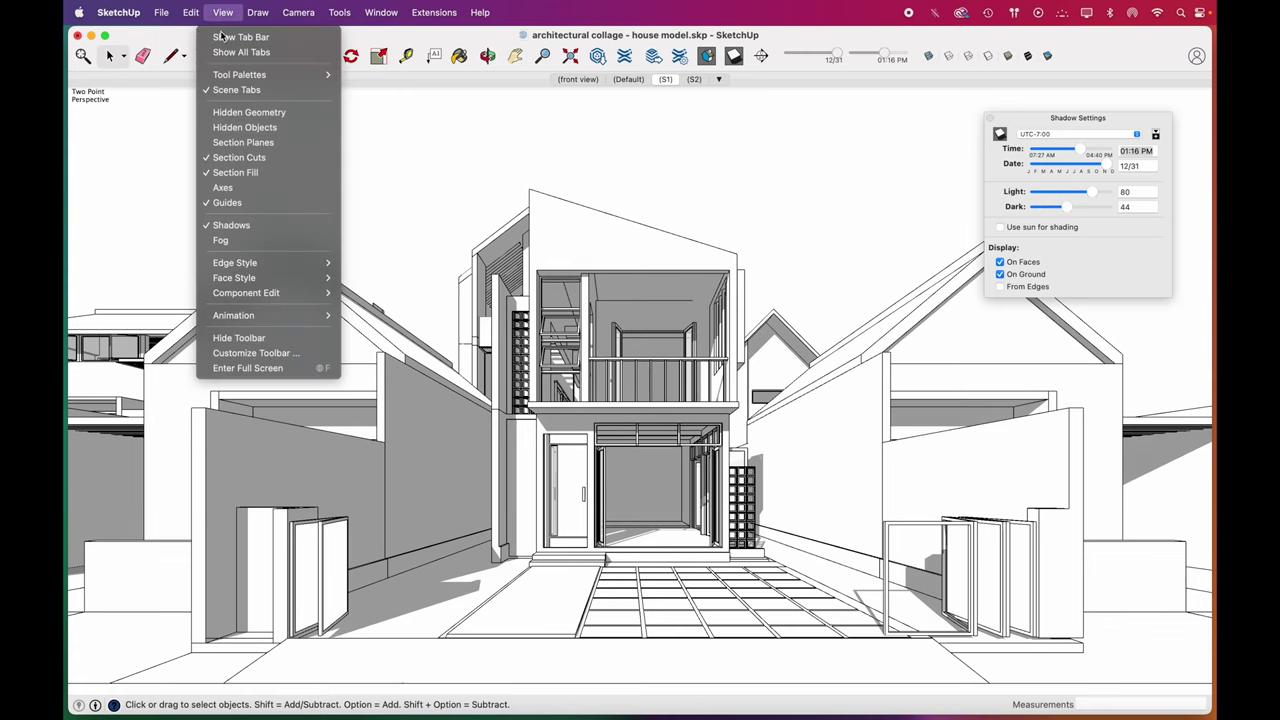
mouse_move(324, 267)
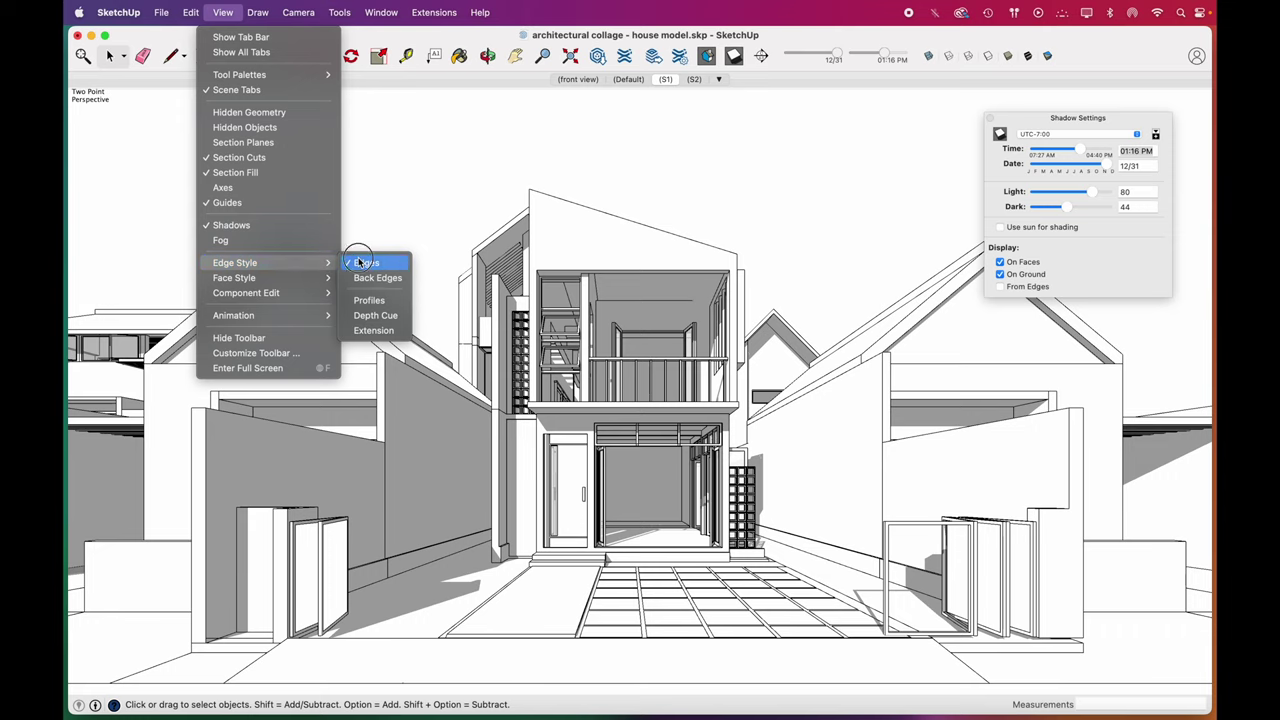
left_click(362, 262)
Step: Export the shadow view as a PNG named architectural collage - shadows, using view size, anti-alias and transparent background
left_click(161, 12)
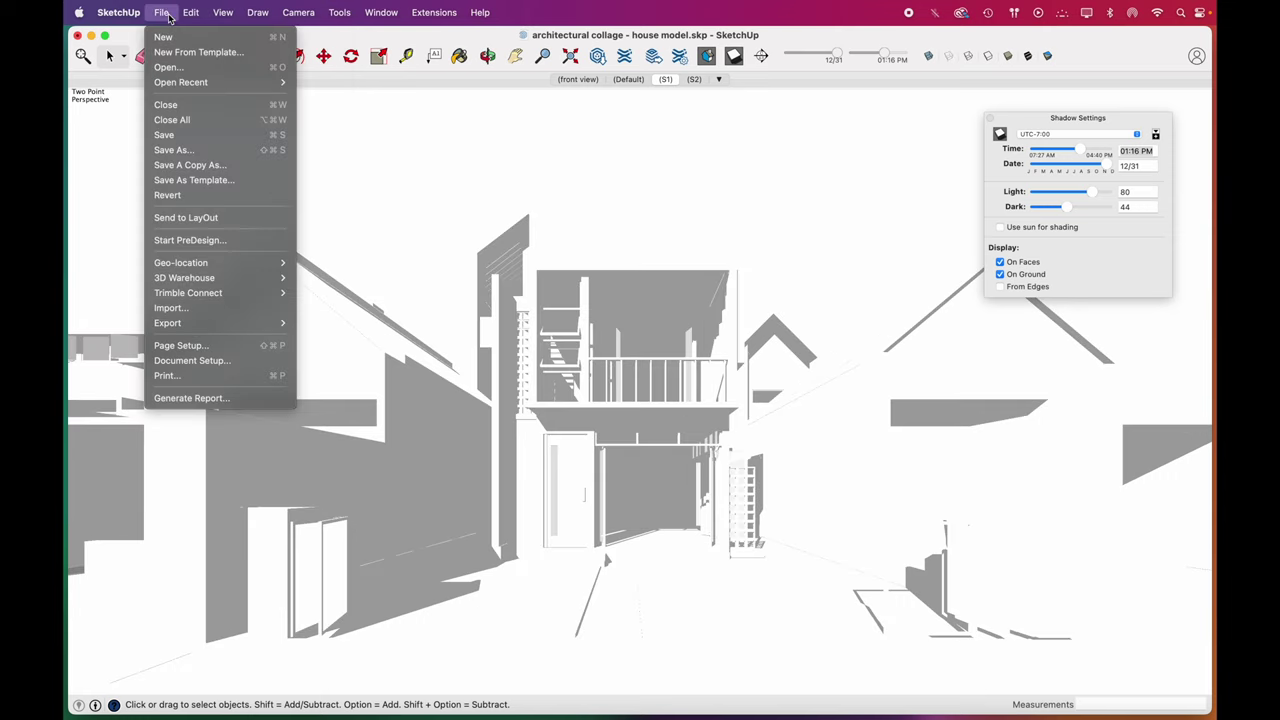
mouse_move(270, 327)
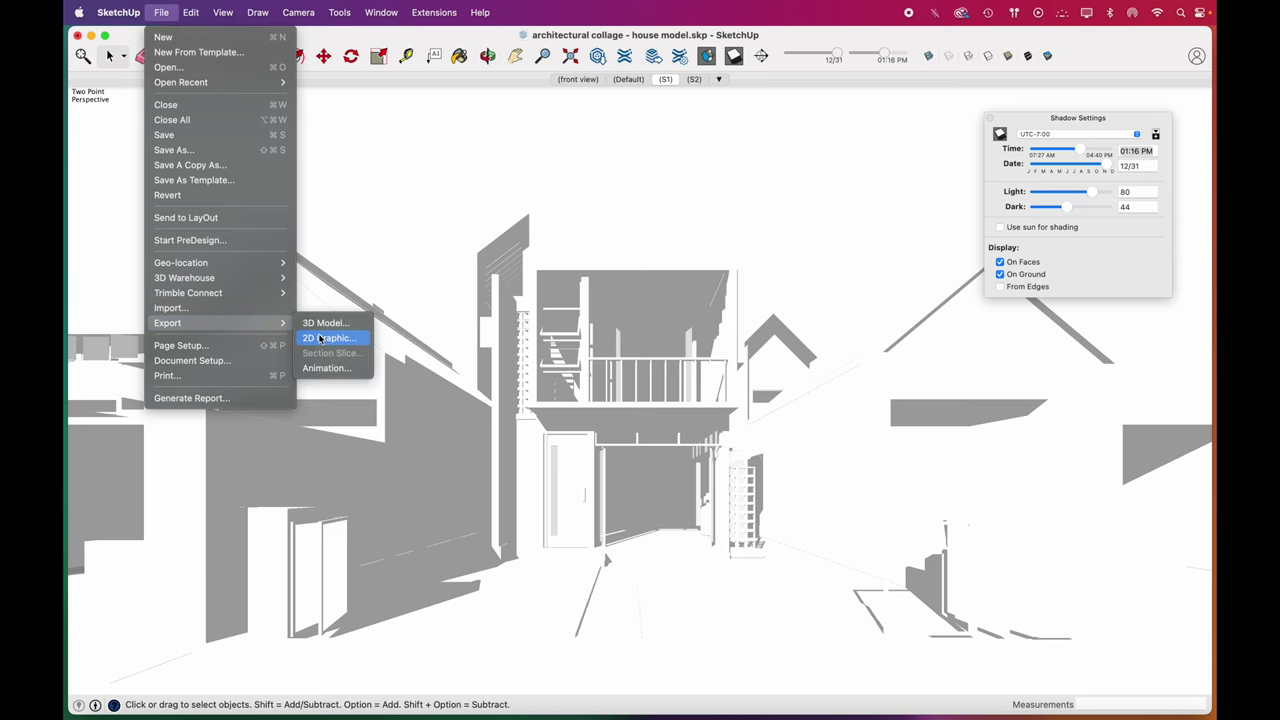
left_click(328, 338)
left_click(663, 400)
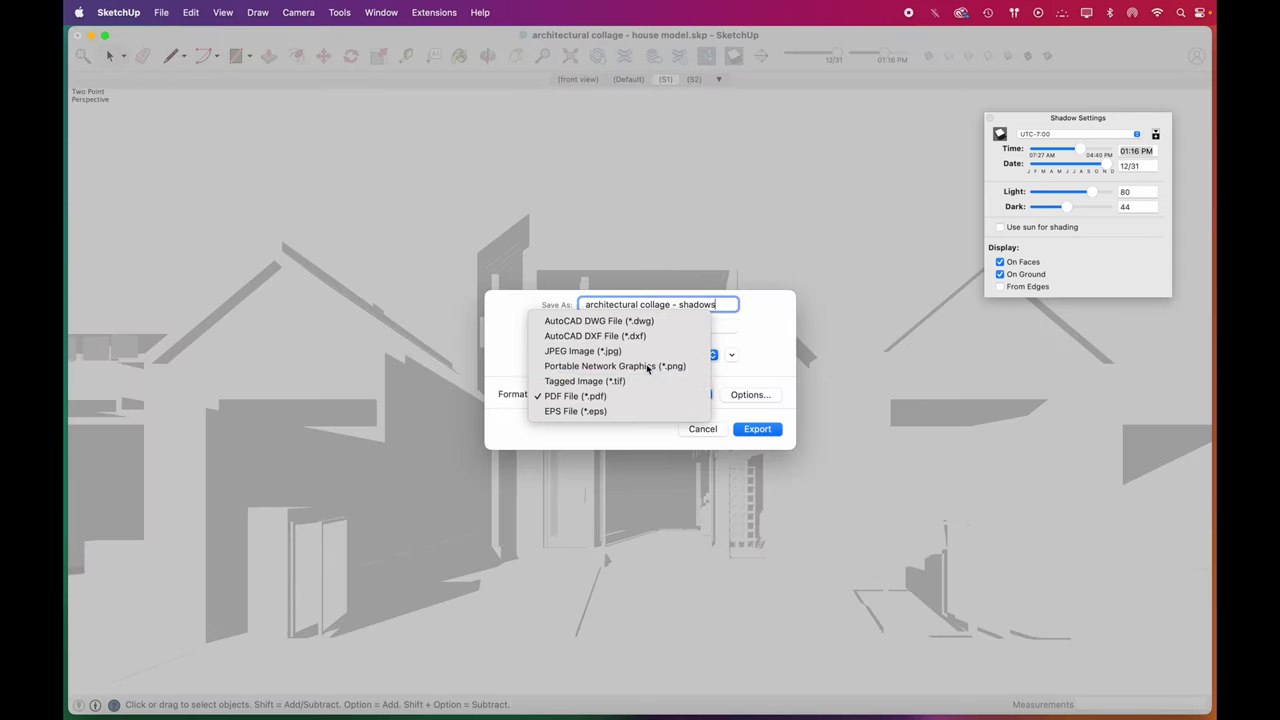
left_click(651, 363)
left_click(748, 397)
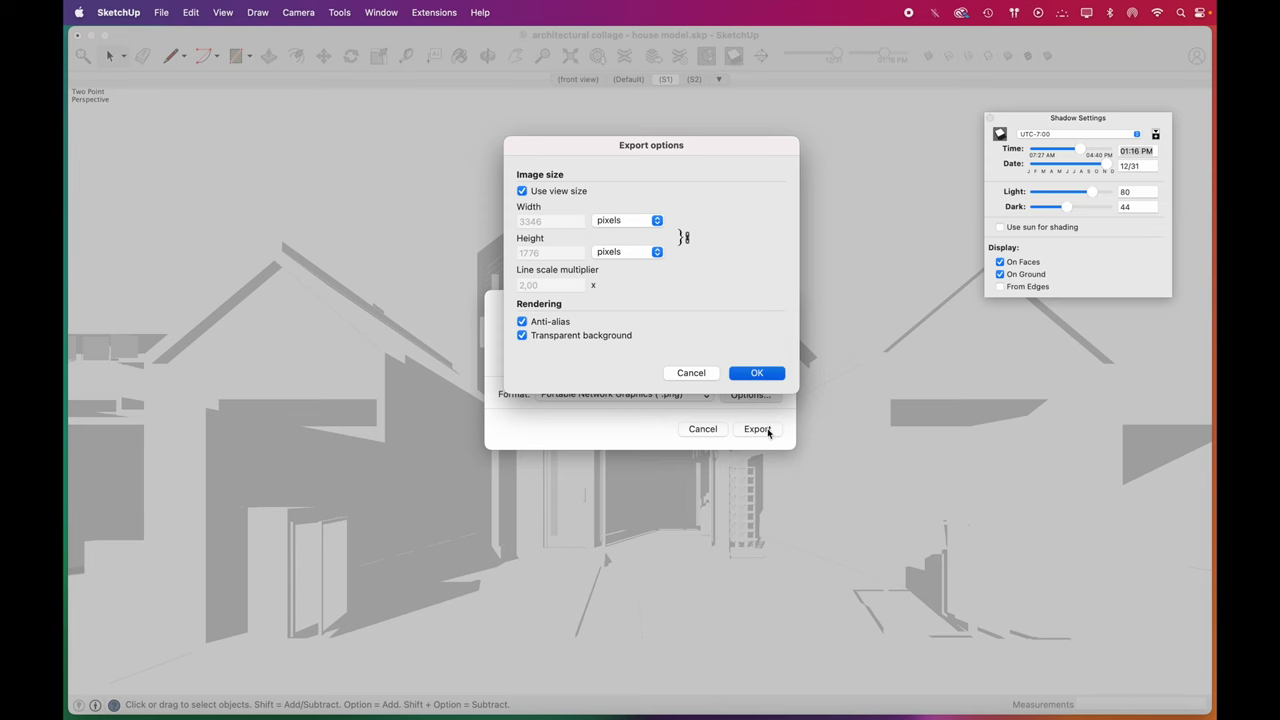
key("Return")
left_click(766, 429)
Step: Switch to Adobe Illustrator and save the neighbors PDF as architectural collage.ai in Adobe Illustrator format
left_click(648, 82)
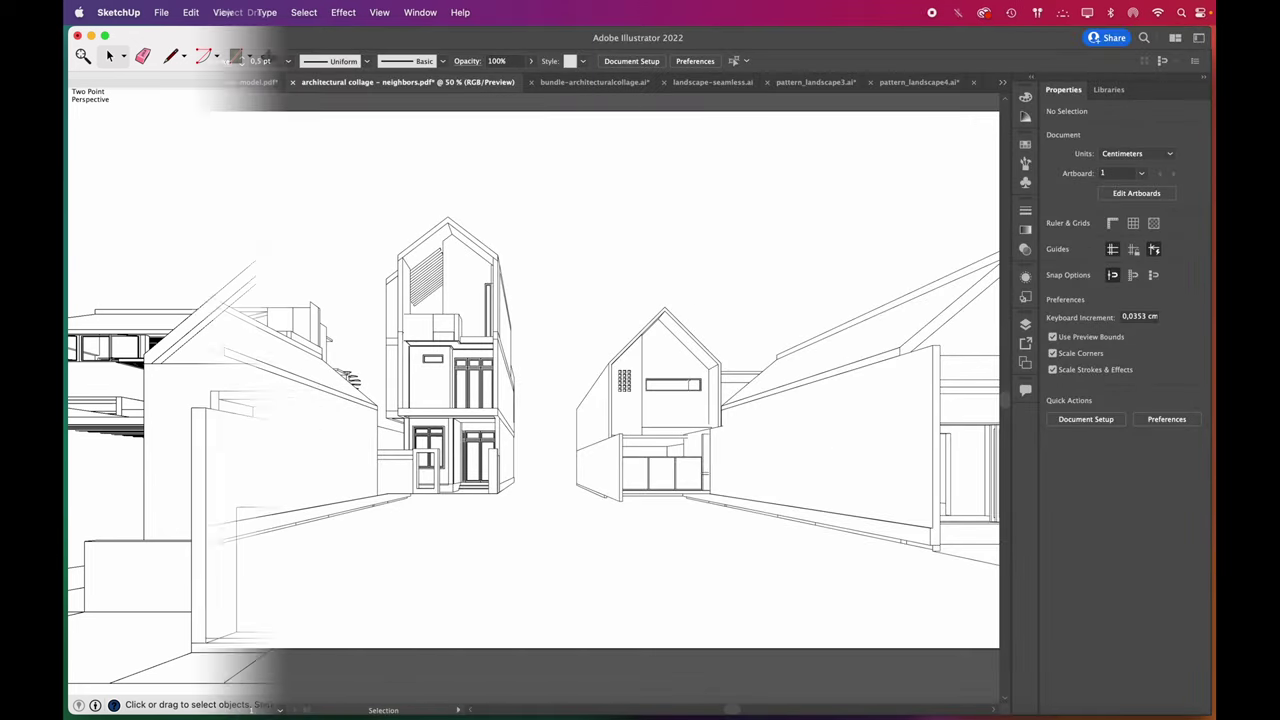
left_click(163, 13)
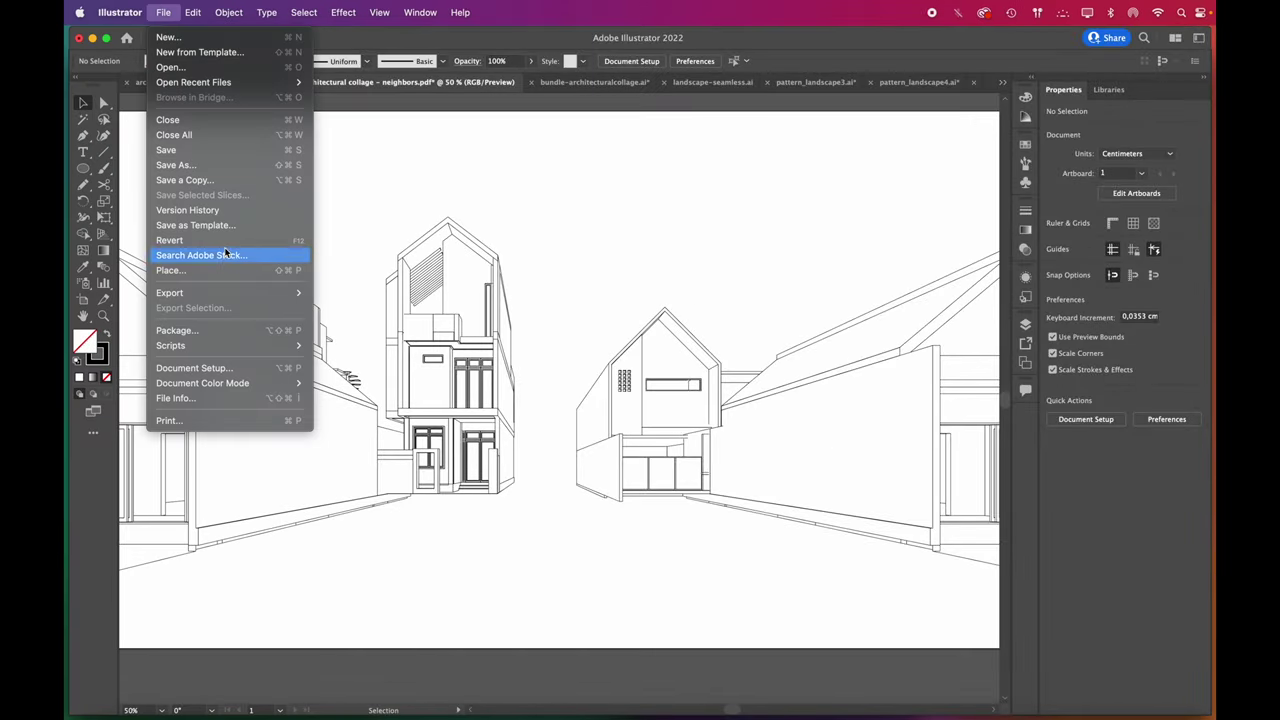
left_click(222, 166)
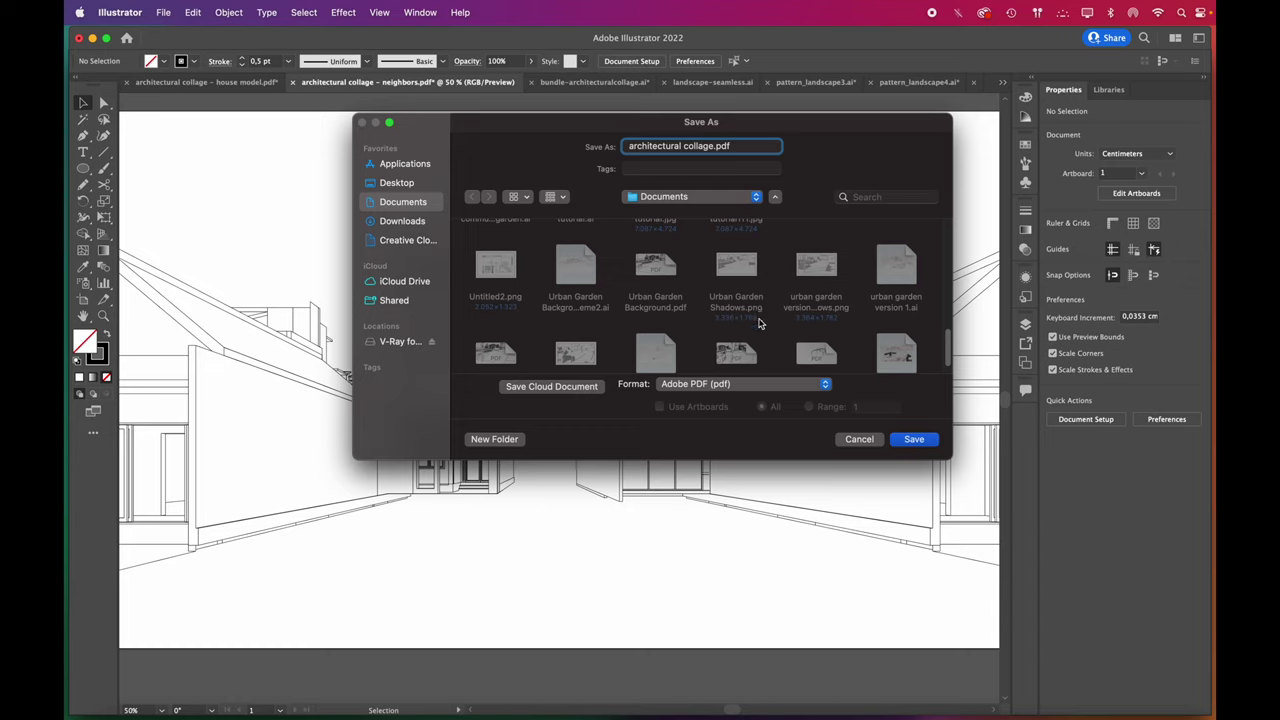
left_click(747, 384)
left_click(745, 338)
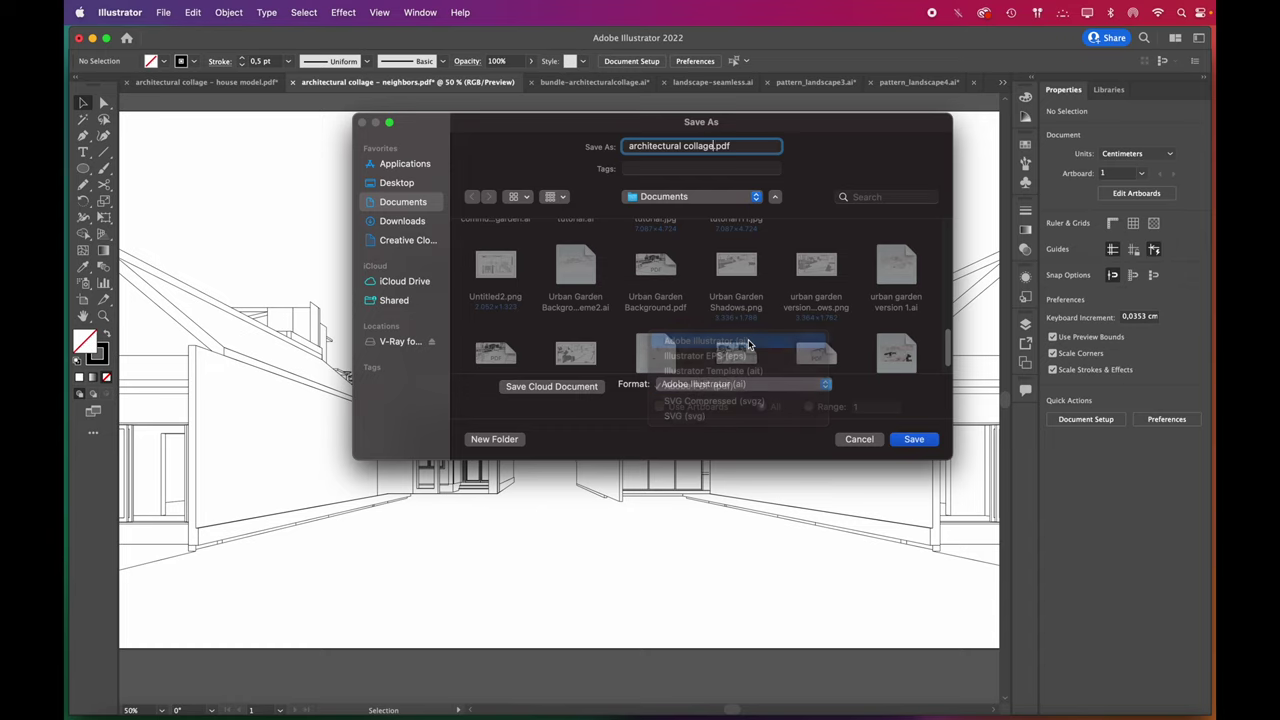
left_click(915, 440)
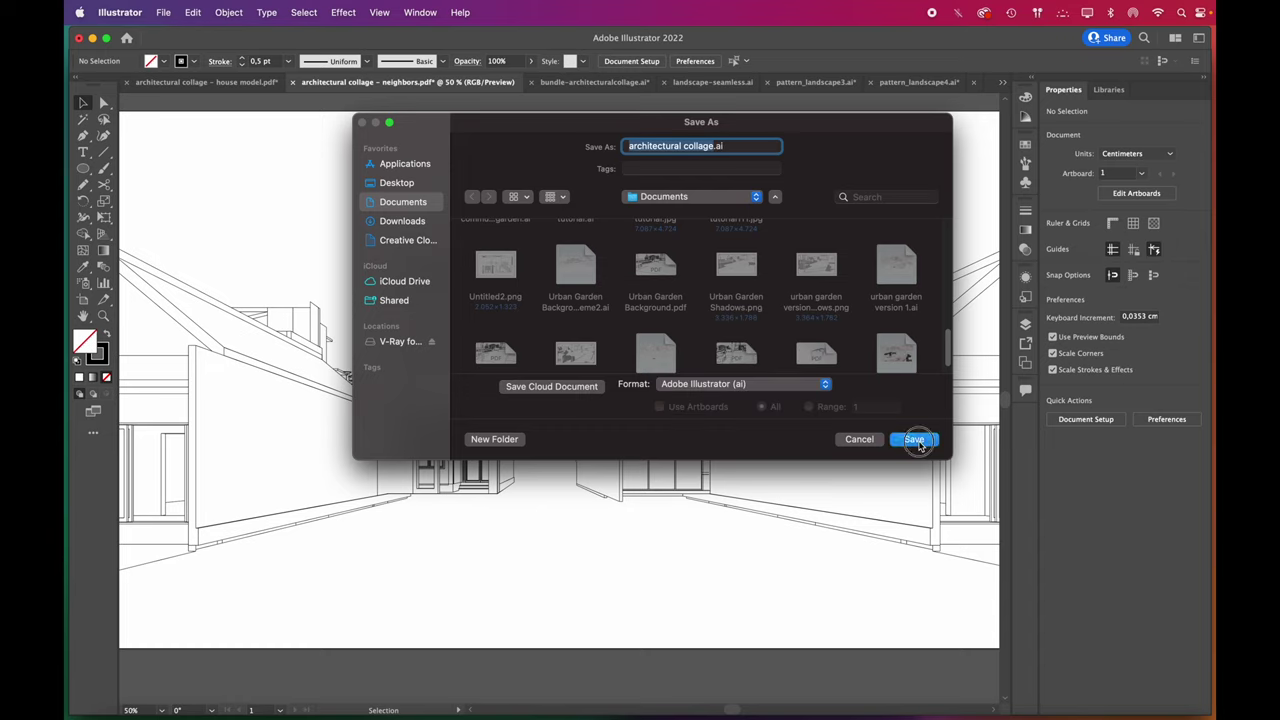
Step: Add a new layer named house and rename the original drawing layer to neighbors
left_click(970, 457)
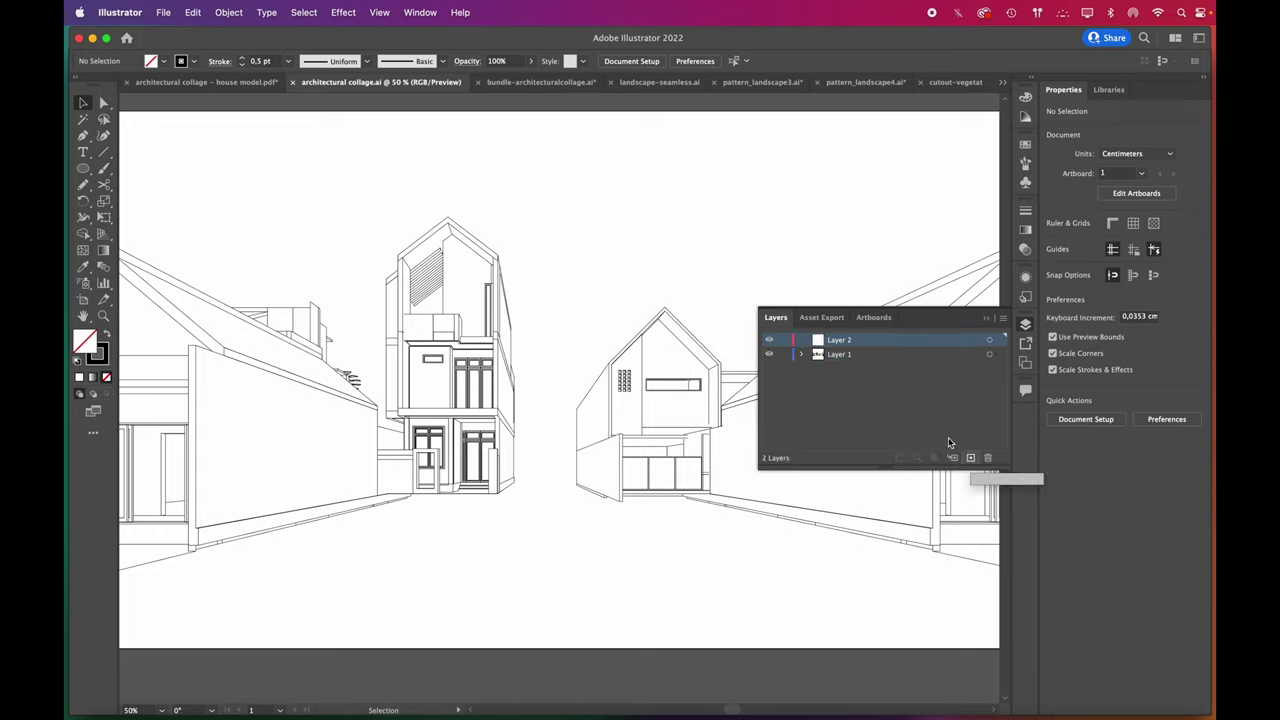
double_click(840, 354)
type("neighbors")
key("Tab")
type("h")
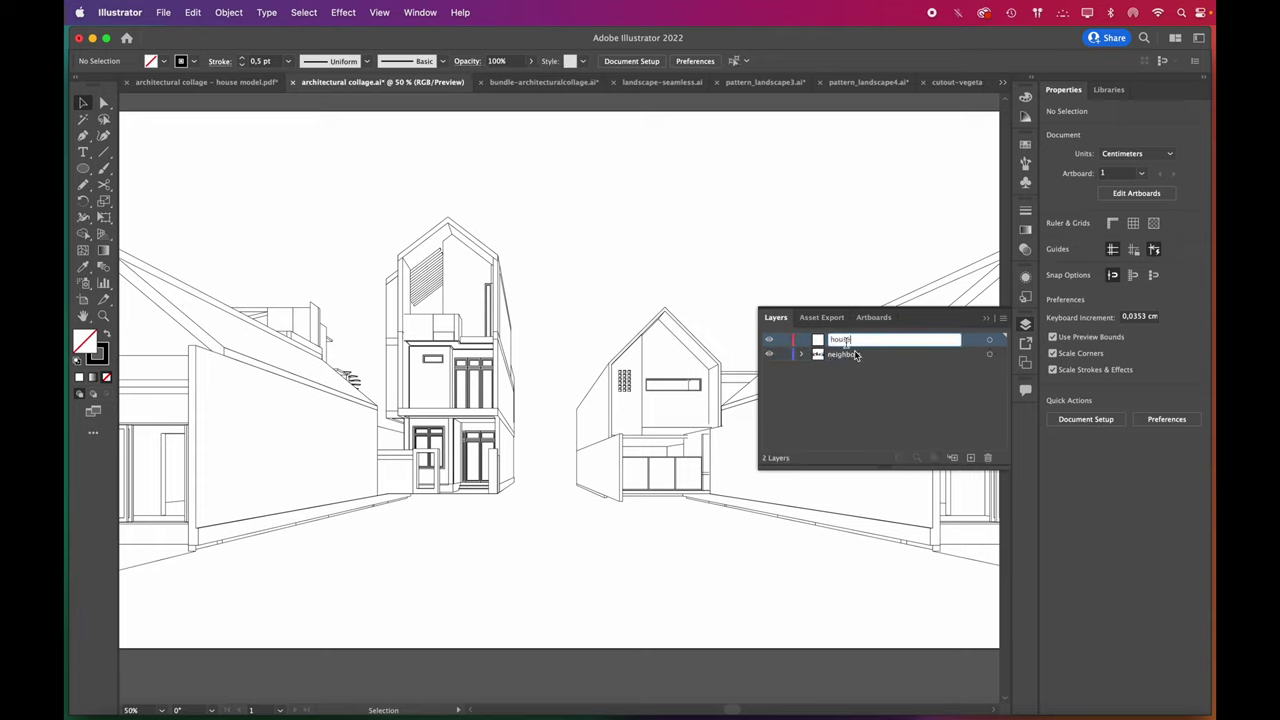
key("Return")
left_click(985, 320)
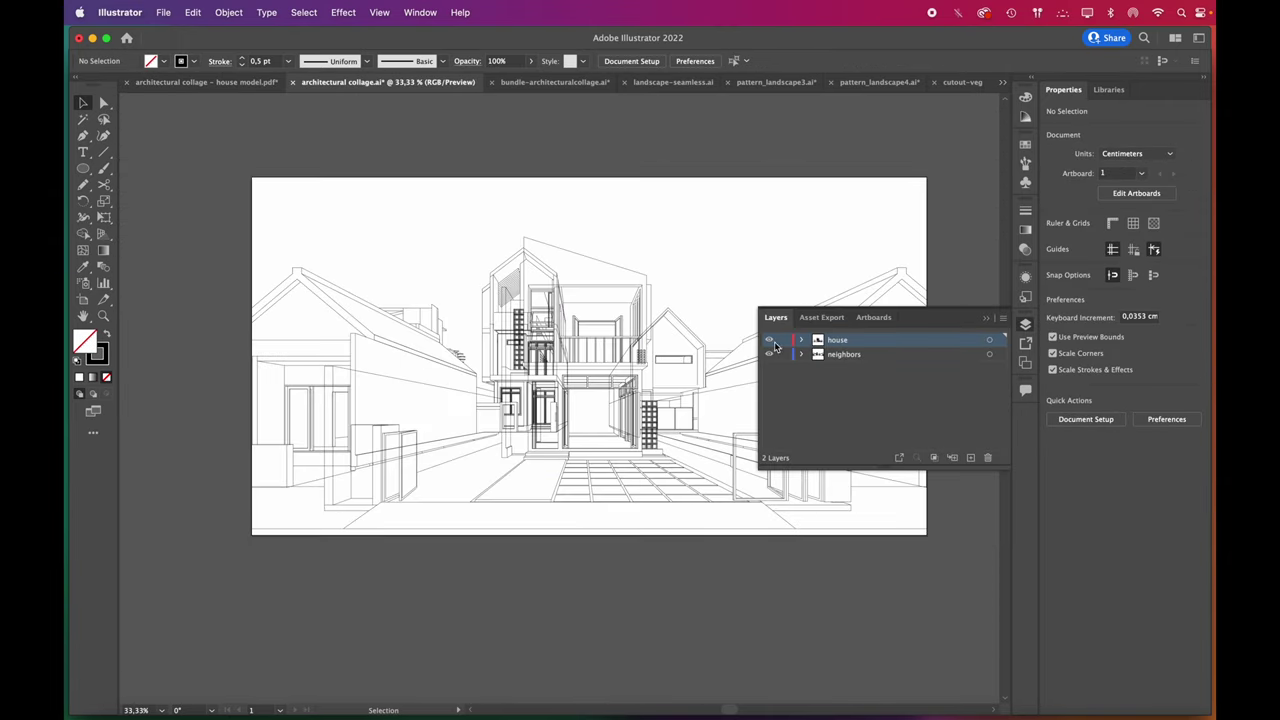
Step: Resize the artboard to 45 cm wide and 30 cm high
left_click(770, 341)
left_click(770, 341)
left_click(985, 319)
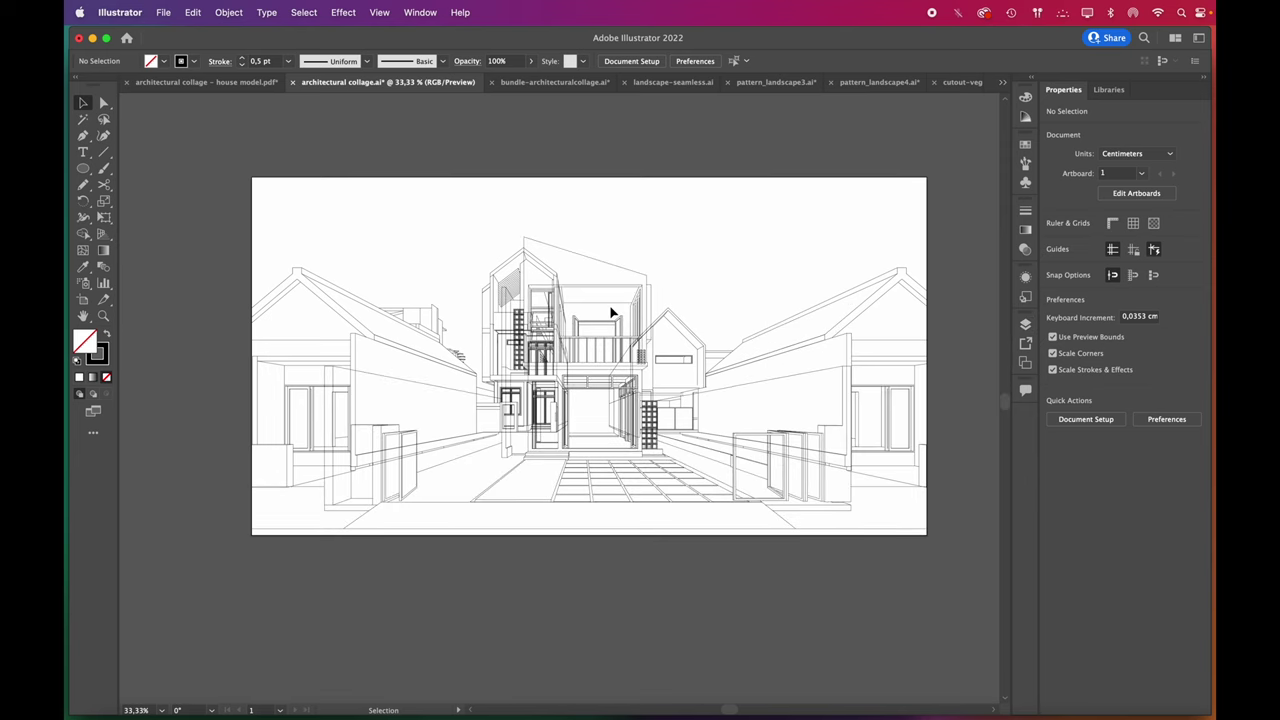
scroll(611, 309, "up", 1)
left_click(1137, 193)
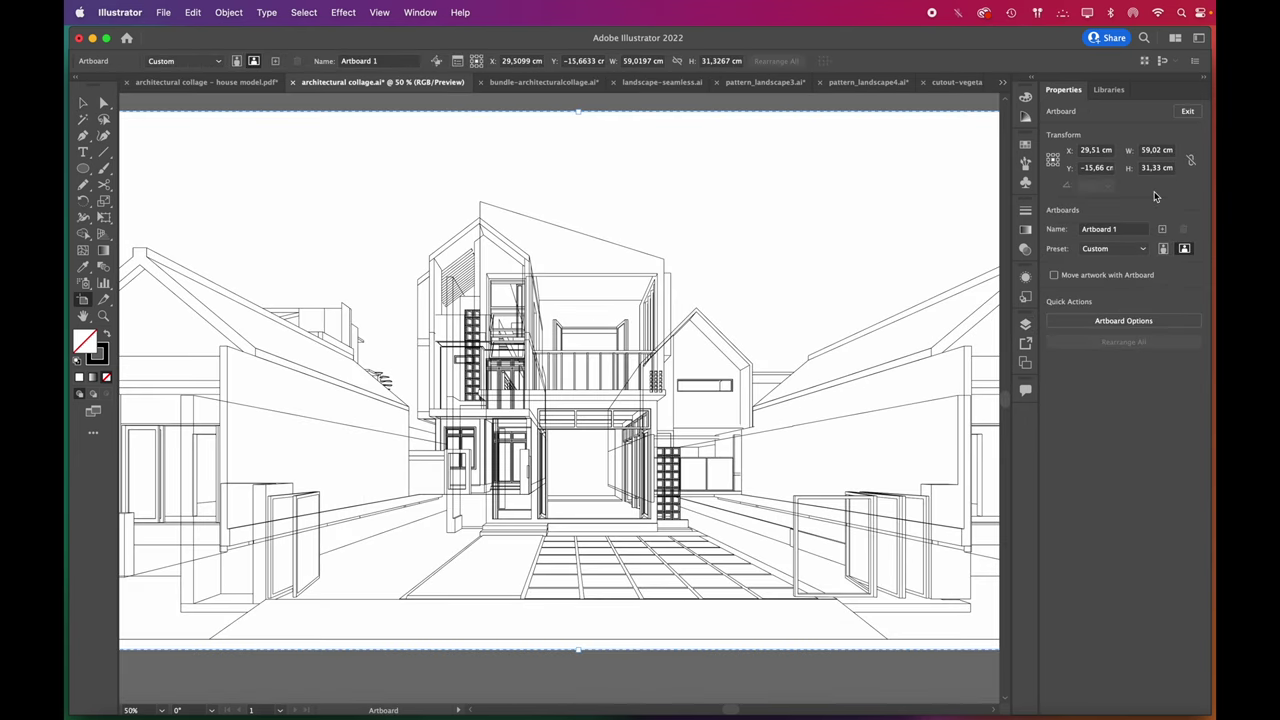
key("Tab")
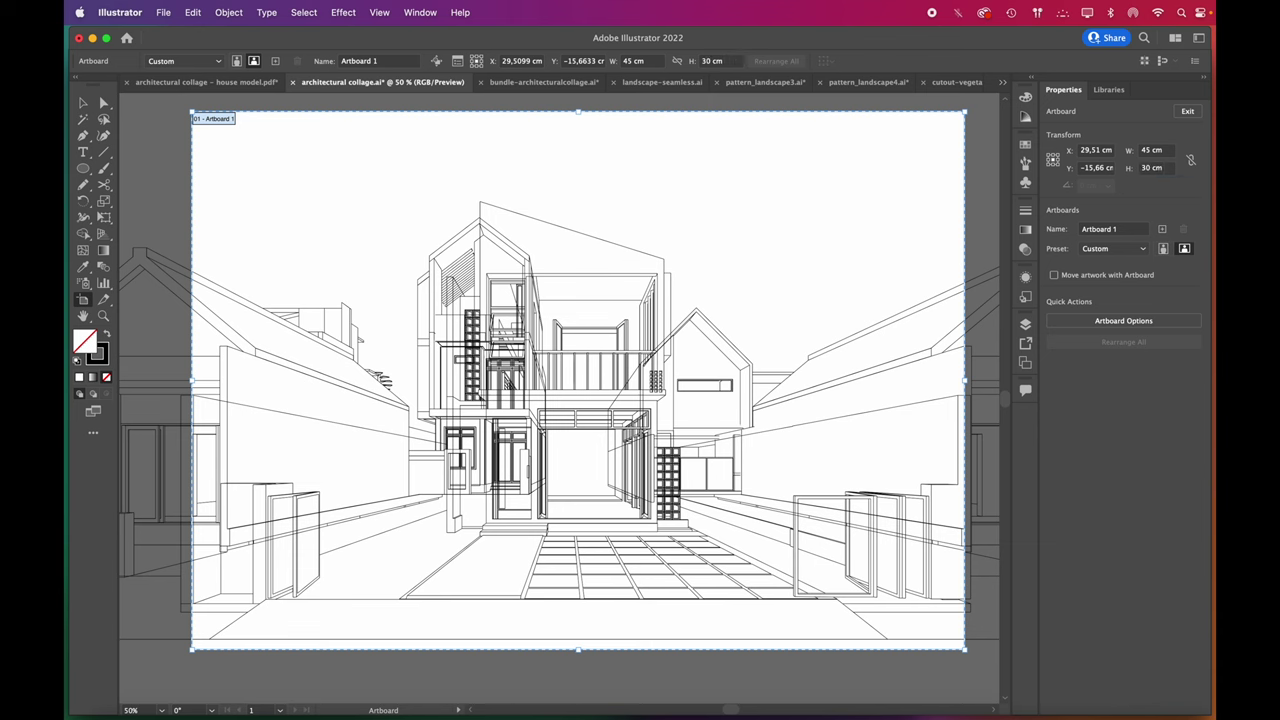
left_click(611, 143)
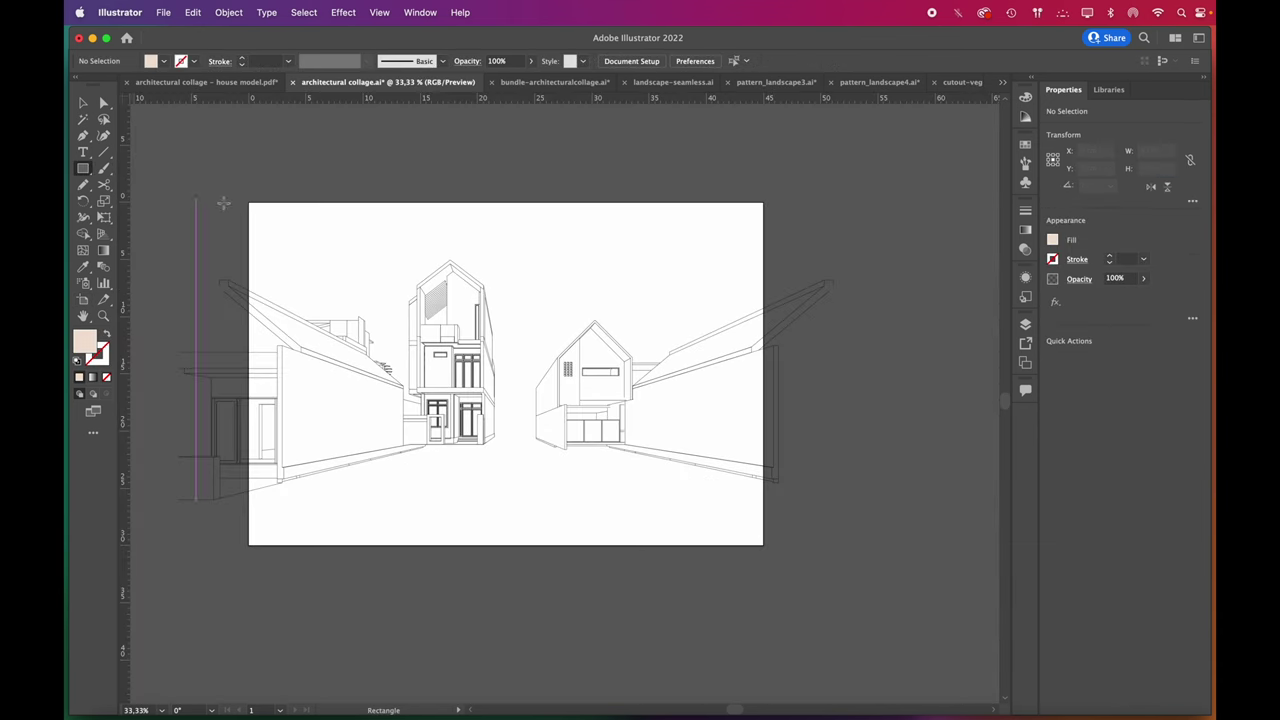
Step: Draw a beige rectangle covering the whole artboard and start Shape Builder on it together with the neighbors' overhanging lines
left_click_drag(249, 204, 764, 546)
key("v")
left_click_drag(190, 290, 269, 551)
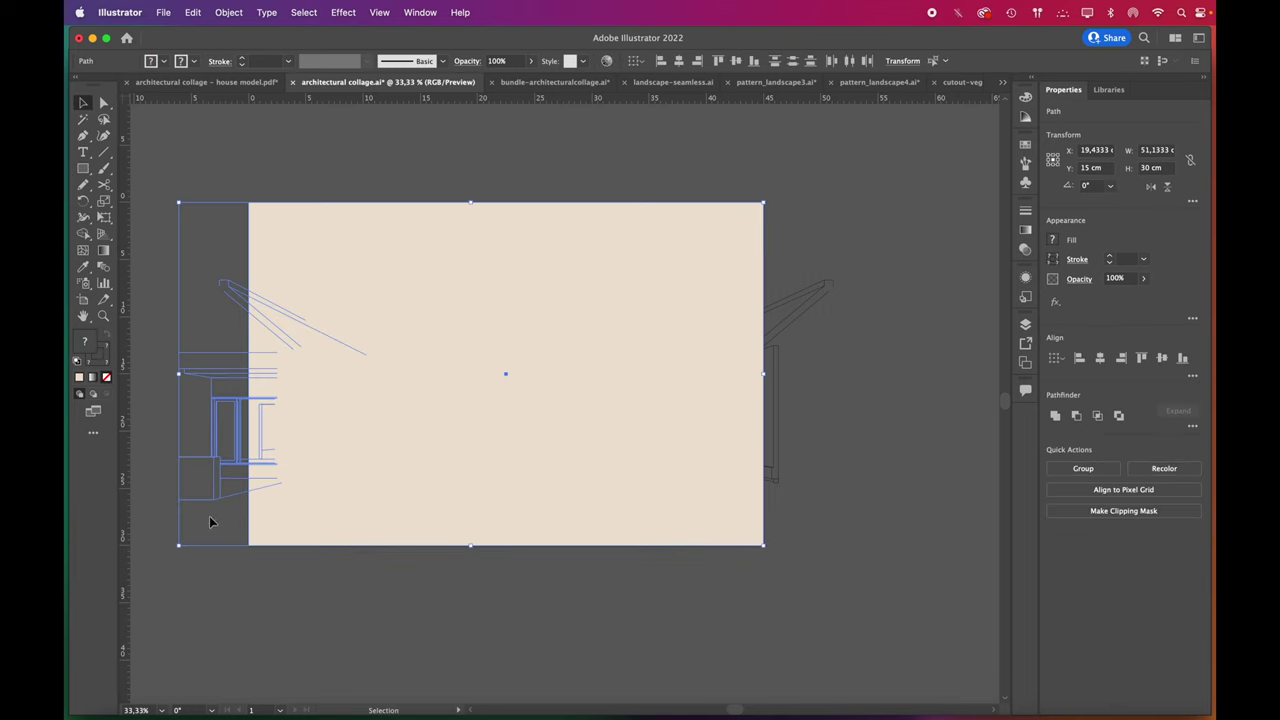
left_click(83, 230)
left_click(143, 234)
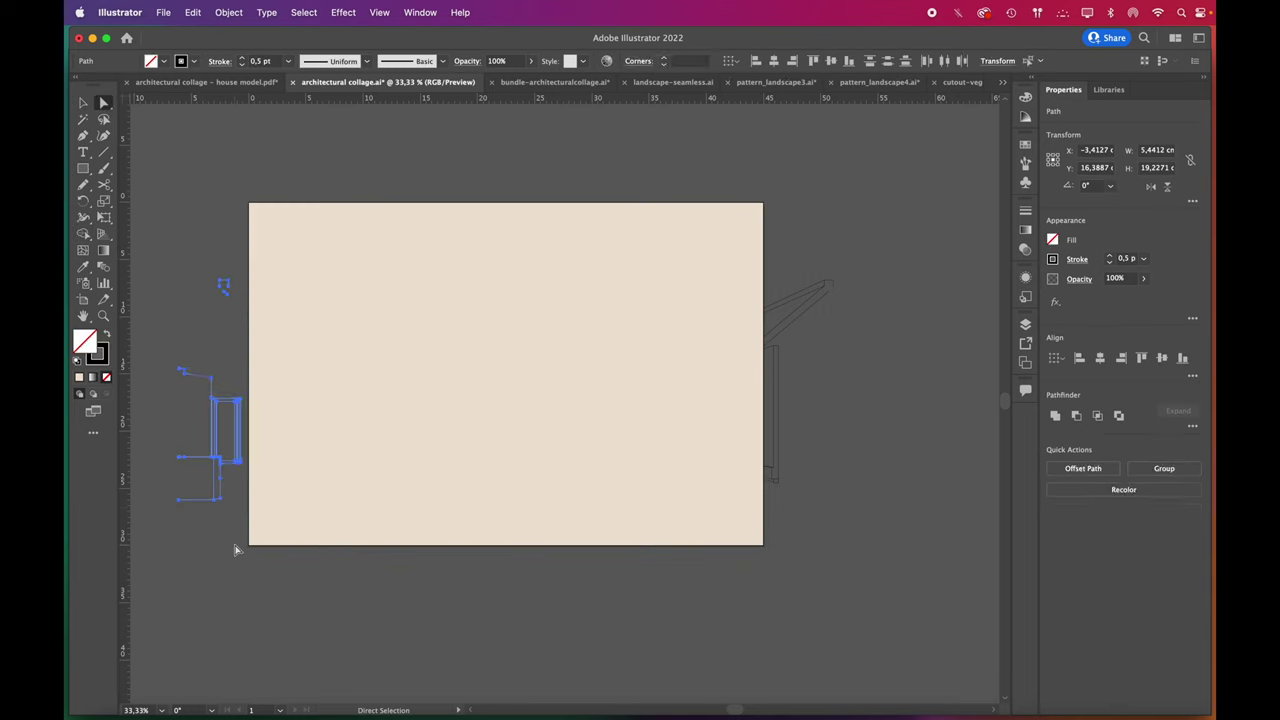
Step: Delete the trimmed neighbors line pieces outside the artboard along with the covering beige rectangle
key("Delete")
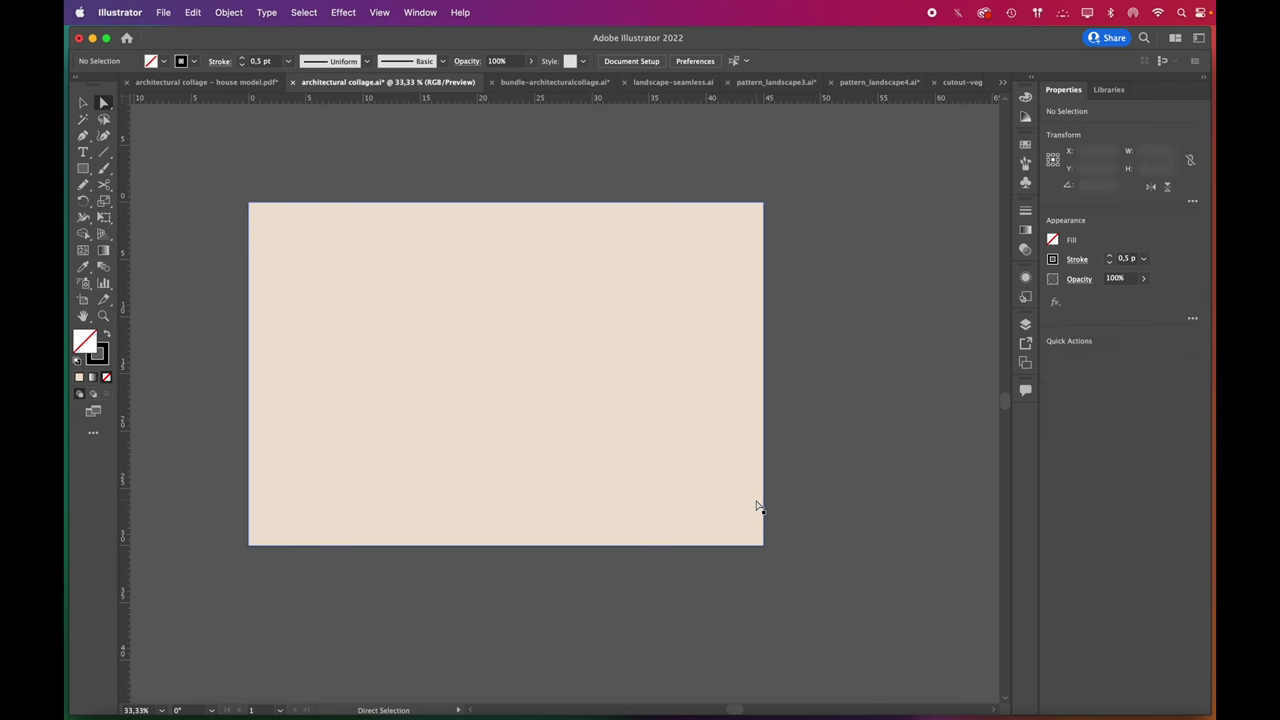
left_click(757, 505)
key("BackSpace")
Step: Select all the neighbors linework and change its stroke color from black to a light gray
key("super+a")
double_click(107, 361)
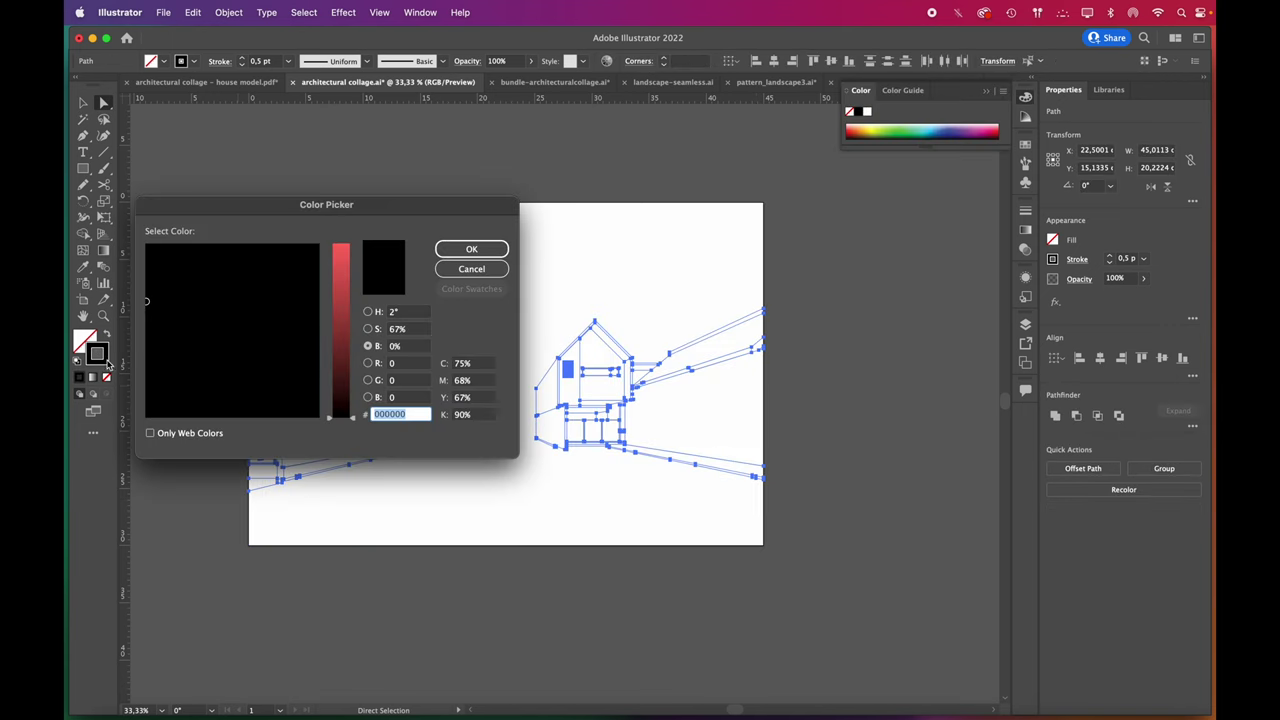
left_click_drag(356, 423, 350, 270)
left_click(471, 249)
left_click(170, 169)
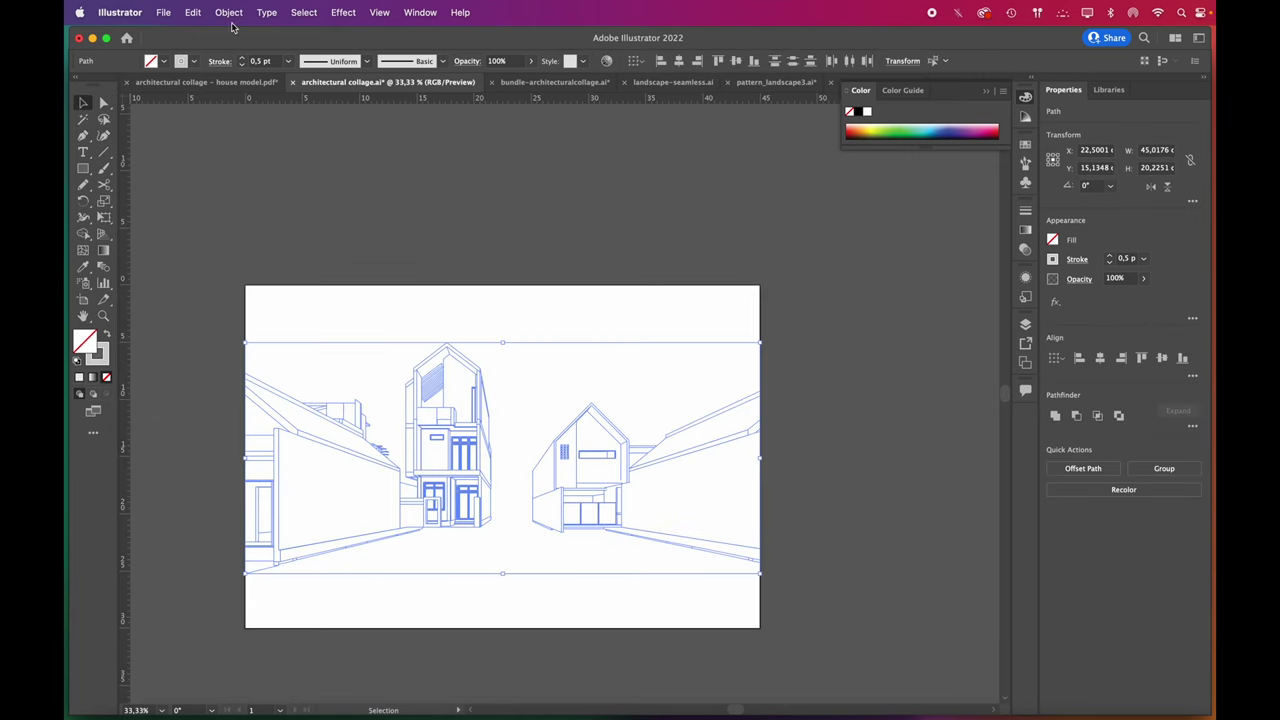
Step: Make a Live Paint group from the neighbors linework and fill it with very light gray F4F2F2
left_click(229, 13)
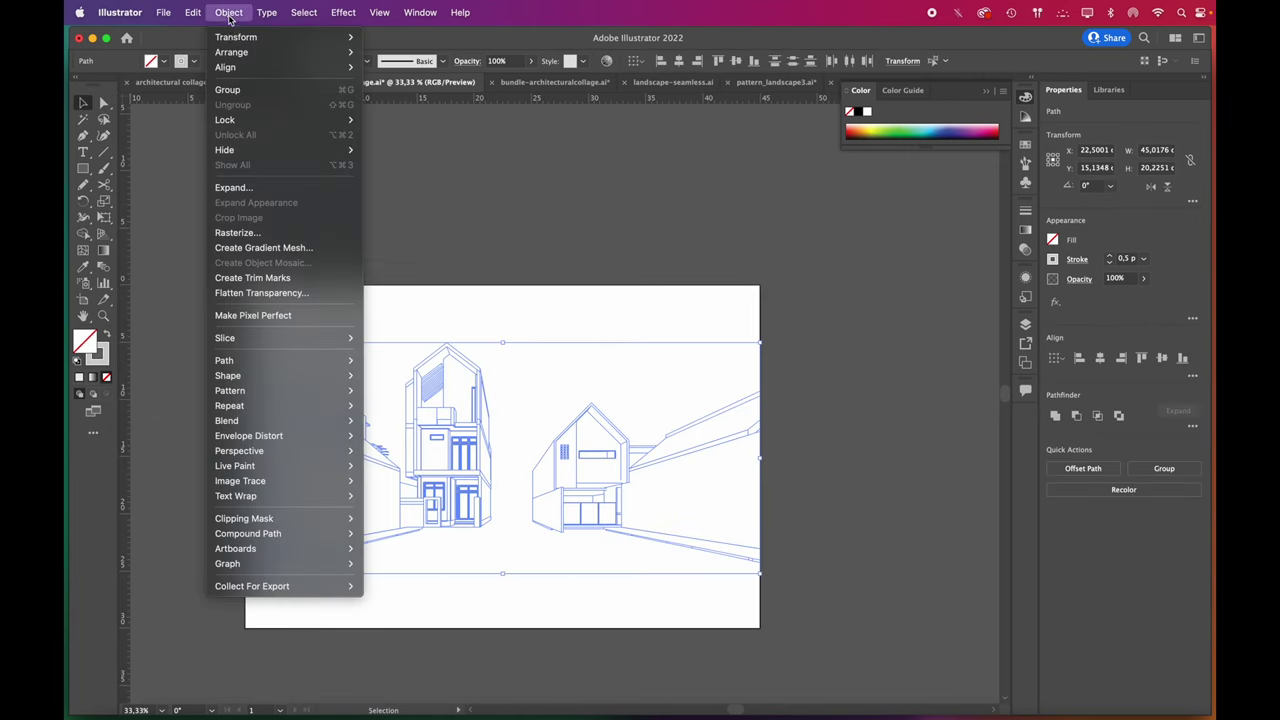
mouse_move(316, 466)
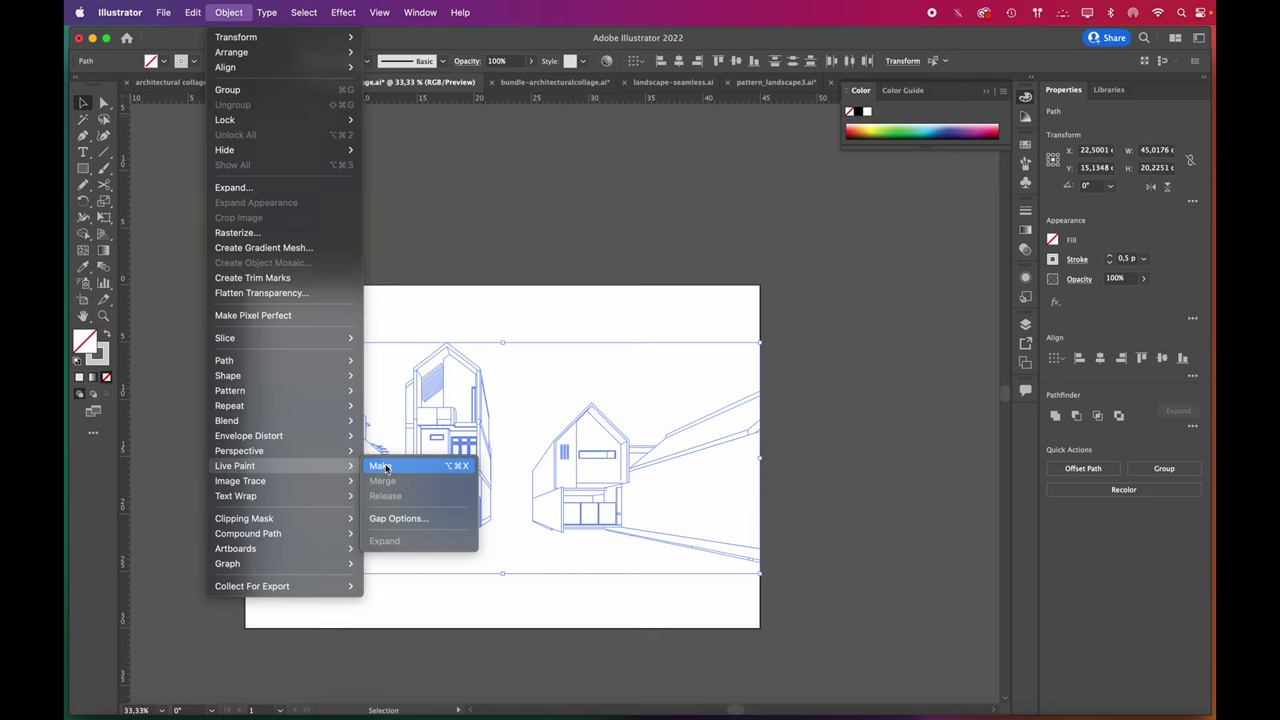
left_click(385, 467)
key("super+equal")
double_click(85, 343)
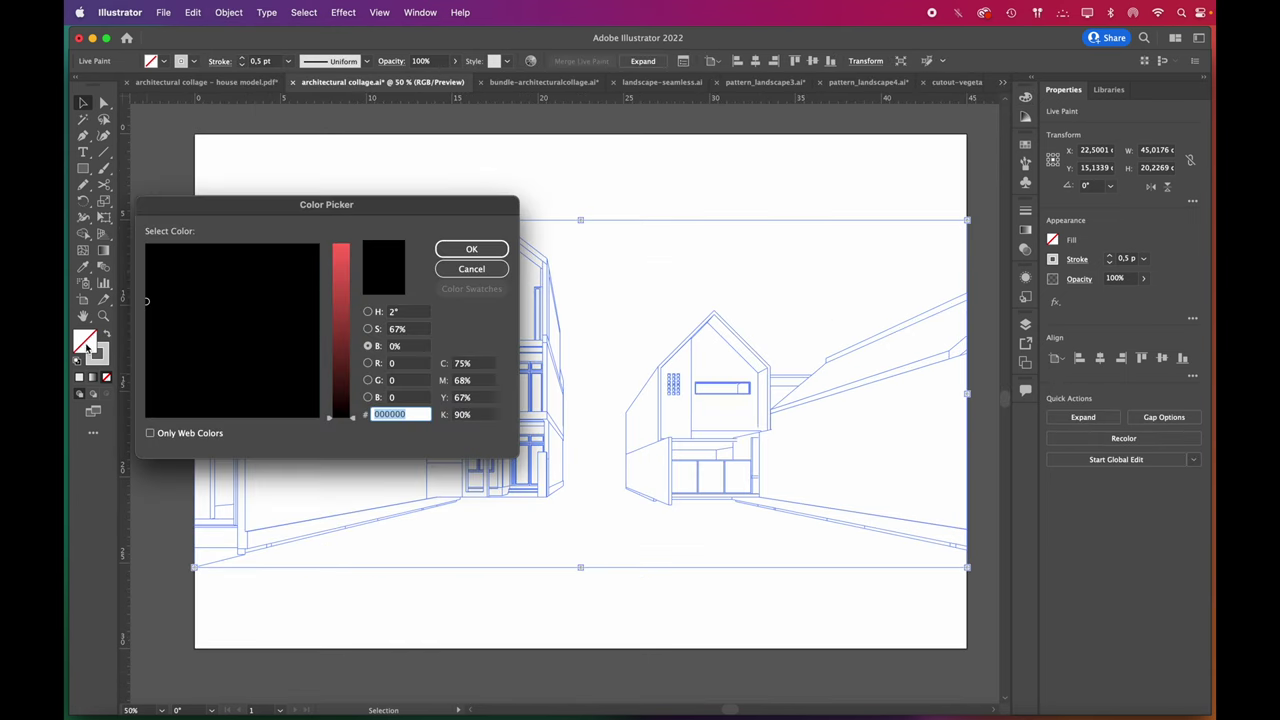
left_click(342, 257)
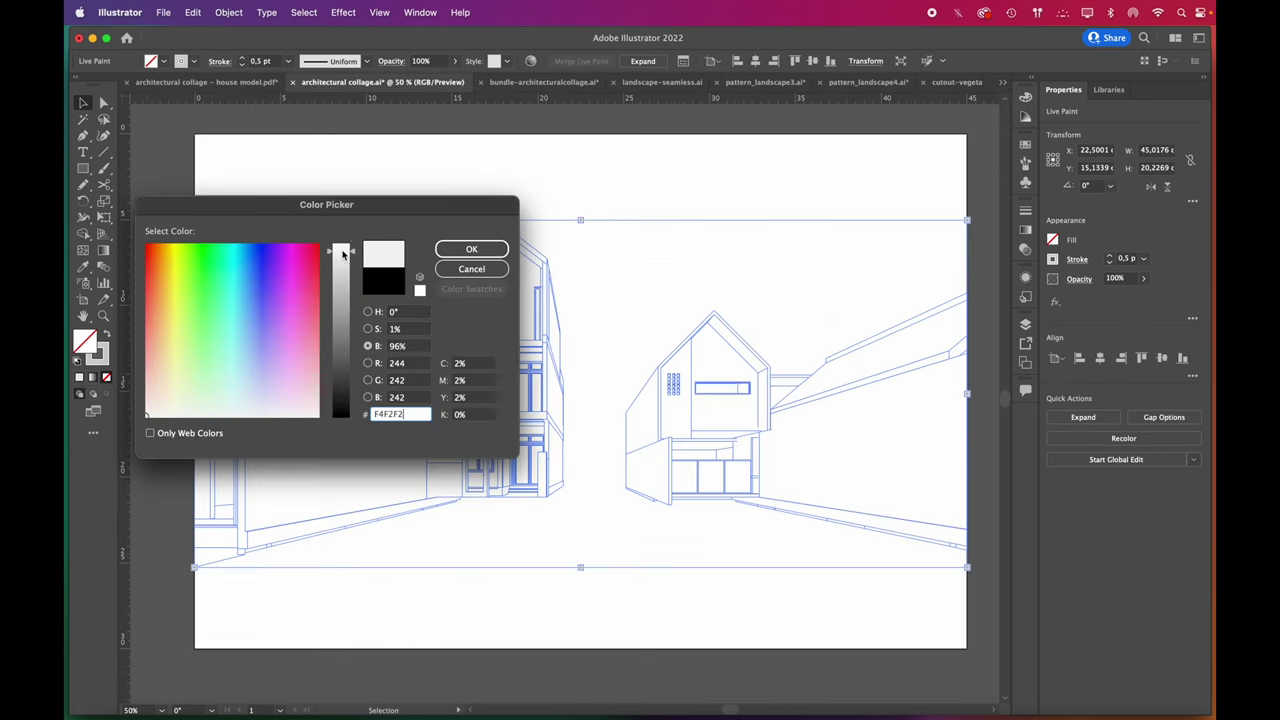
left_click(471, 248)
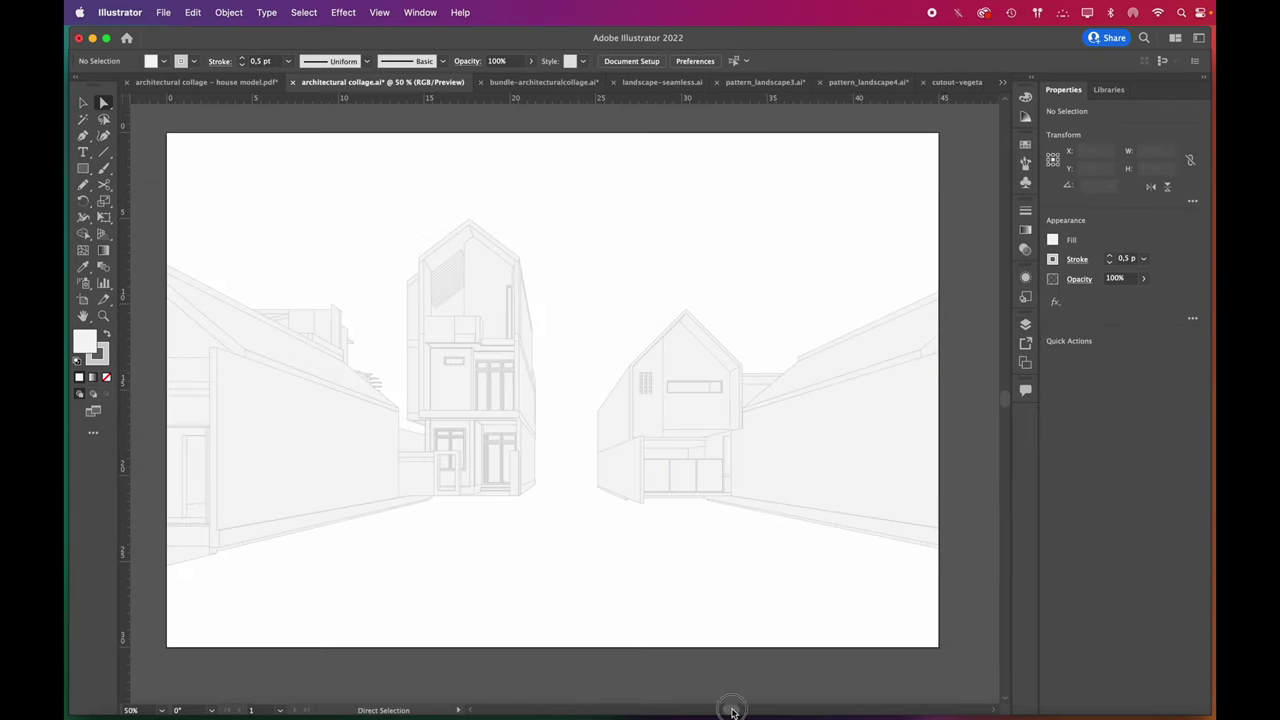
Step: Show the house layer and set the stroke color of all its linework to gray BCBBBB
left_click(1025, 324)
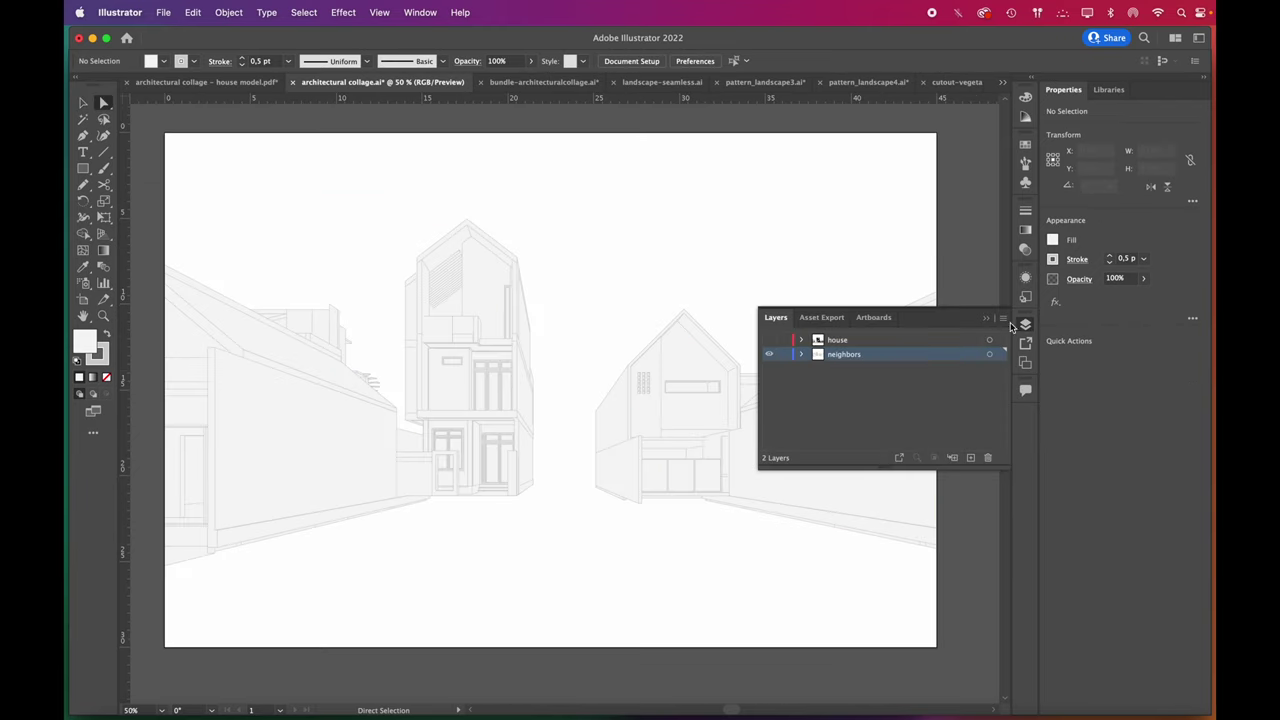
left_click(769, 340)
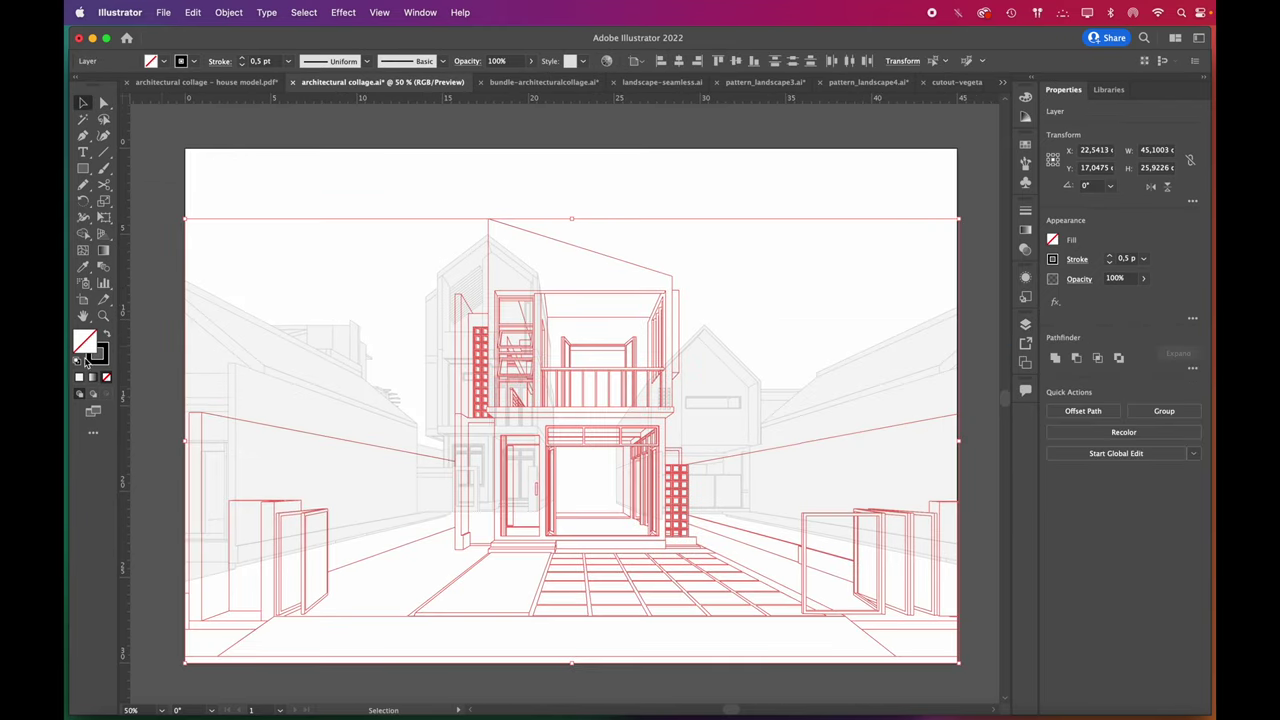
double_click(96, 358)
left_click(148, 416)
left_click(342, 248)
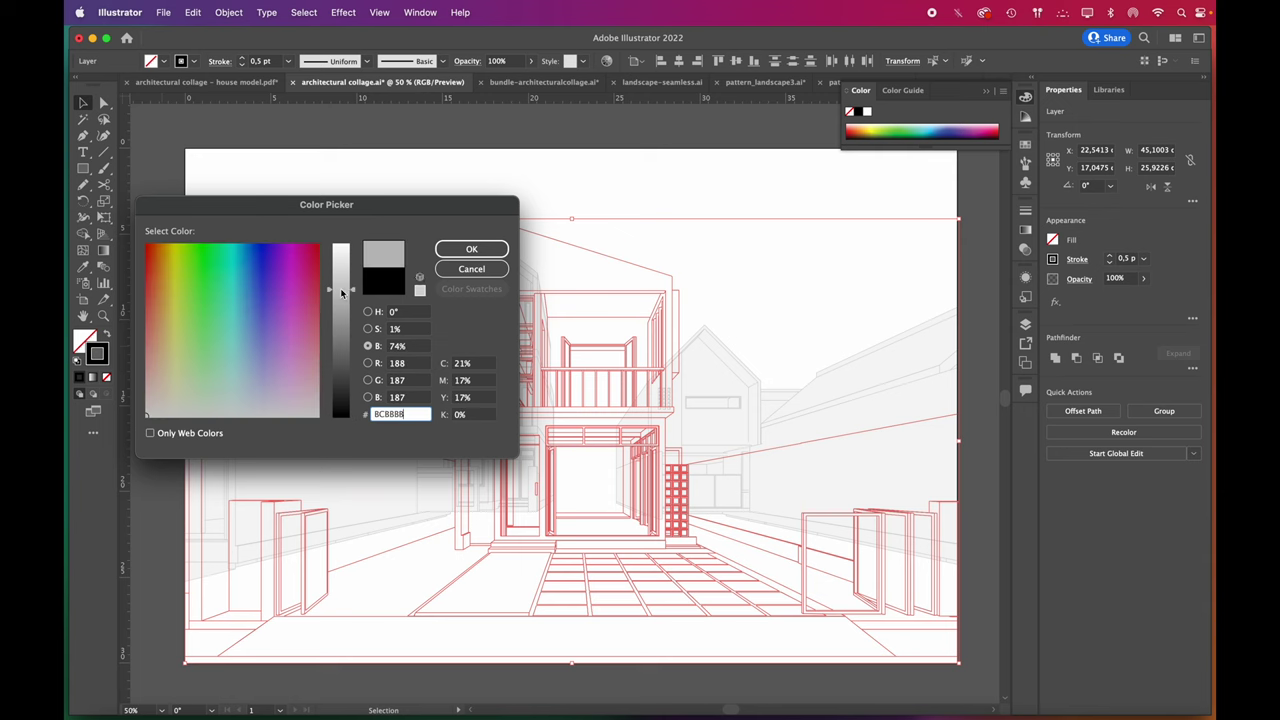
left_click(471, 248)
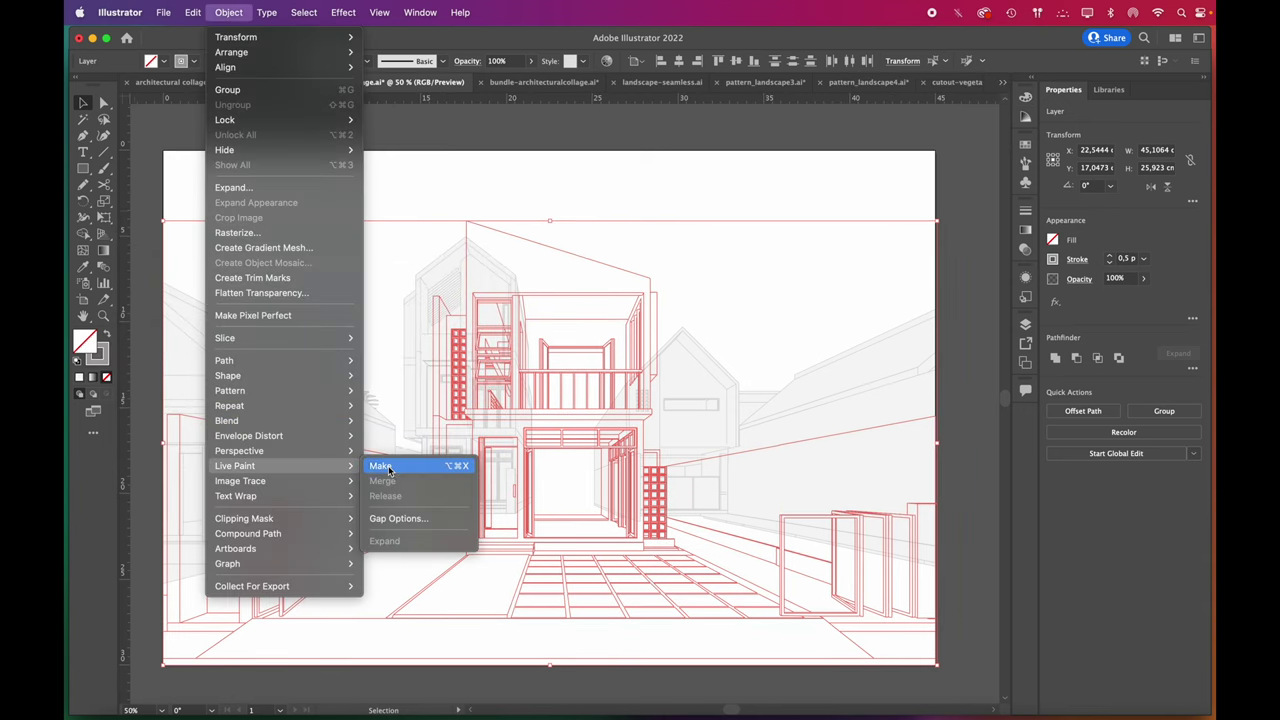
Step: Make a Live Paint group from the house linework and fill it with off-white F9F9F9
left_click(386, 466)
double_click(108, 346)
left_click(340, 250)
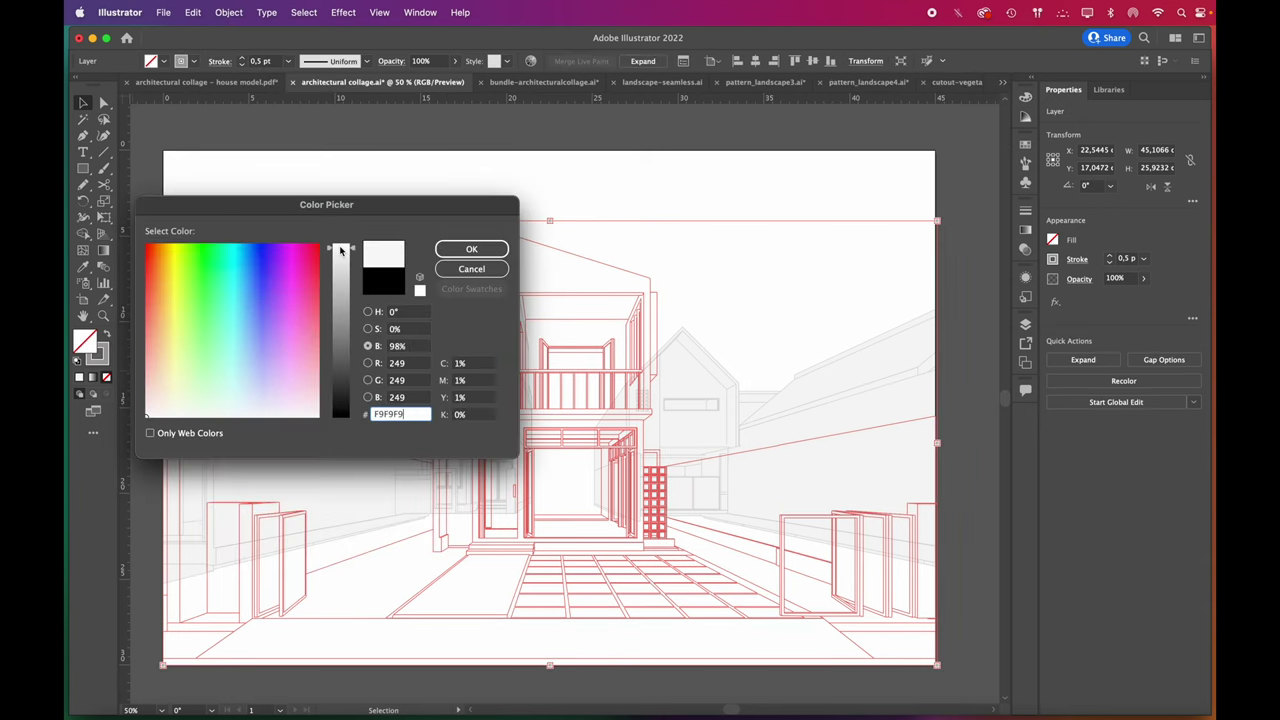
left_click(471, 248)
left_click(946, 308)
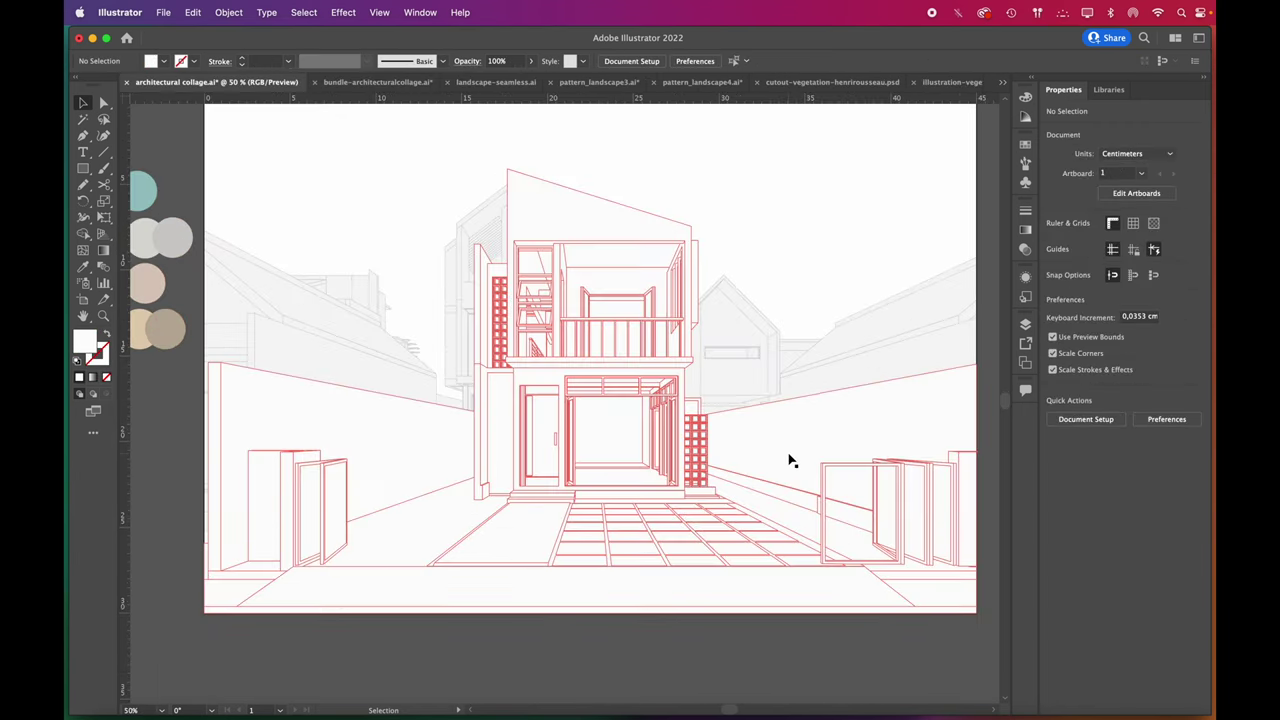
Step: Using Live Paint Bucket, sample the beige and tan swatches and fill the front door's leaf, upper and lower panels and side frame strips
key("super+shift+a")
left_click_drag(83, 233, 121, 250)
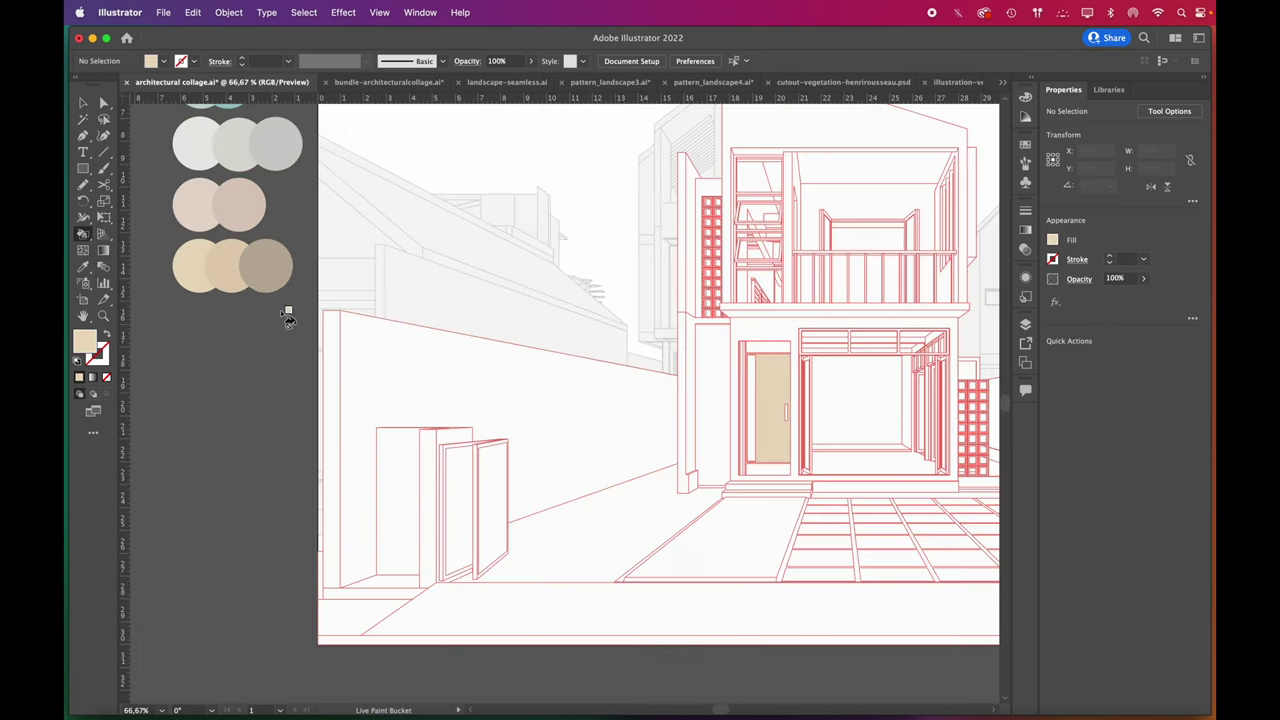
left_click(236, 272, "alt")
scroll(809, 360, "up", 3)
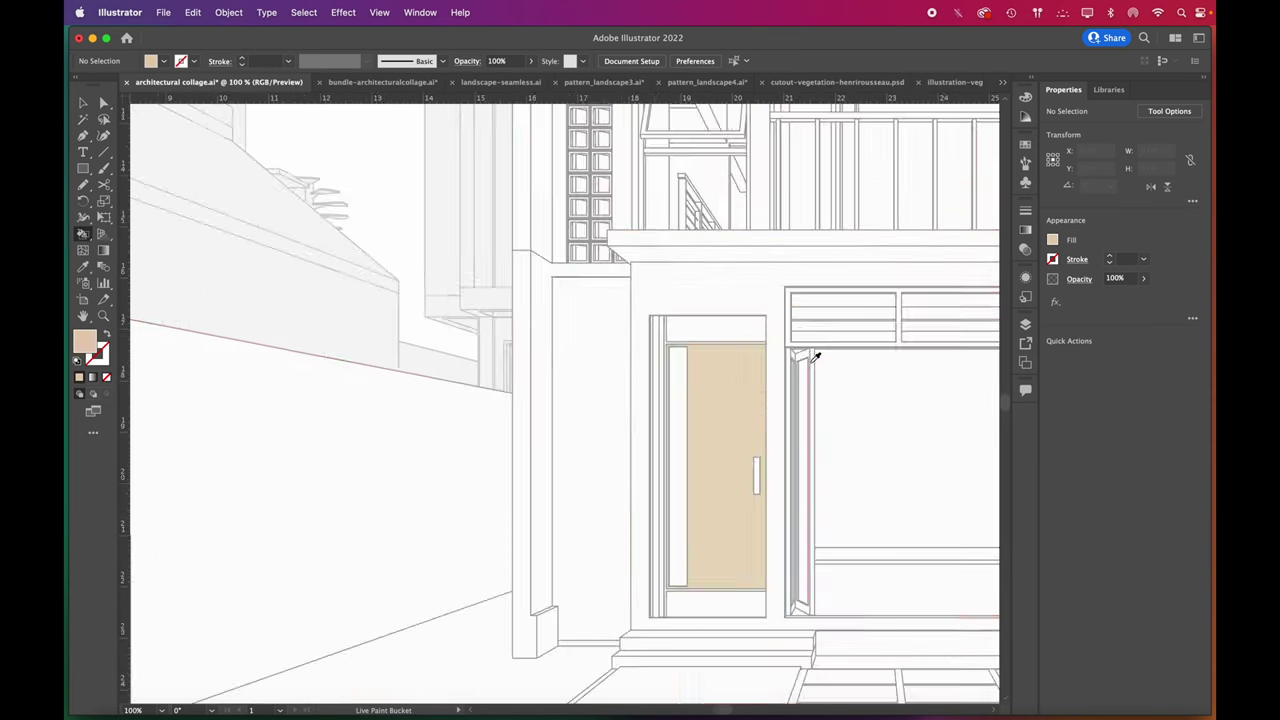
left_click(697, 328)
scroll(745, 286, "down", 2)
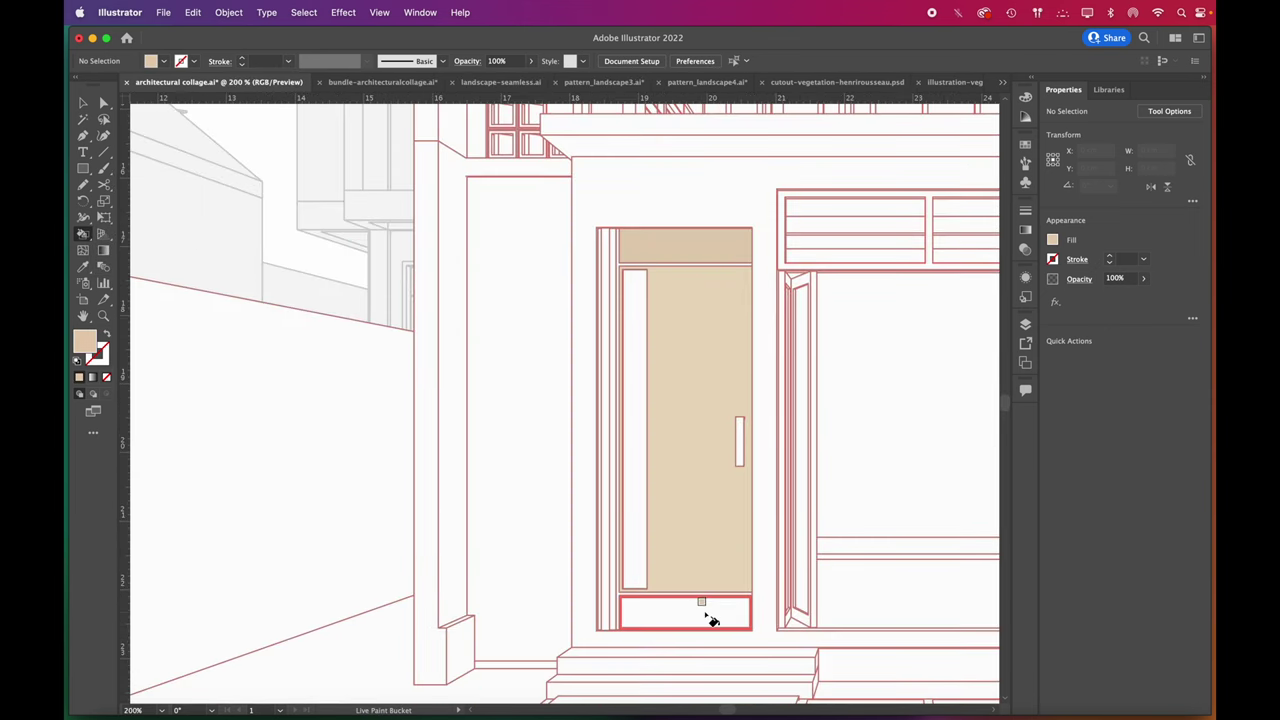
left_click(703, 611)
scroll(620, 615, "up", 4)
left_click(592, 597)
left_click(557, 618)
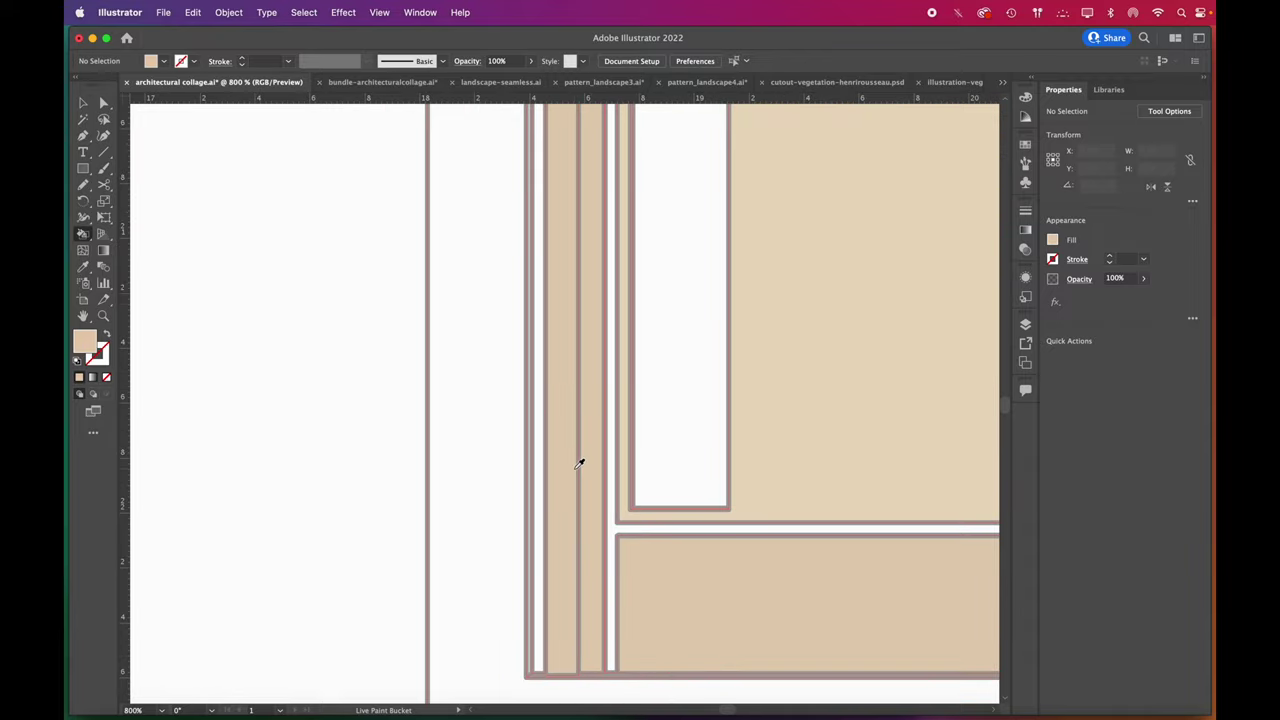
Step: Fill the large opening's transom frame and the folding door frame nearest the front door with the beige and tan swatch colors
scroll(592, 432, "down", 1)
left_click(584, 426)
left_click(674, 420)
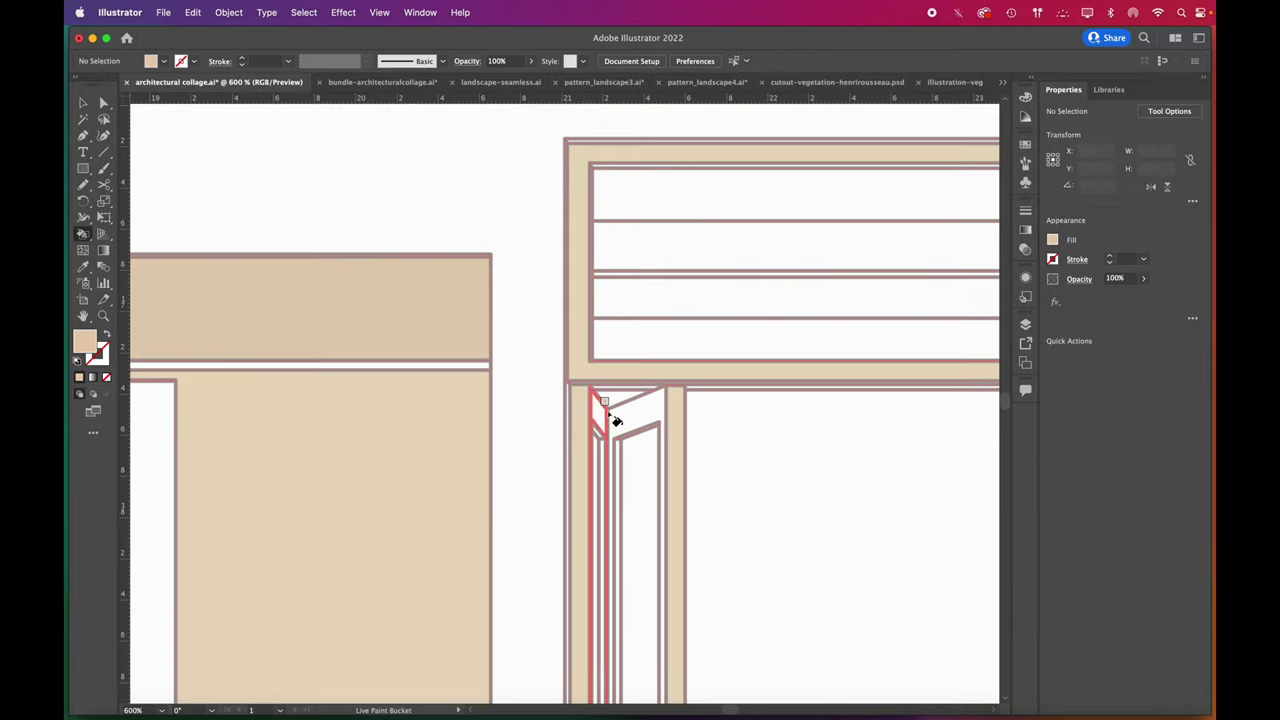
left_click(601, 415)
left_click(622, 425)
left_click(618, 460)
scroll(618, 462, "up", 3)
left_click(571, 430)
Step: Fill the receding folding door posts and transom uprights at the far side of the large opening with beige and tan
scroll(525, 304, "down", 4)
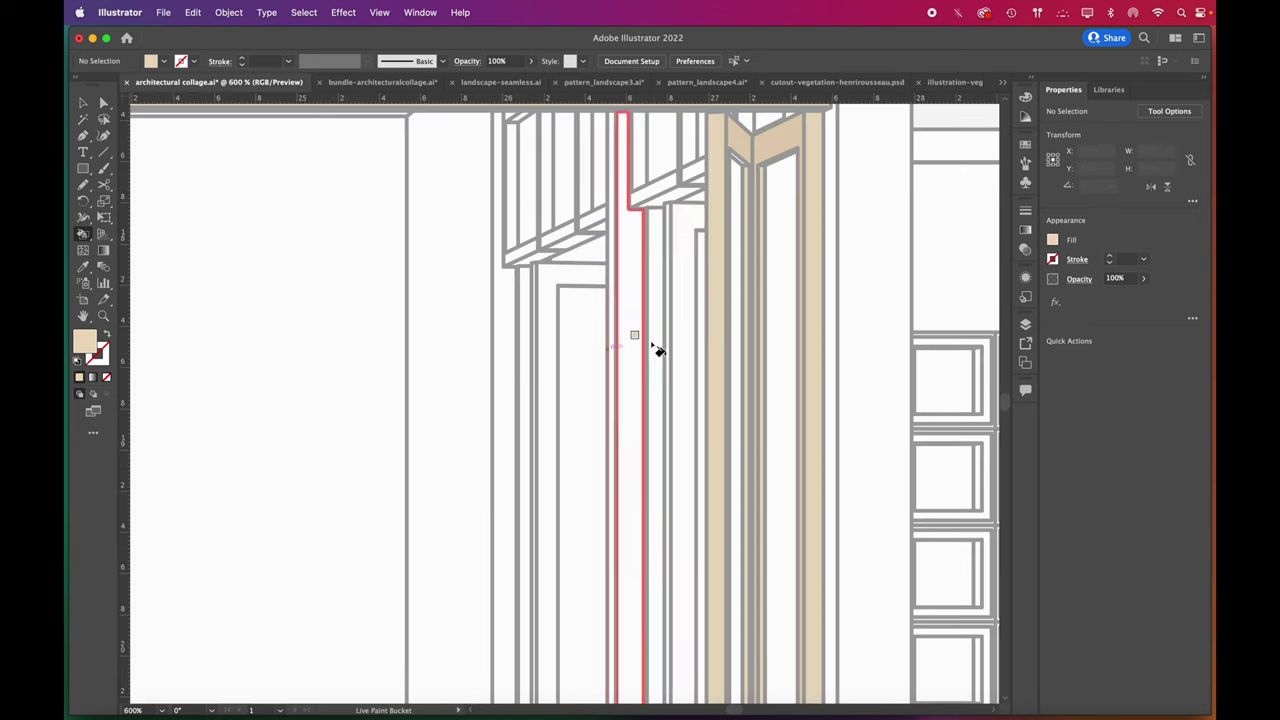
left_click(683, 355)
left_click(655, 385)
left_click(628, 412)
left_click(576, 275)
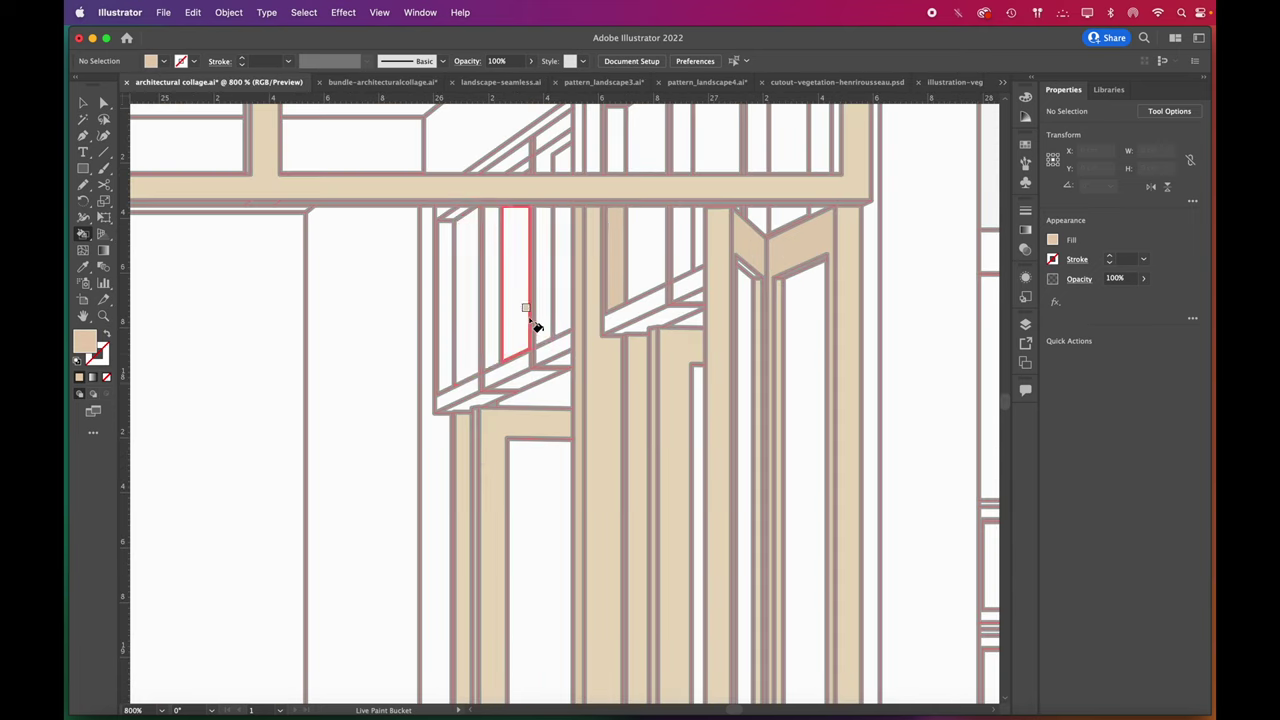
left_click(542, 320)
left_click(492, 300)
left_click(447, 310)
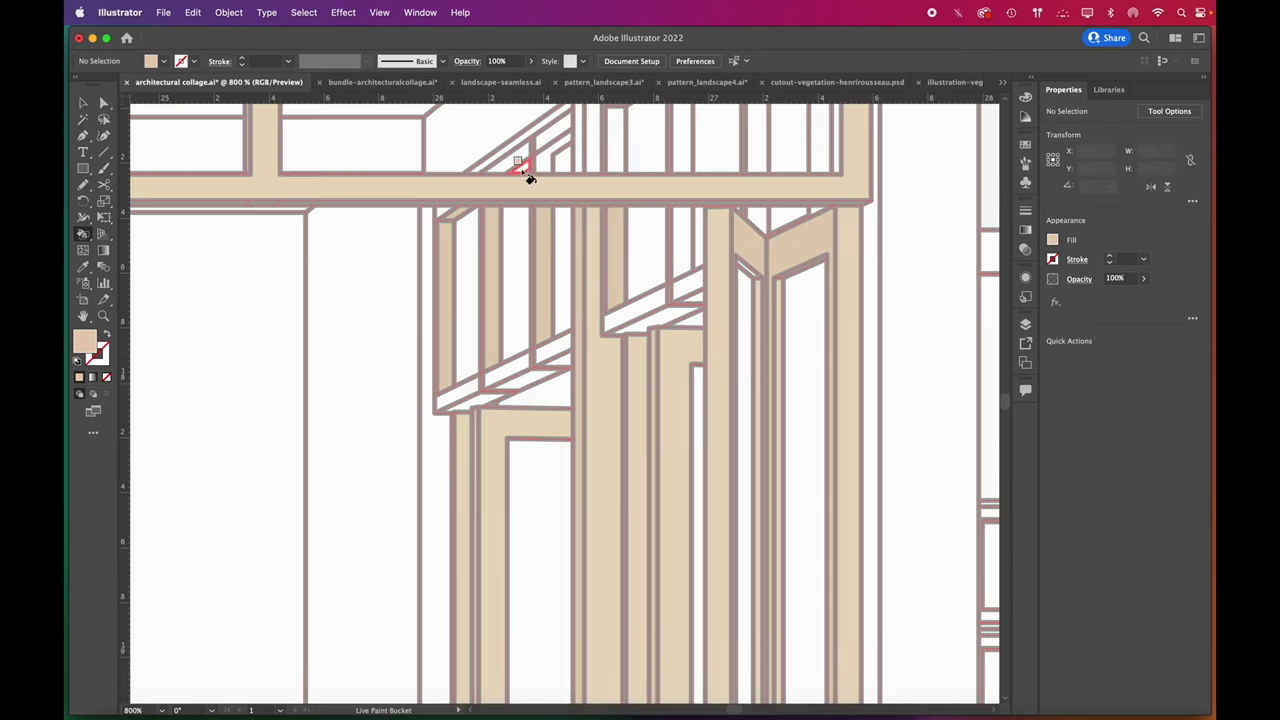
Step: Fill the remaining transom frame pieces and the horizontal beam seen behind the transom with beige and tan
left_click(615, 140)
scroll(678, 200, "up", 3)
left_click(757, 300)
left_click(718, 482, "alt")
left_click(688, 528)
left_click(635, 550)
left_click(464, 630)
left_click(525, 615)
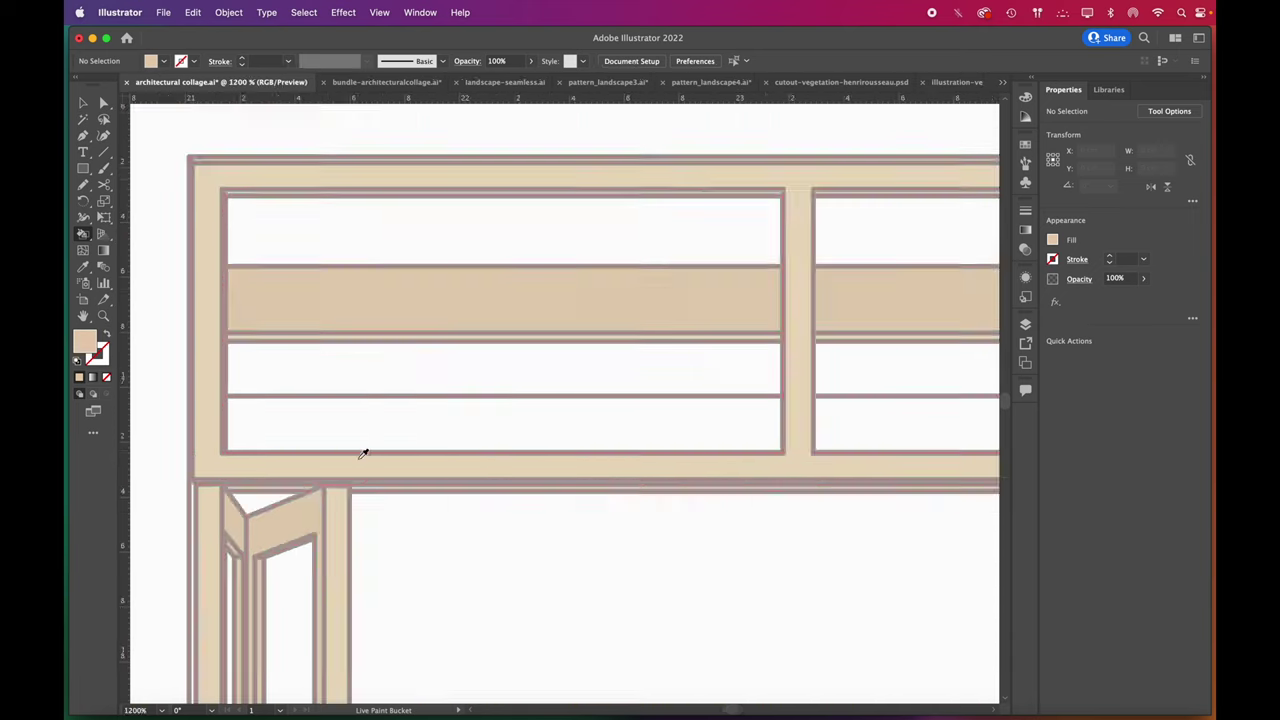
Step: Fill the square block frames of the perforated screen wall beside the large opening with tan, working from the lowest row upward
scroll(363, 454, "down", 4)
scroll(557, 334, "down", 4)
scroll(780, 531, "up", 3)
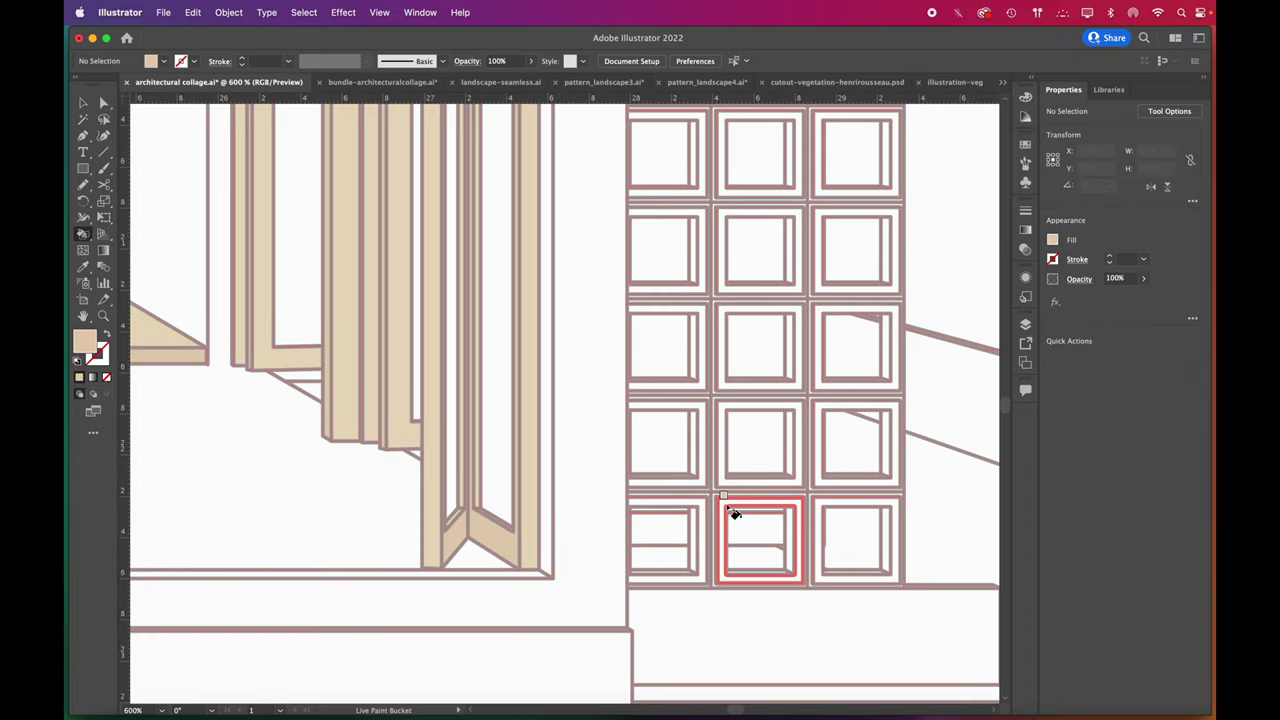
left_click(731, 514)
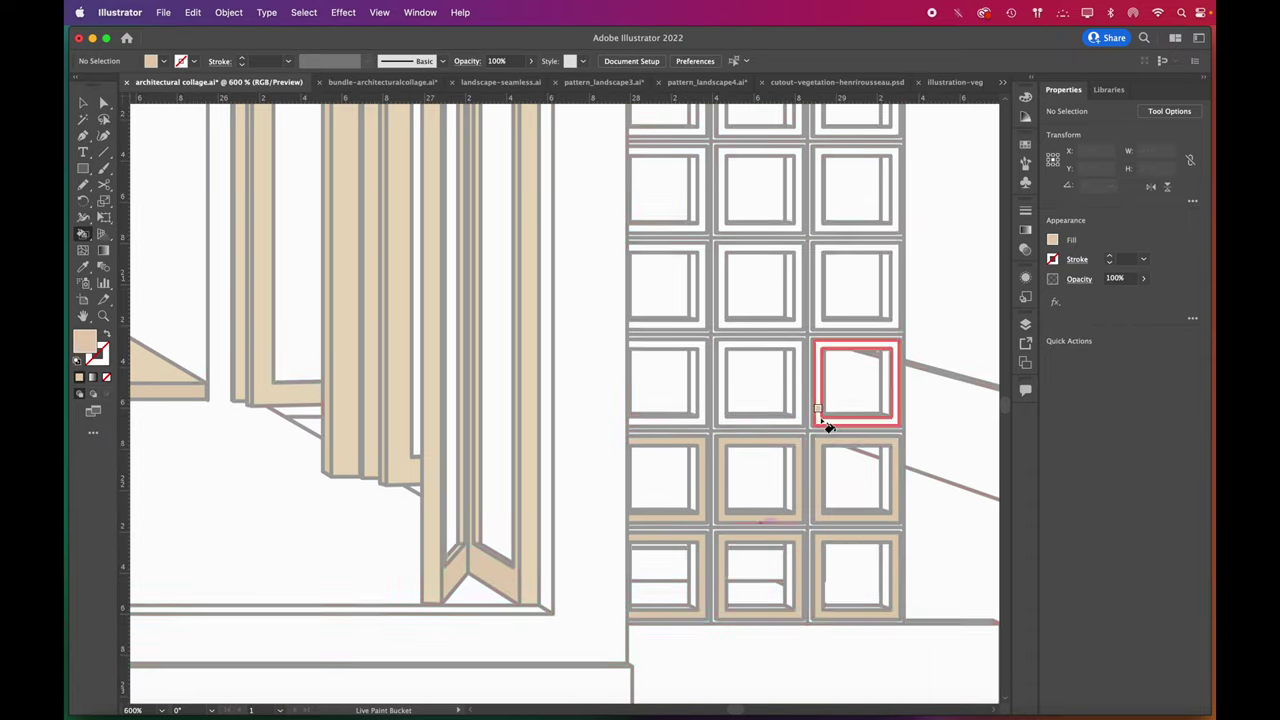
left_click(672, 422)
left_click(740, 422)
scroll(815, 453, "up", 2)
left_click(815, 453)
left_click(816, 400)
left_click(738, 408)
left_click(701, 365)
left_click(701, 310)
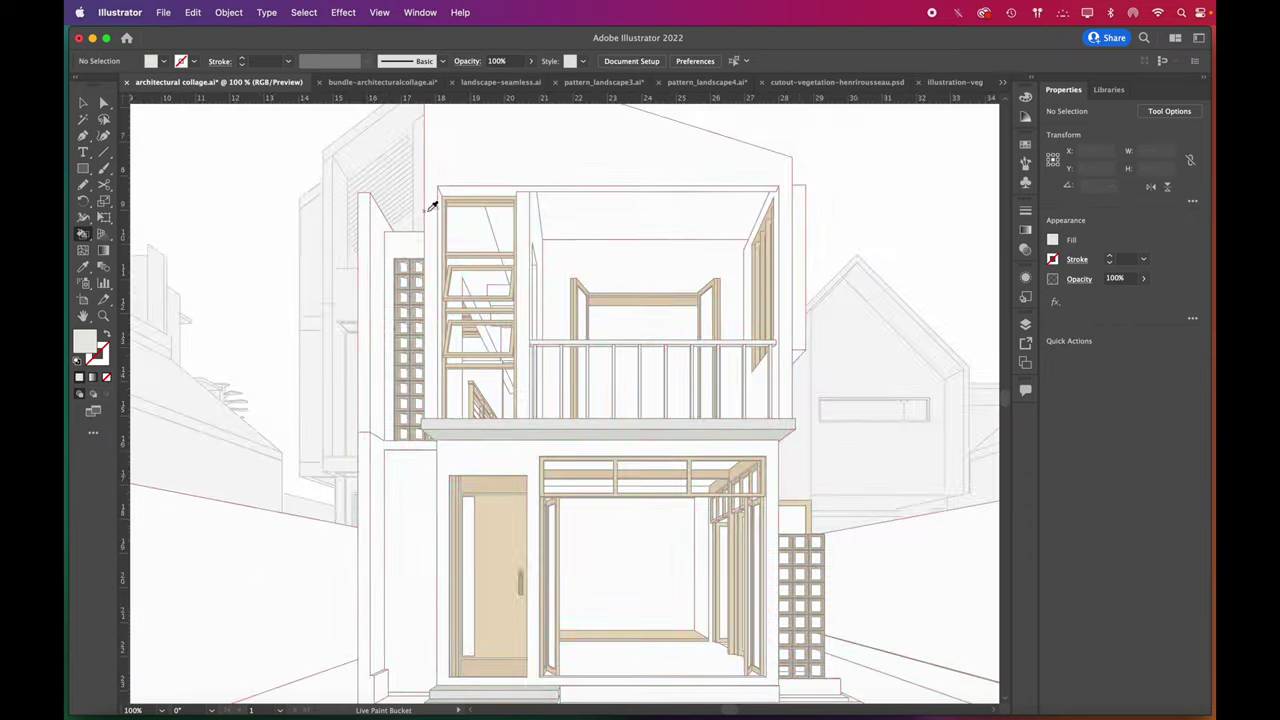
Step: Fill the upper-floor back wall behind the balcony railing with light gray, including the areas between the balusters
scroll(434, 208, "up", 2)
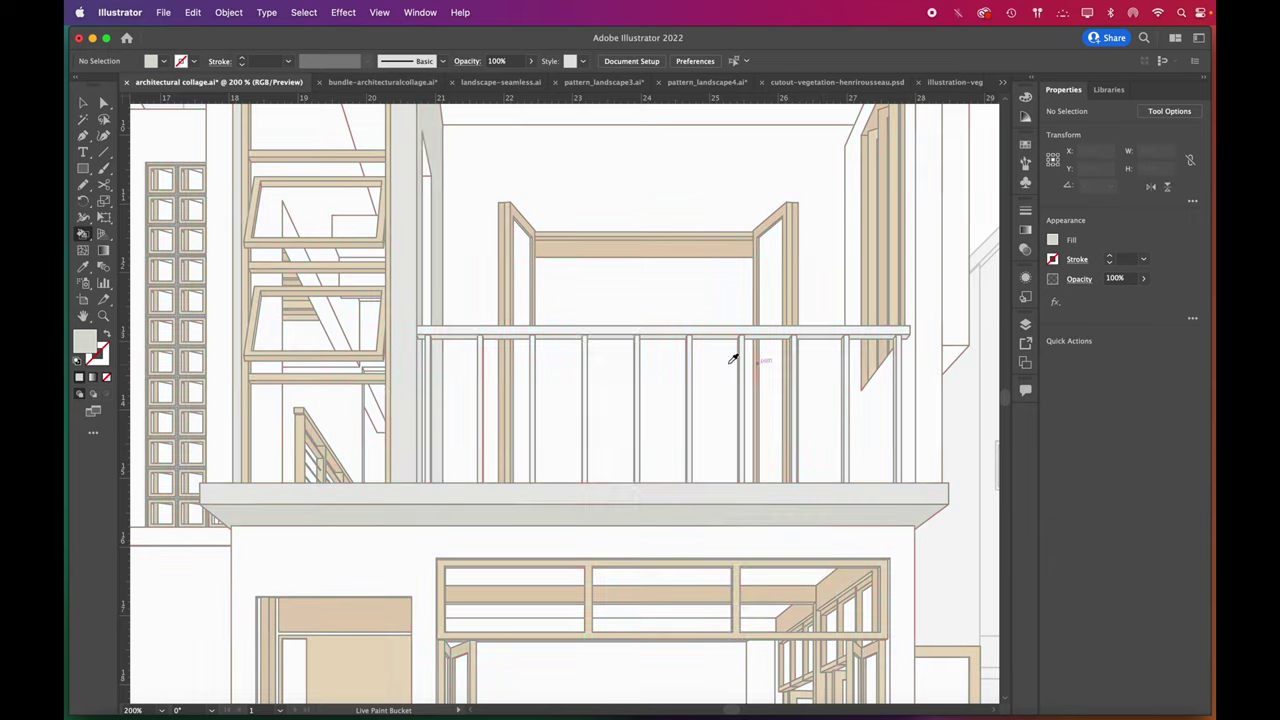
scroll(487, 332, "up", 2)
left_click(466, 270)
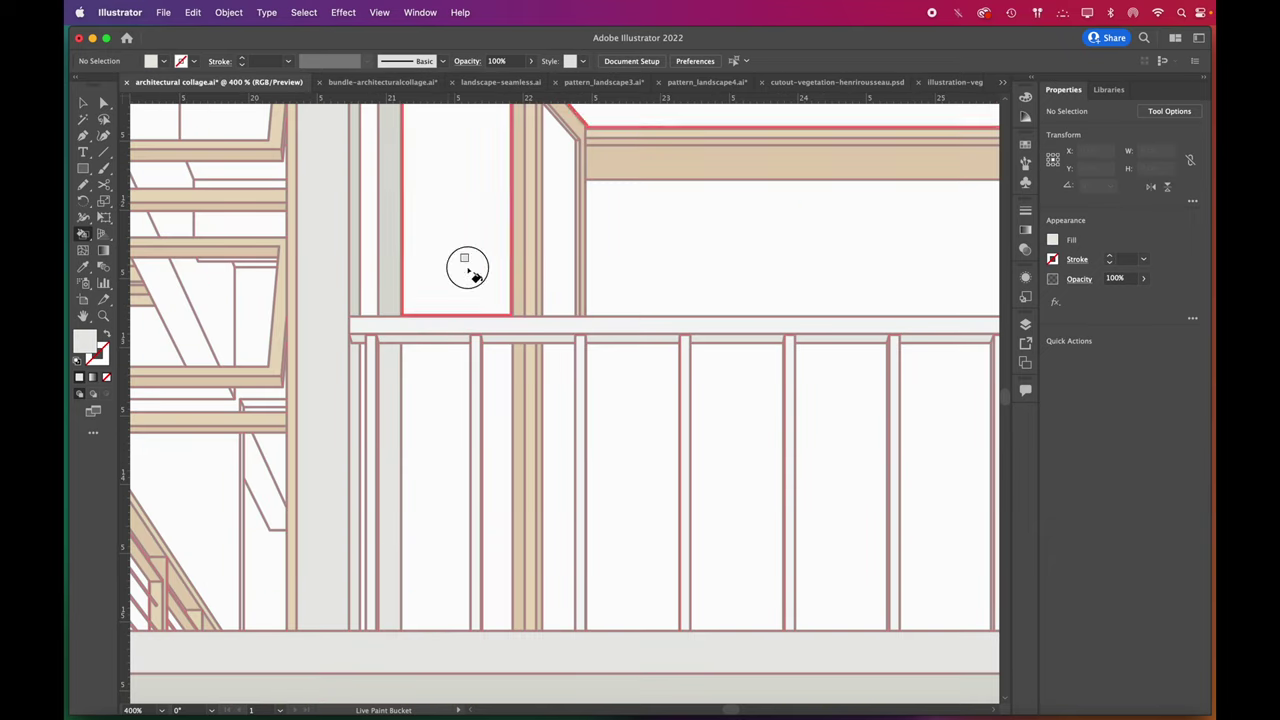
left_click(425, 450)
scroll(412, 494, "down", 2)
scroll(455, 481, "down", 3)
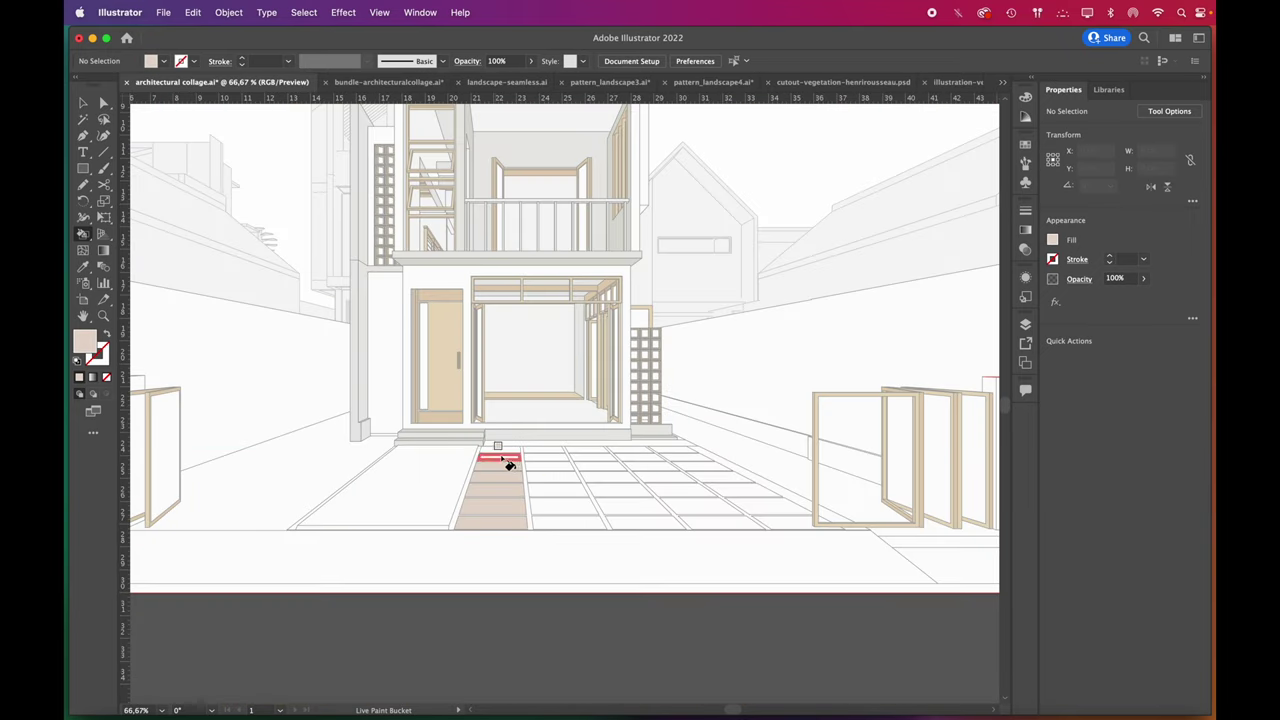
Step: Fill the paving slabs in front of the house with pale pinkish beige and the joint strips between them with a darker pinkish beige
mouse_move(623, 533)
left_mouse_down()
mouse_move(600, 483)
mouse_move(640, 451)
mouse_move(666, 486)
mouse_move(776, 527)
mouse_move(710, 479)
left_mouse_up()
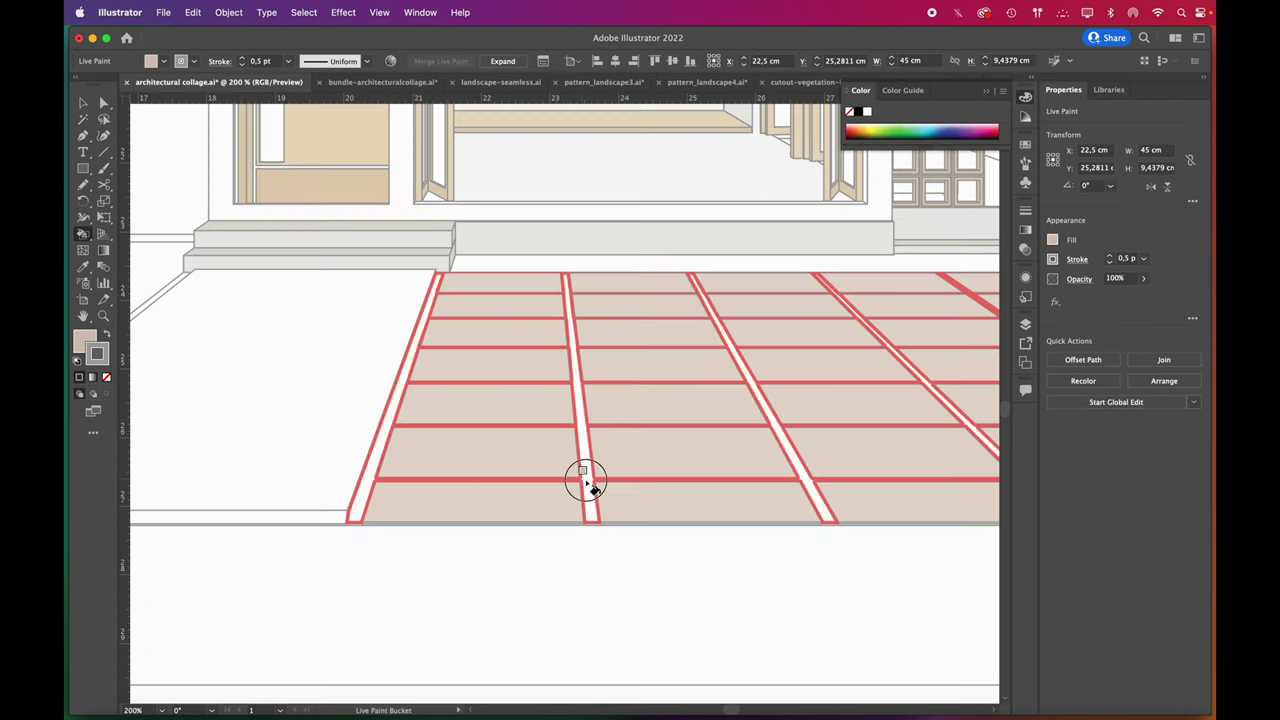
left_click(586, 480)
left_click(530, 424)
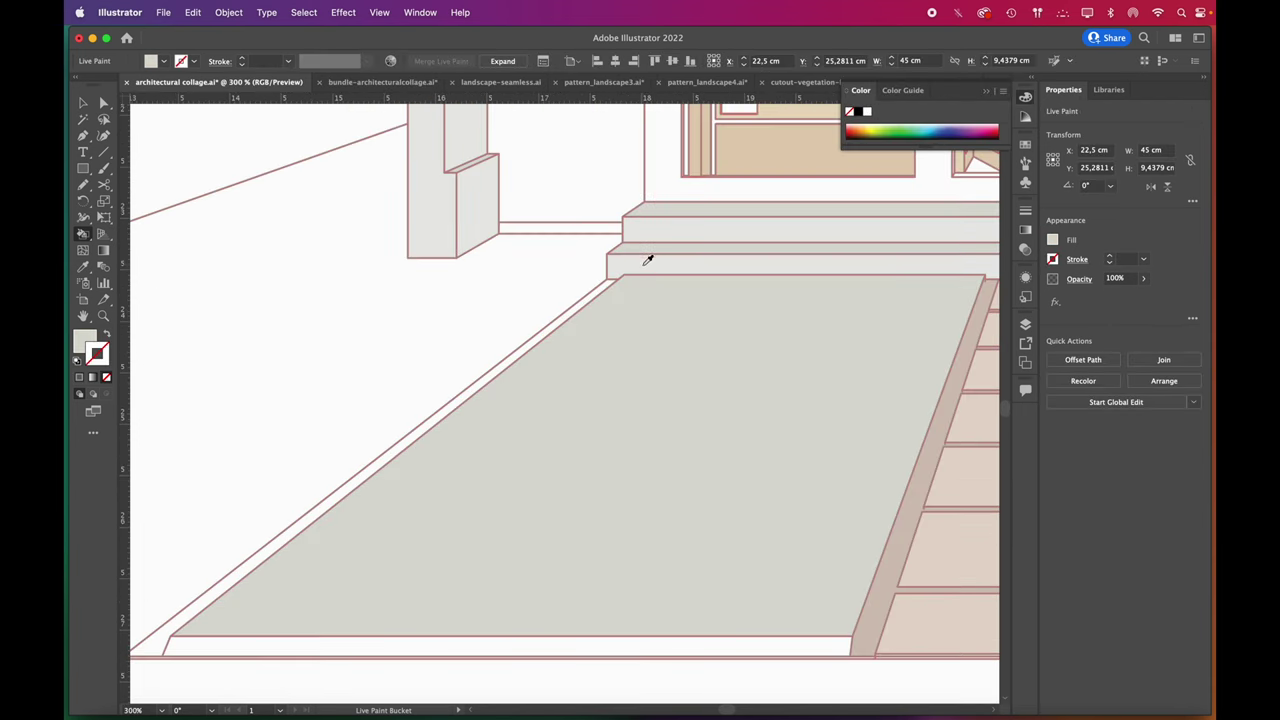
Step: Sample the light gray of the entrance step and fill the border strips around the gray driveway panel with it
left_click(640, 265, "alt")
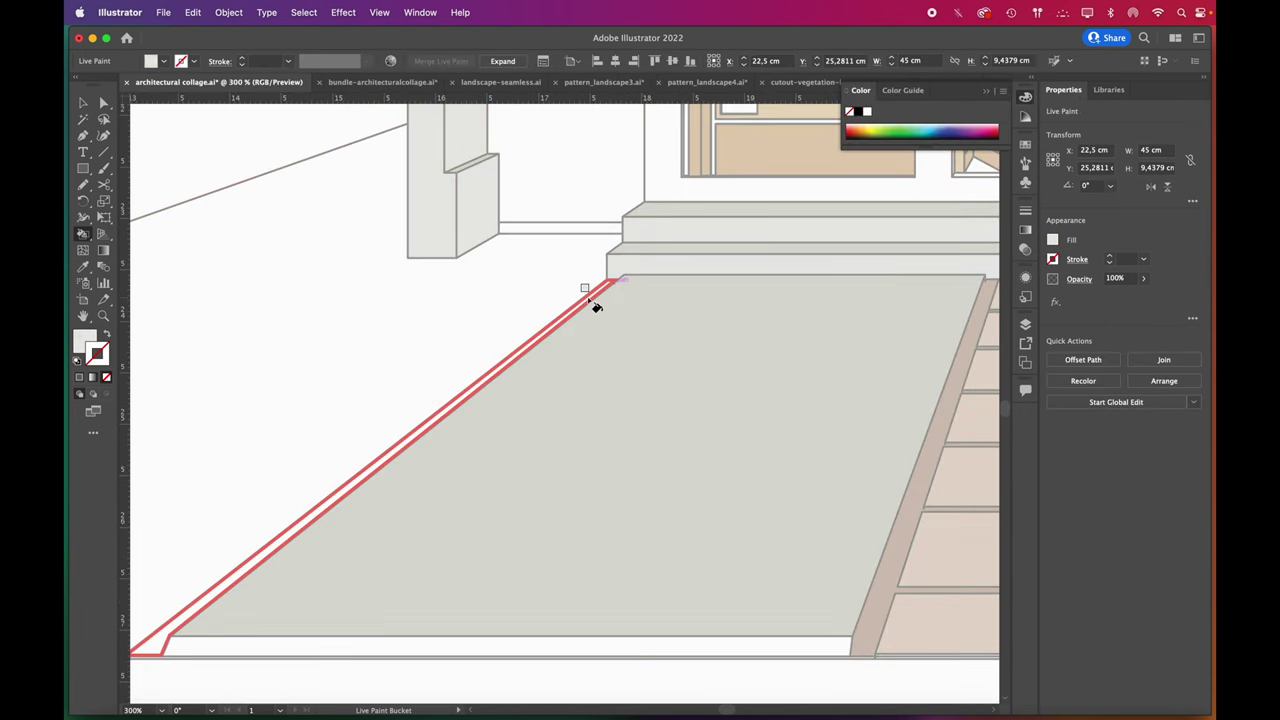
left_click(588, 301)
left_click(546, 648)
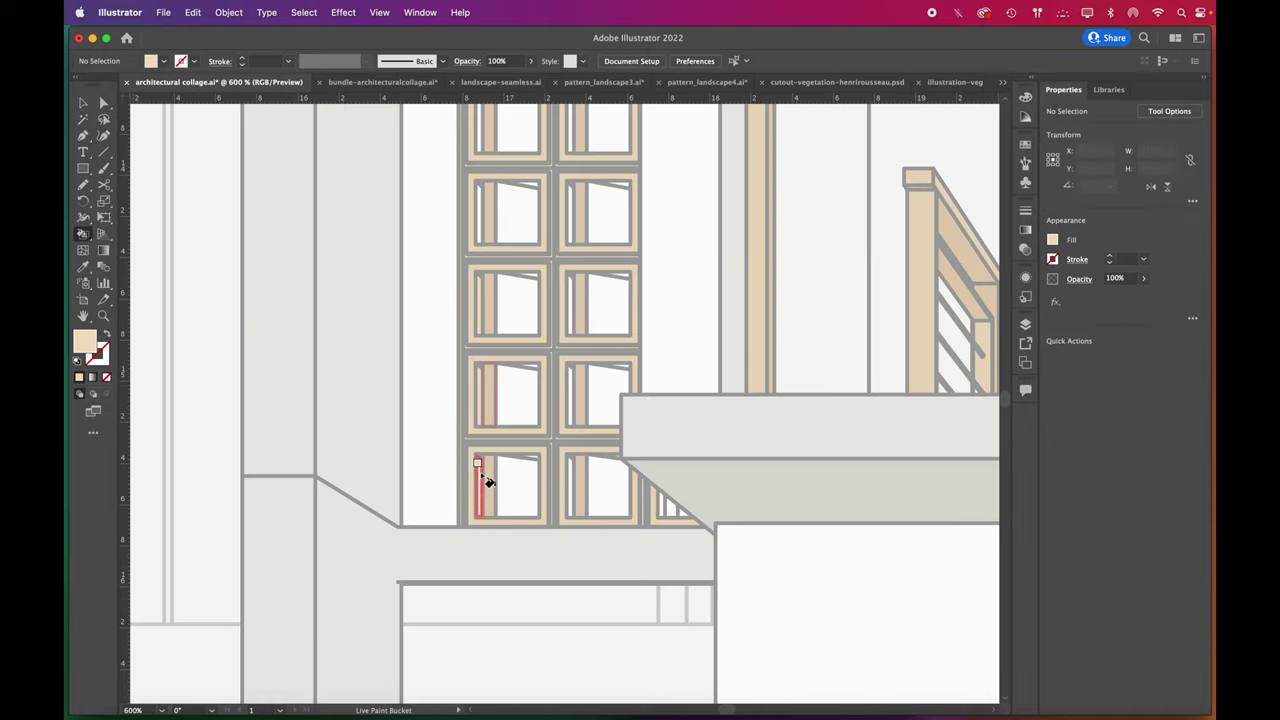
Step: Fill the narrow inner reveals of the square blocks in the upper perforated screen wall with beige, working upward
scroll(586, 320, "up", 1)
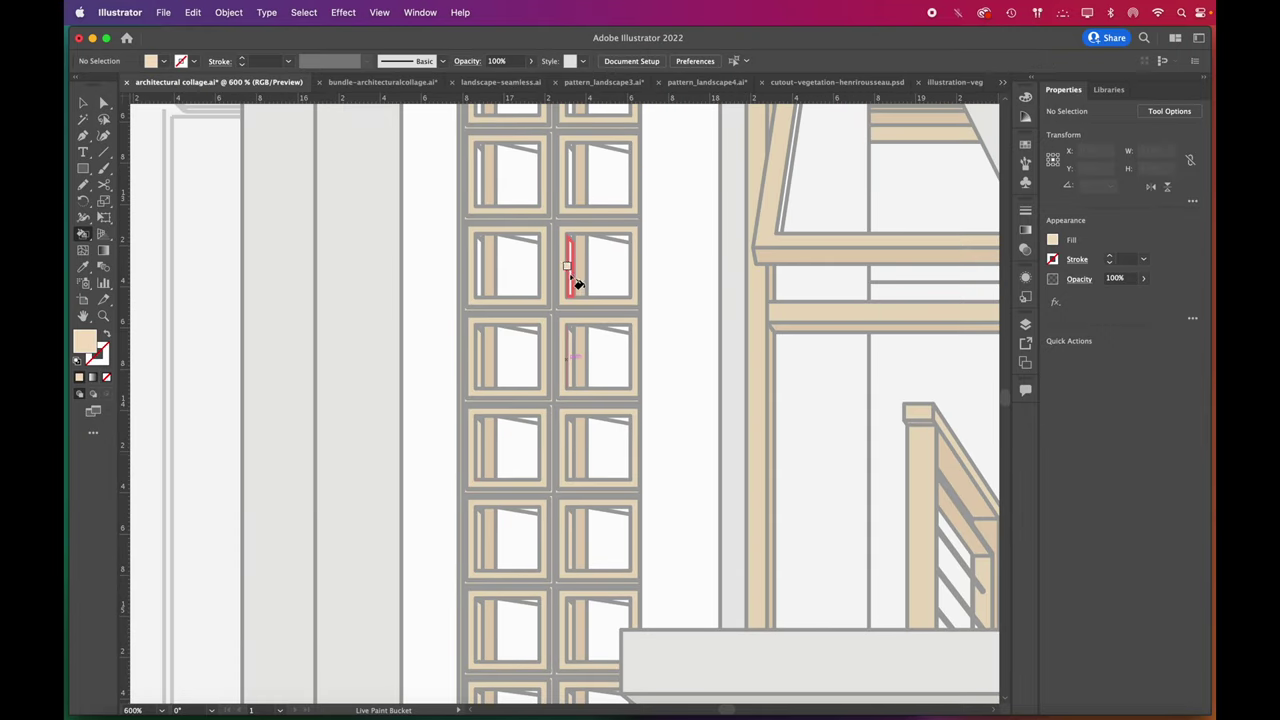
scroll(651, 329, "up", 3)
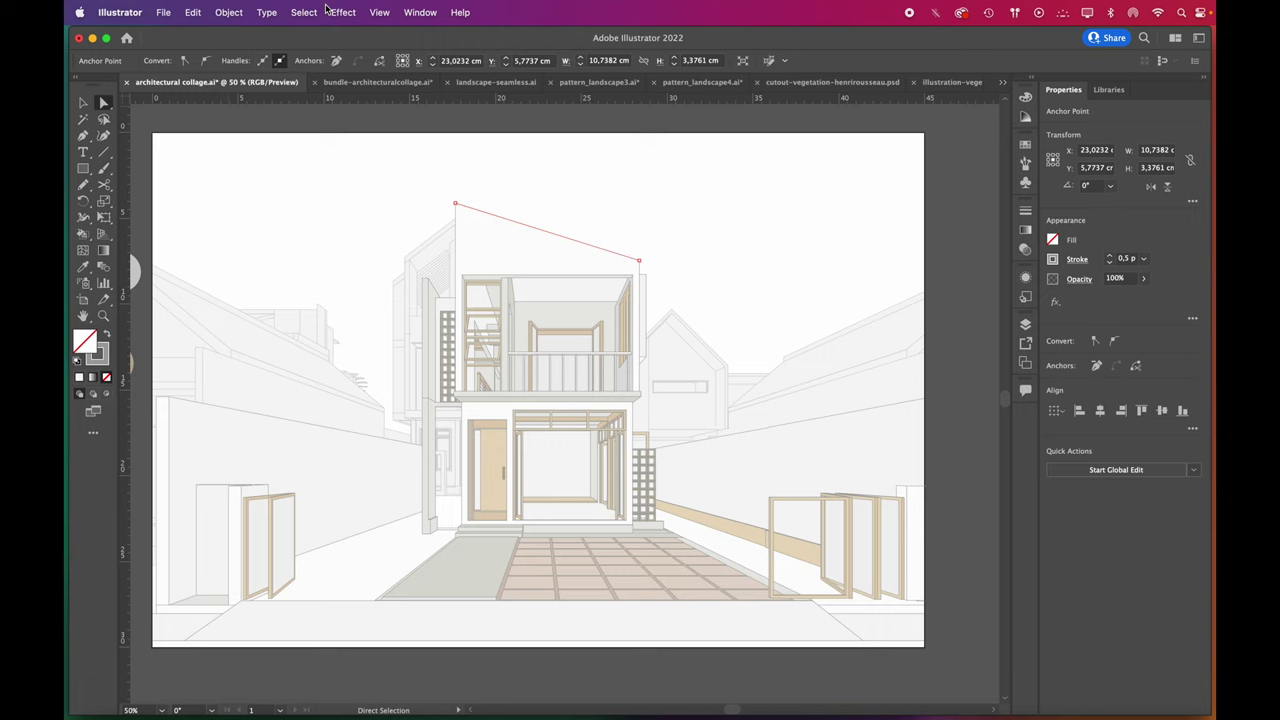
Step: Select all house outlines sharing the same fill and stroke, group them and set their stroke weight to 0,25 pt
left_click(304, 12)
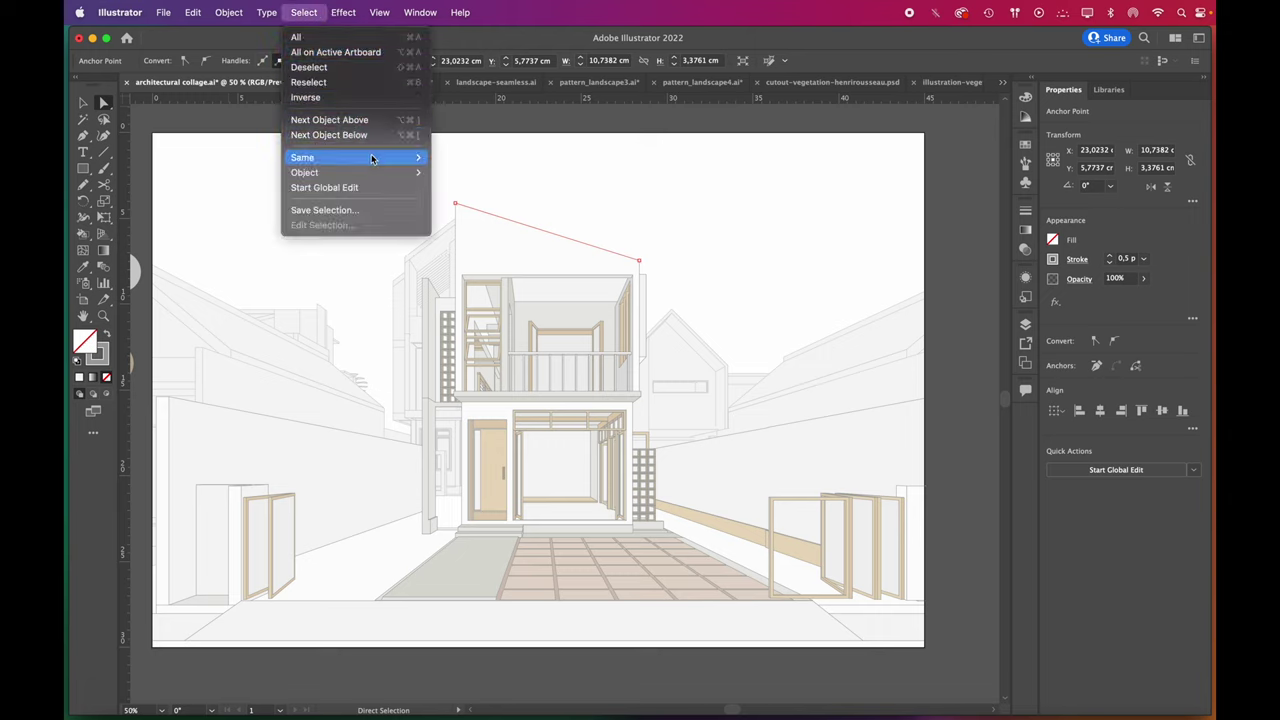
mouse_move(372, 160)
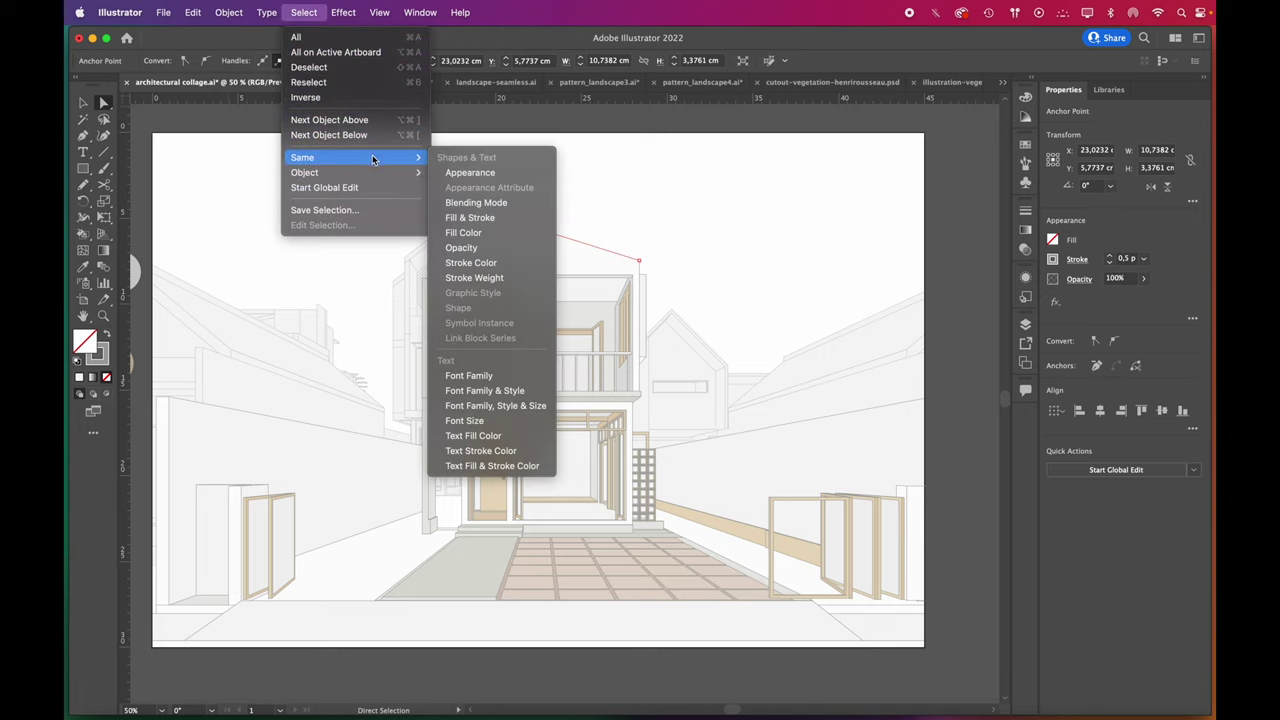
left_click(497, 217)
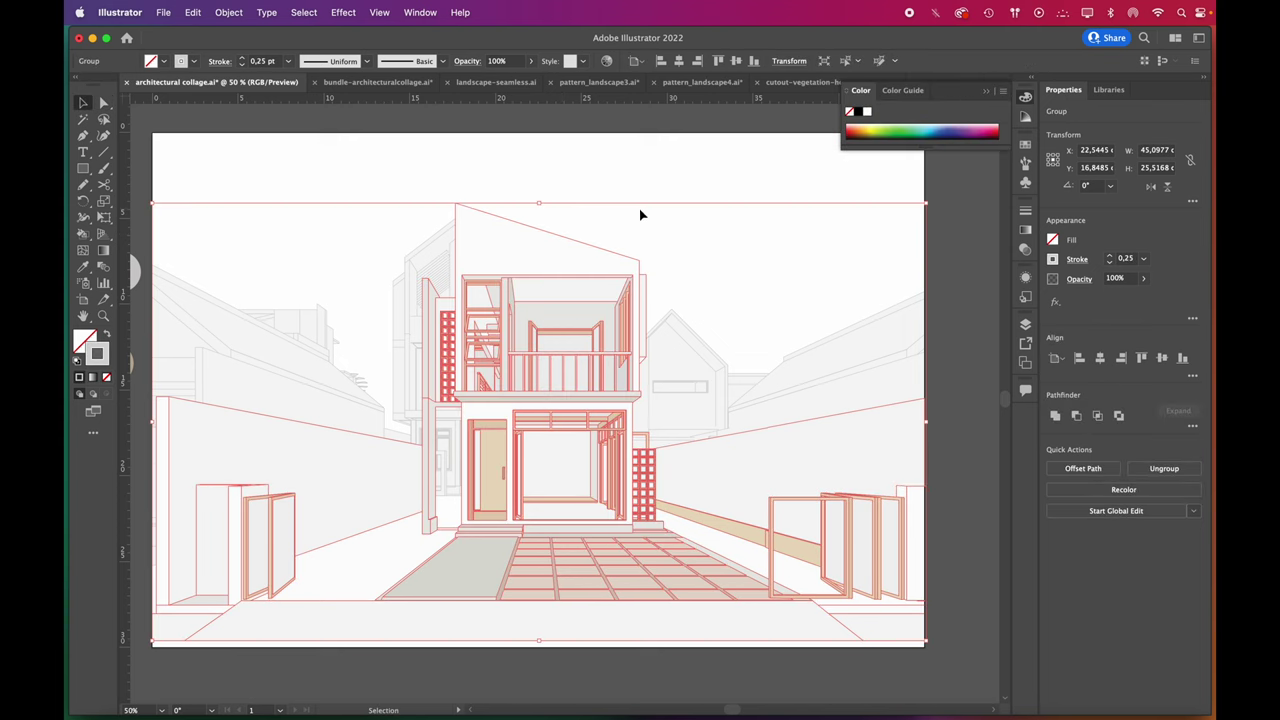
left_click(641, 214)
Step: Create a new layer above the house layer, move the grouped house outlines onto it and name it outlines
left_click(1025, 323)
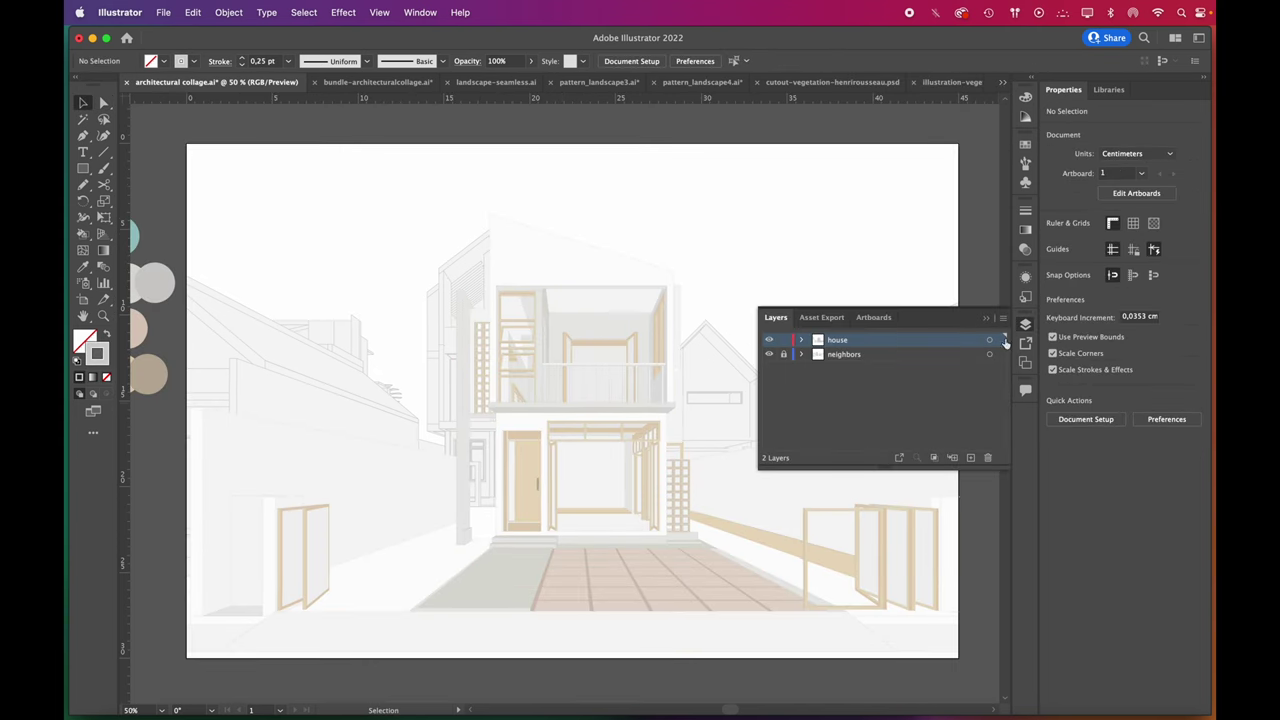
left_click(970, 458)
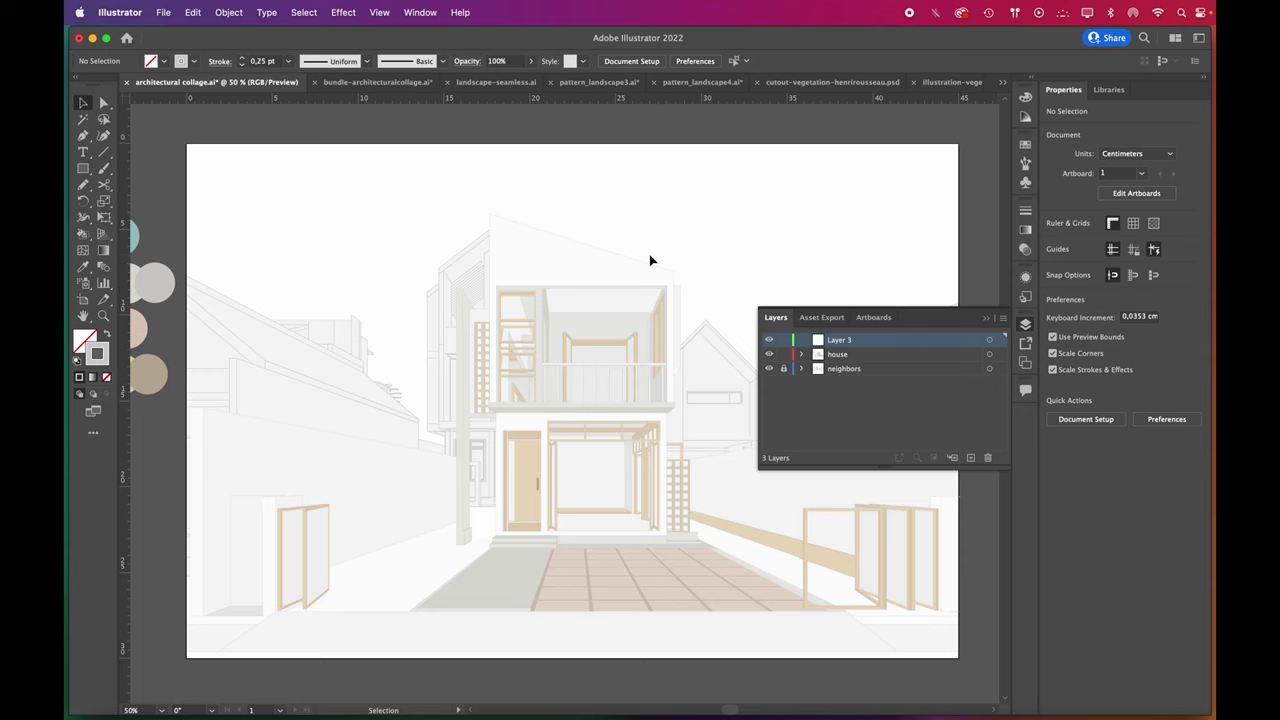
left_click(991, 354)
left_click_drag(1001, 355, 999, 340)
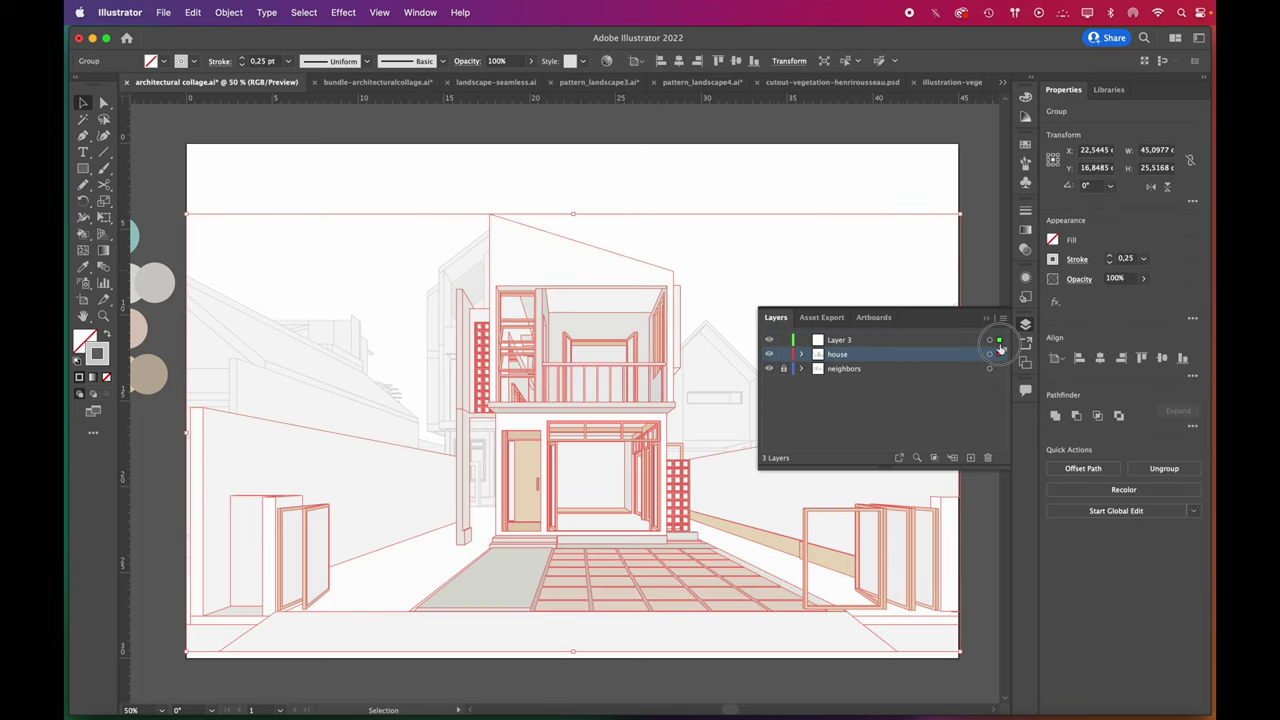
double_click(838, 341)
type("outlines")
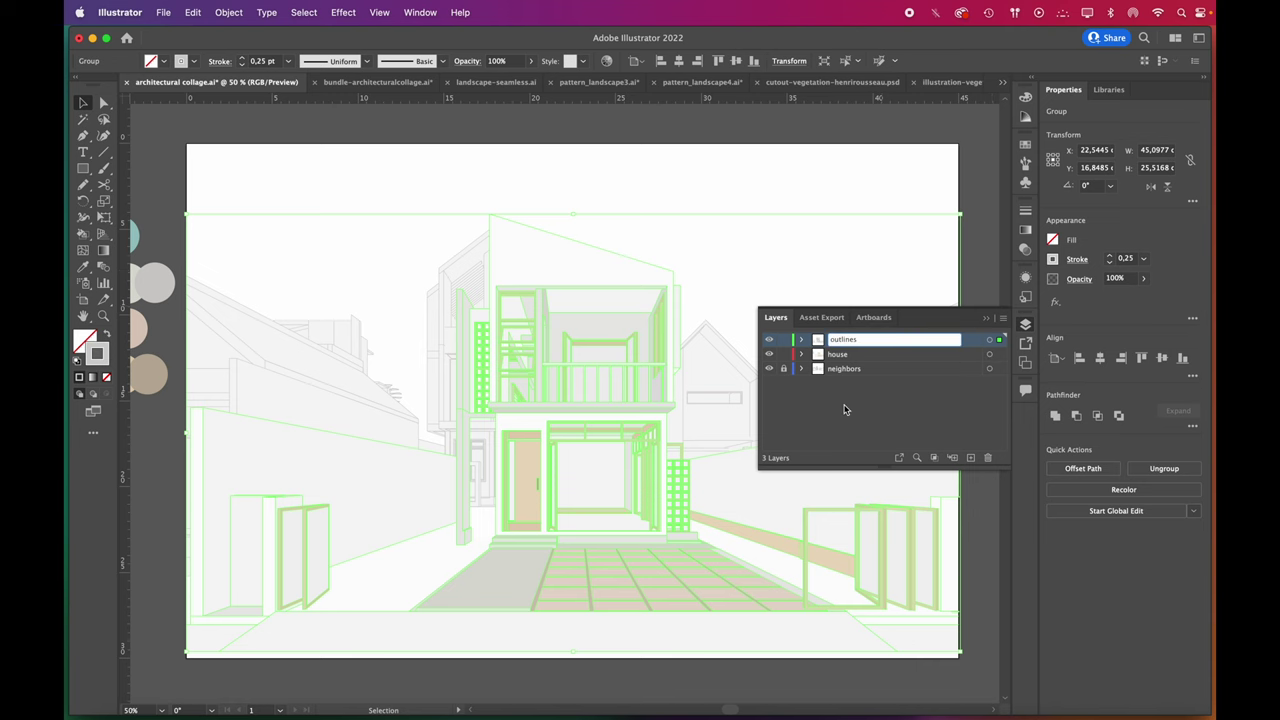
key("Return")
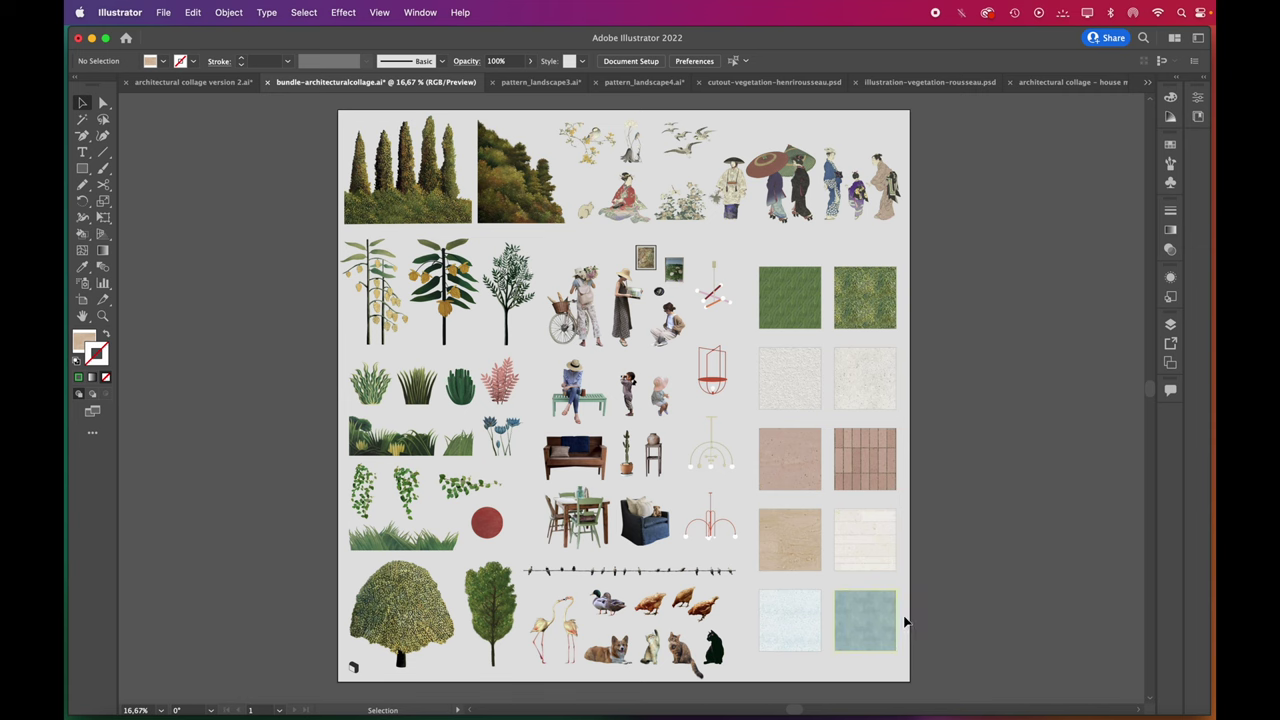
Step: Look over the vegetation, people, furniture and animal cutouts and the texture swatches in the bundle-architecturalcollage.ai document
scroll(951, 640, "up", 2)
scroll(951, 640, "up", 2)
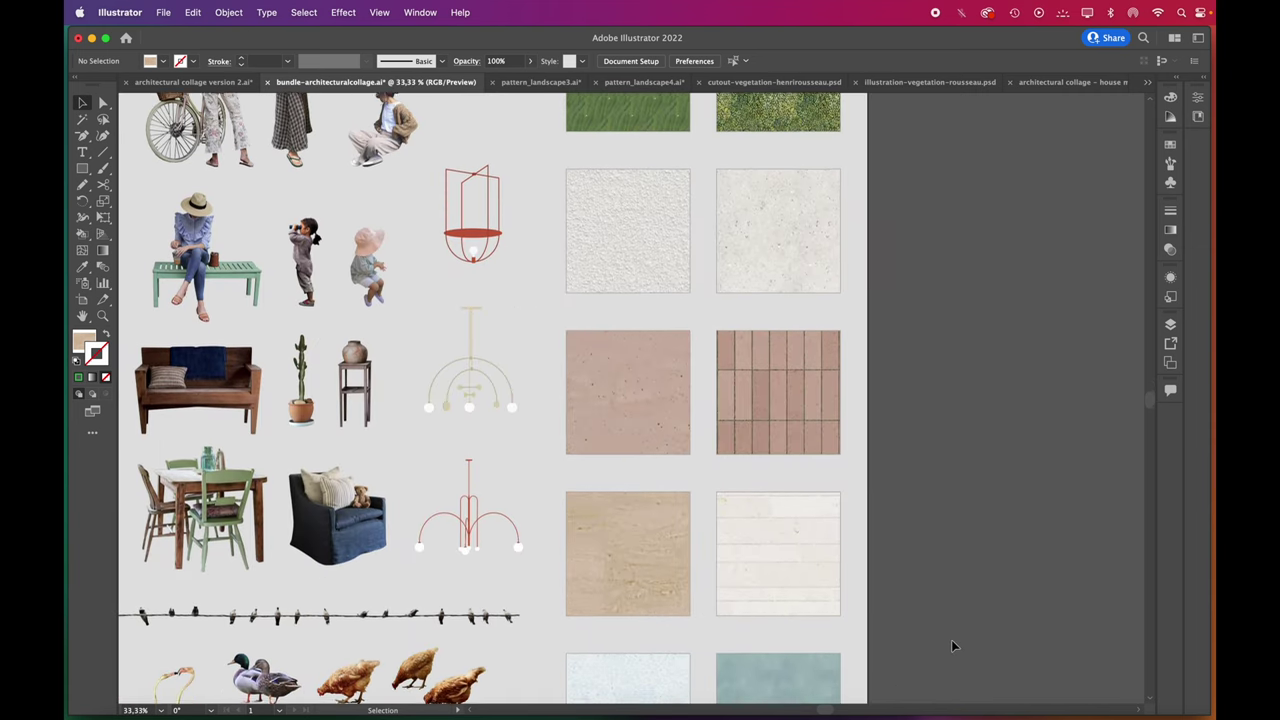
scroll(951, 639, "up", 5)
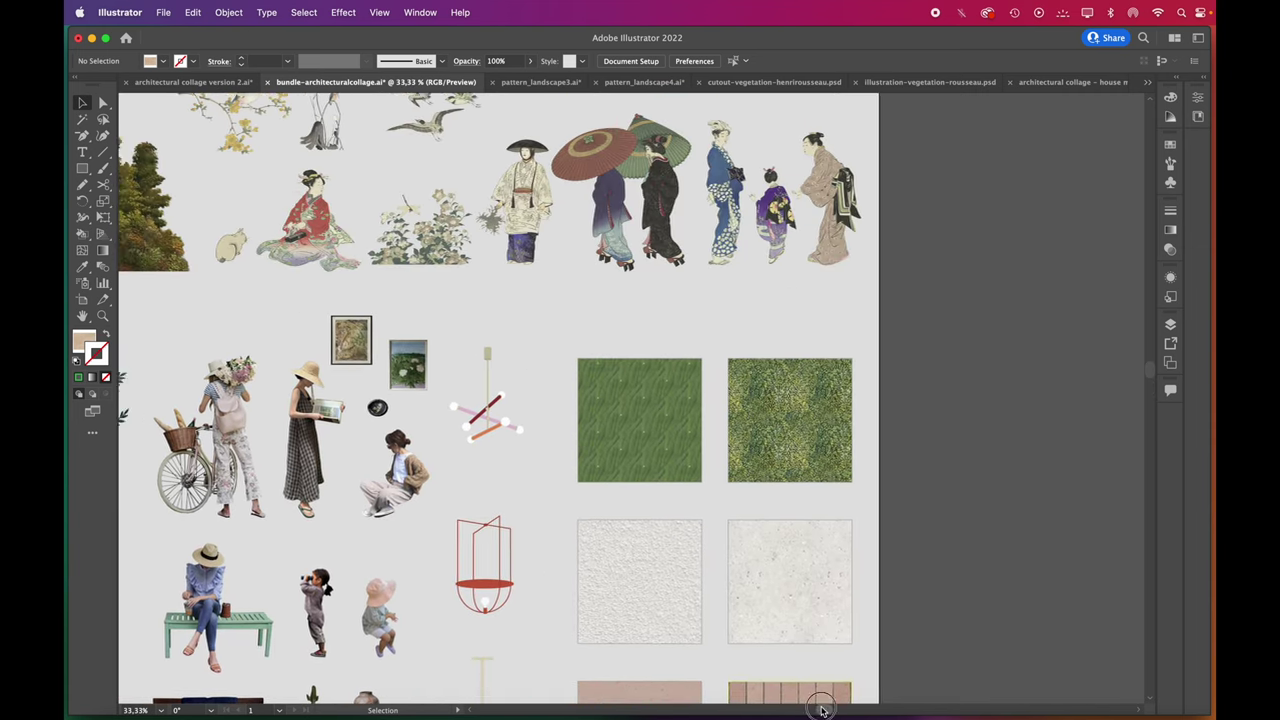
scroll(777, 700, "left", 5)
scroll(1146, 380, "down", 5)
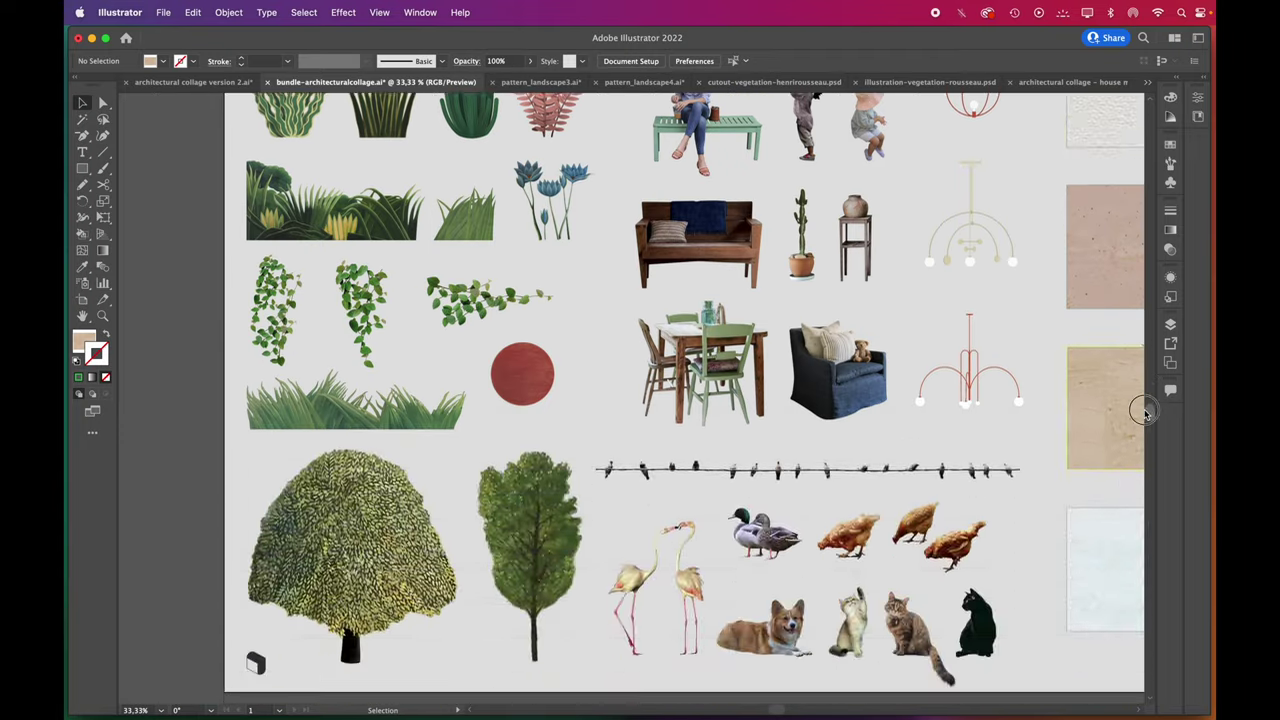
key("super+0")
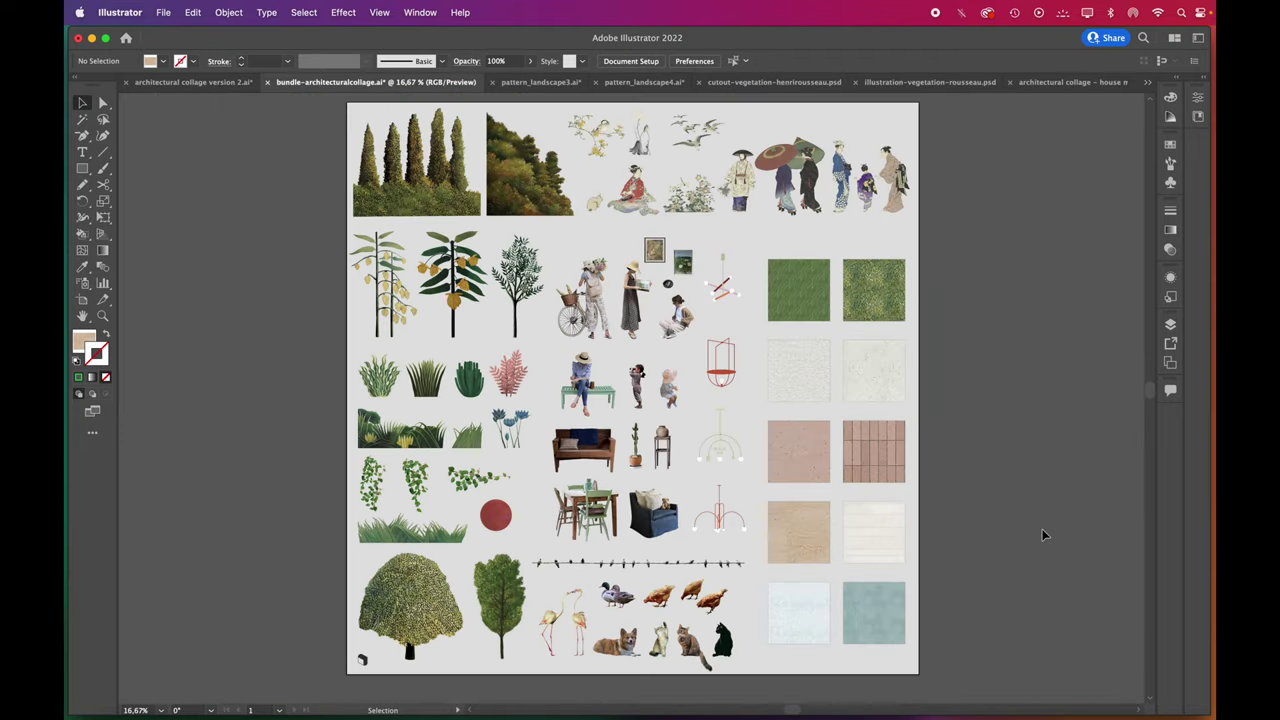
Step: Select the pink stone, terracotta tile, wood, white plank, white plaster and speckled stone texture swatches in the bundle
key("super+plus")
key("super+plus")
left_click_drag(871, 266, 634, 499)
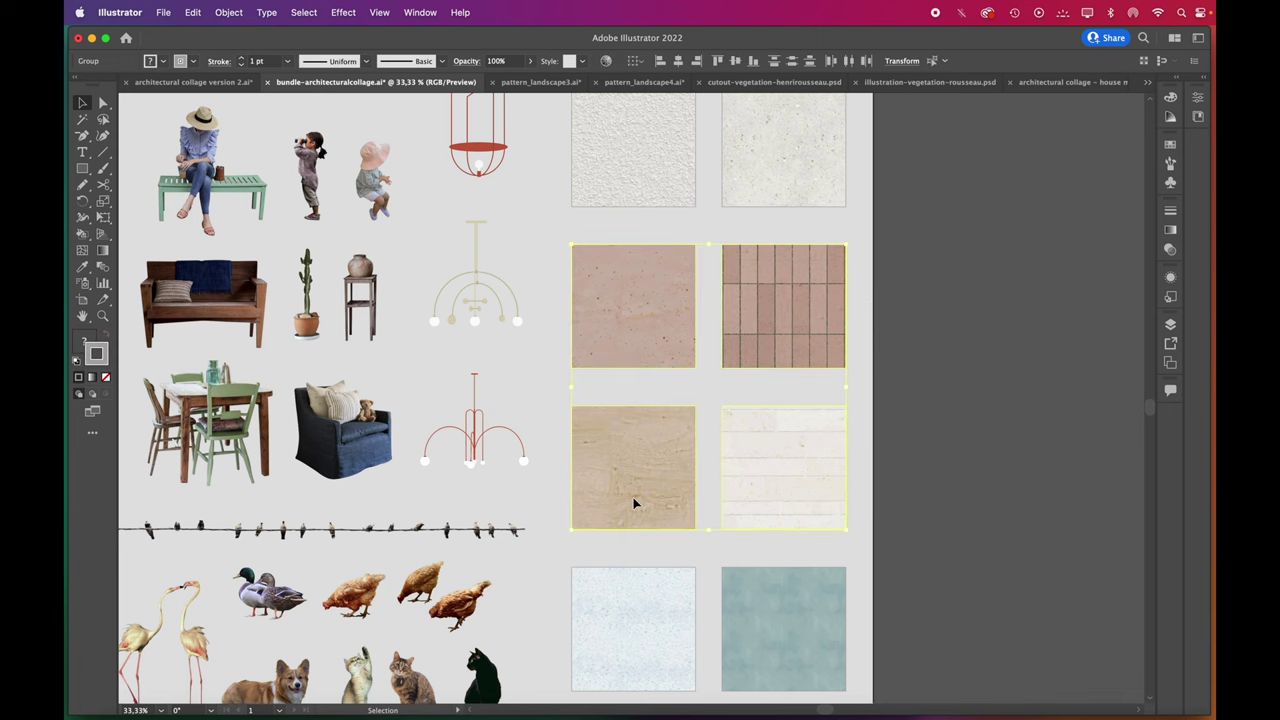
left_click(665, 156, "shift")
left_click(752, 166, "shift")
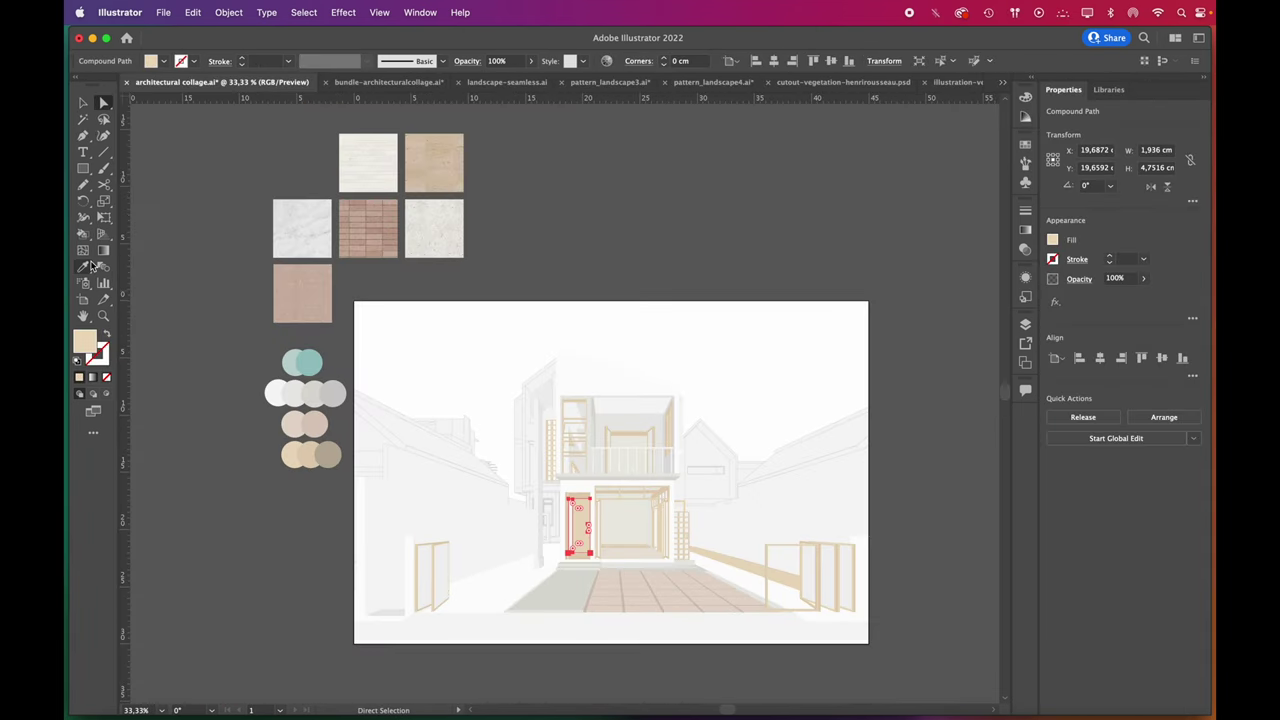
Step: Apply the beige wood texture swatch to the front door panel in the architectural collage document with the Eyedropper
left_click(88, 266)
left_click(423, 150)
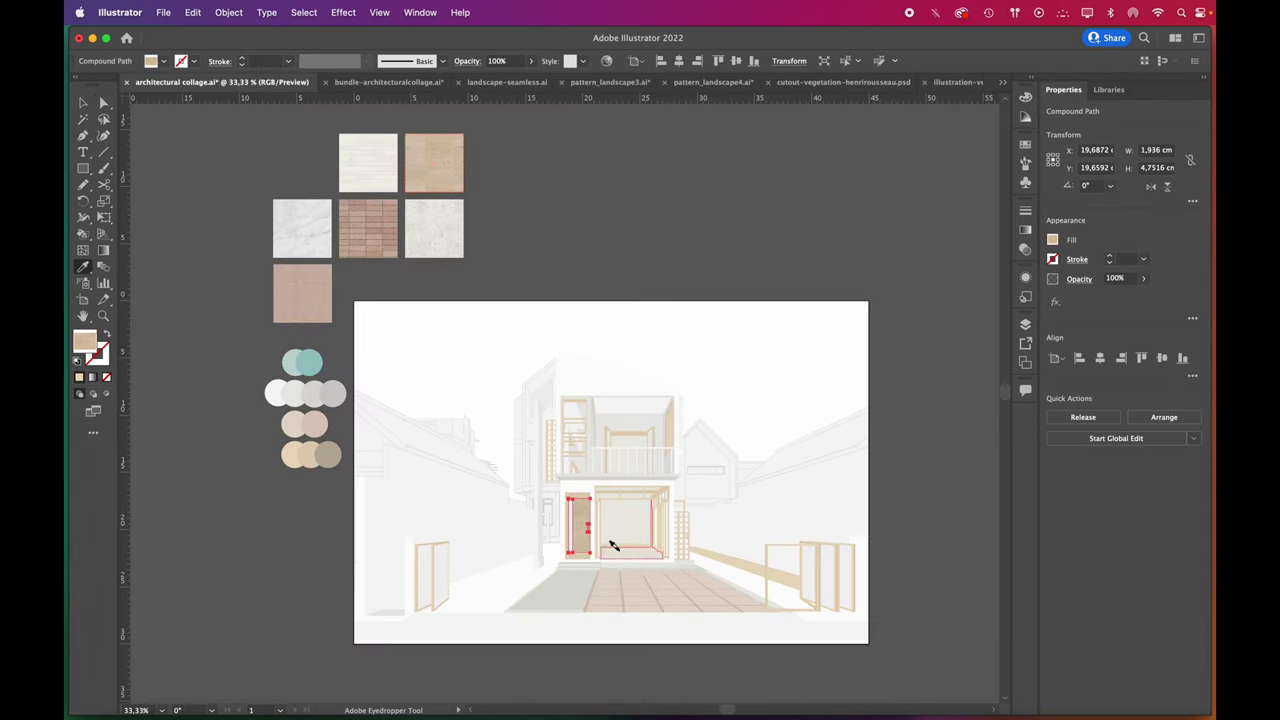
key("super+equal")
key("super+equal")
key("super+equal")
key("super+equal")
key("super+equal")
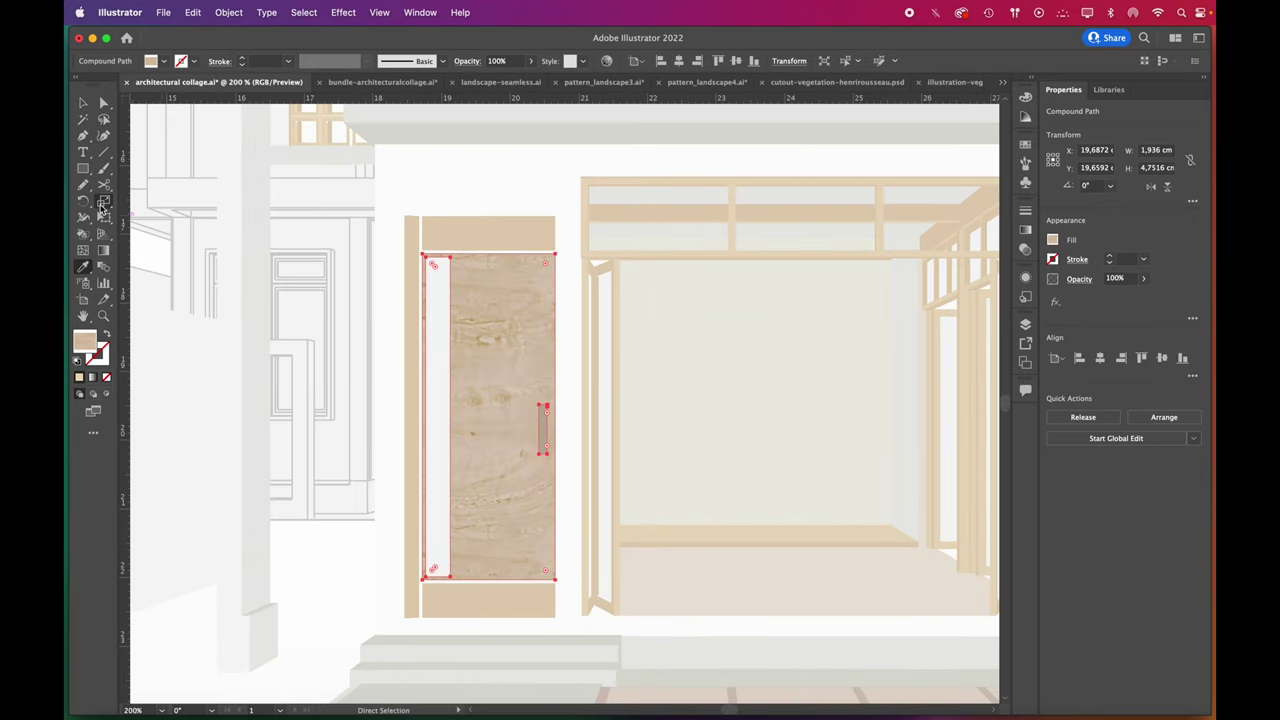
Step: Scale only the wood pattern on the front door uniformly to 50%, with Transform Objects off, and lower the door's opacity
double_click(103, 201)
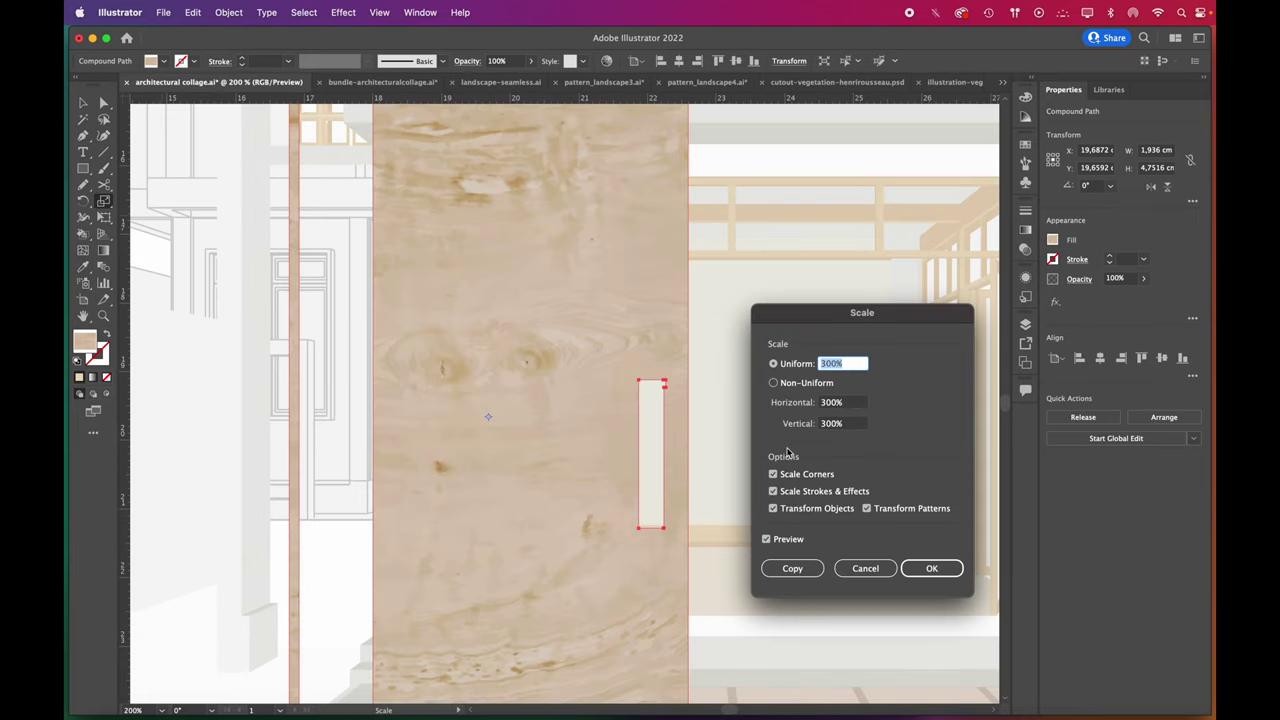
left_click(800, 510)
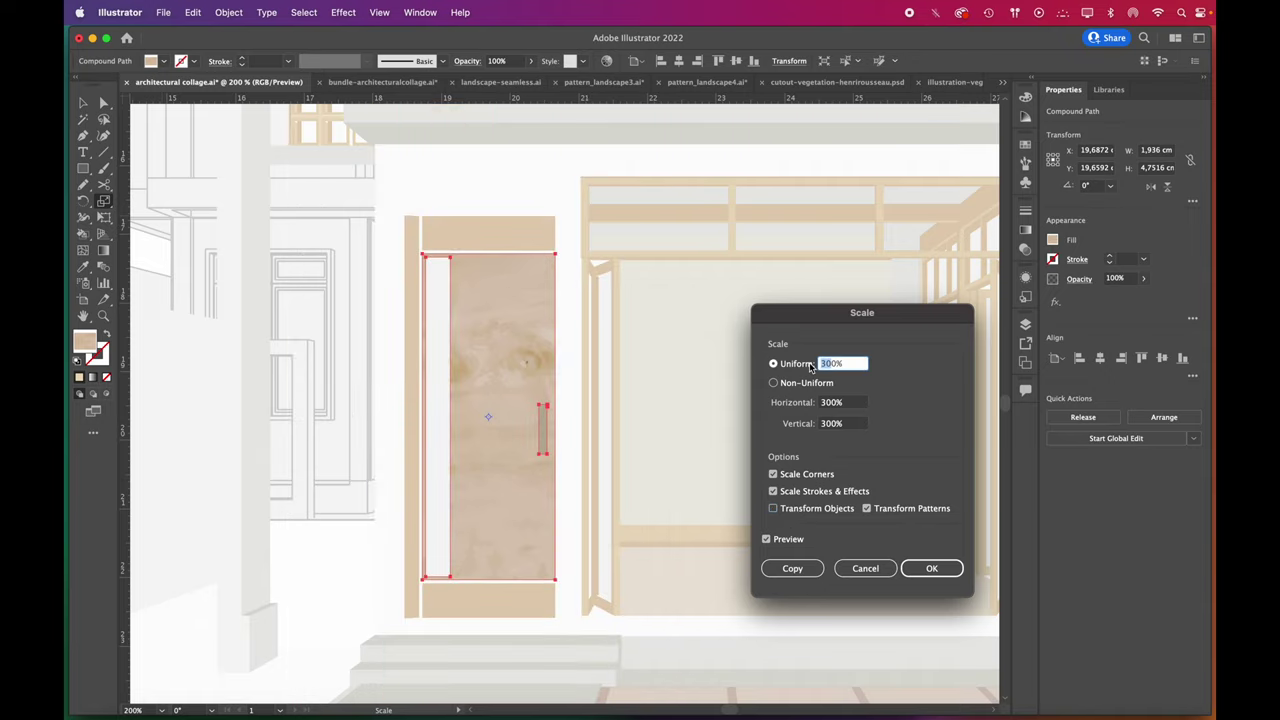
left_click(791, 546)
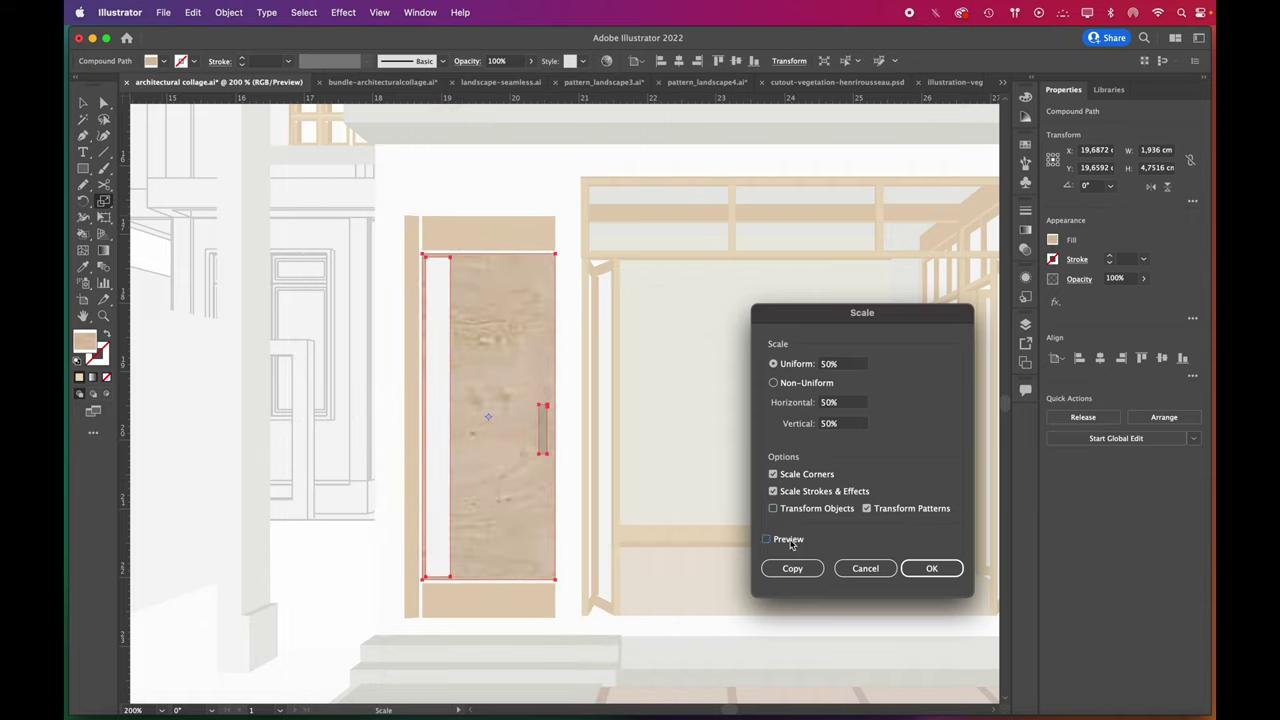
left_click(791, 544)
key("Return")
left_click(1143, 278)
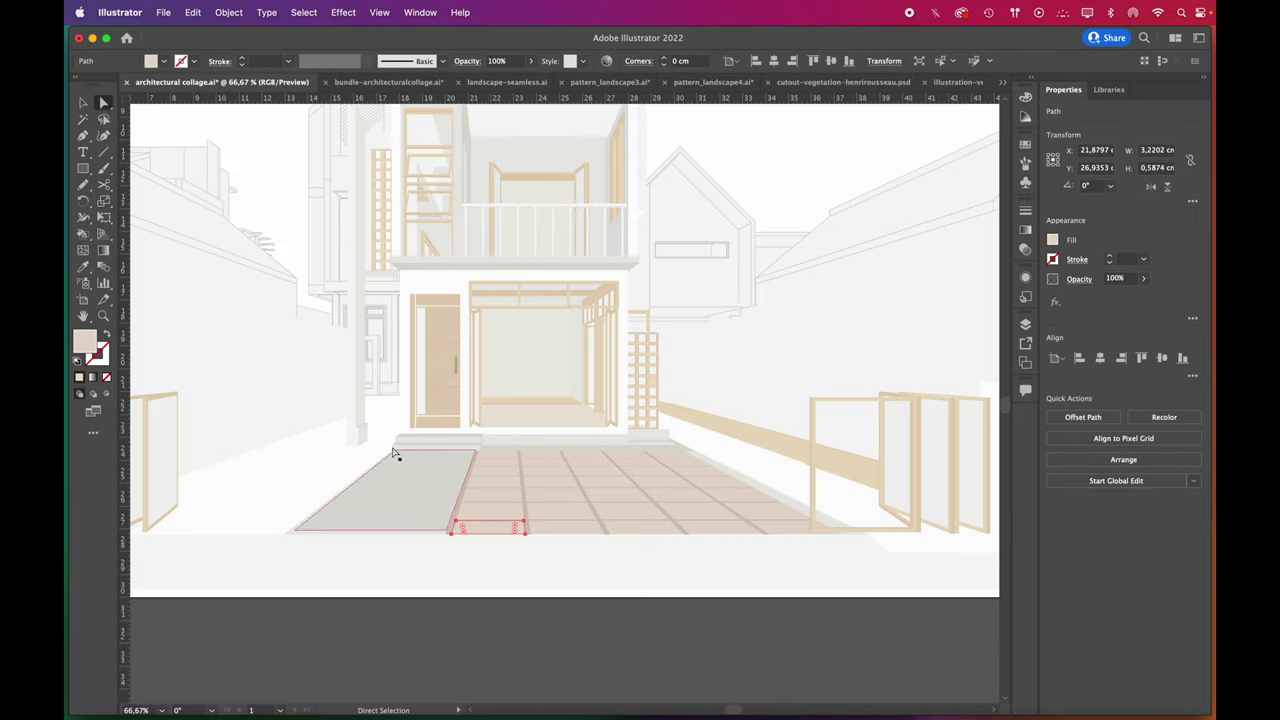
Step: Select all paving slabs with the same fill color and apply the pink stone texture swatch to them with the Eyedropper
left_click(303, 13)
mouse_move(368, 158)
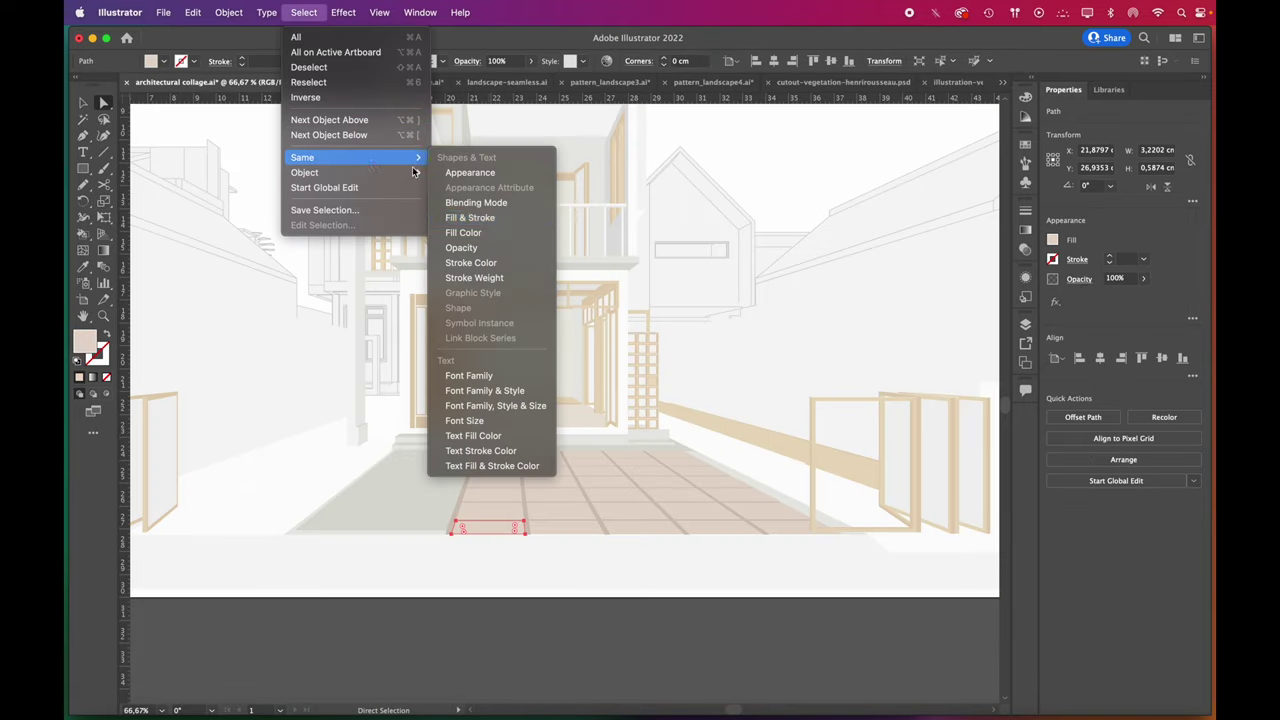
left_click(502, 233)
key("super+minus")
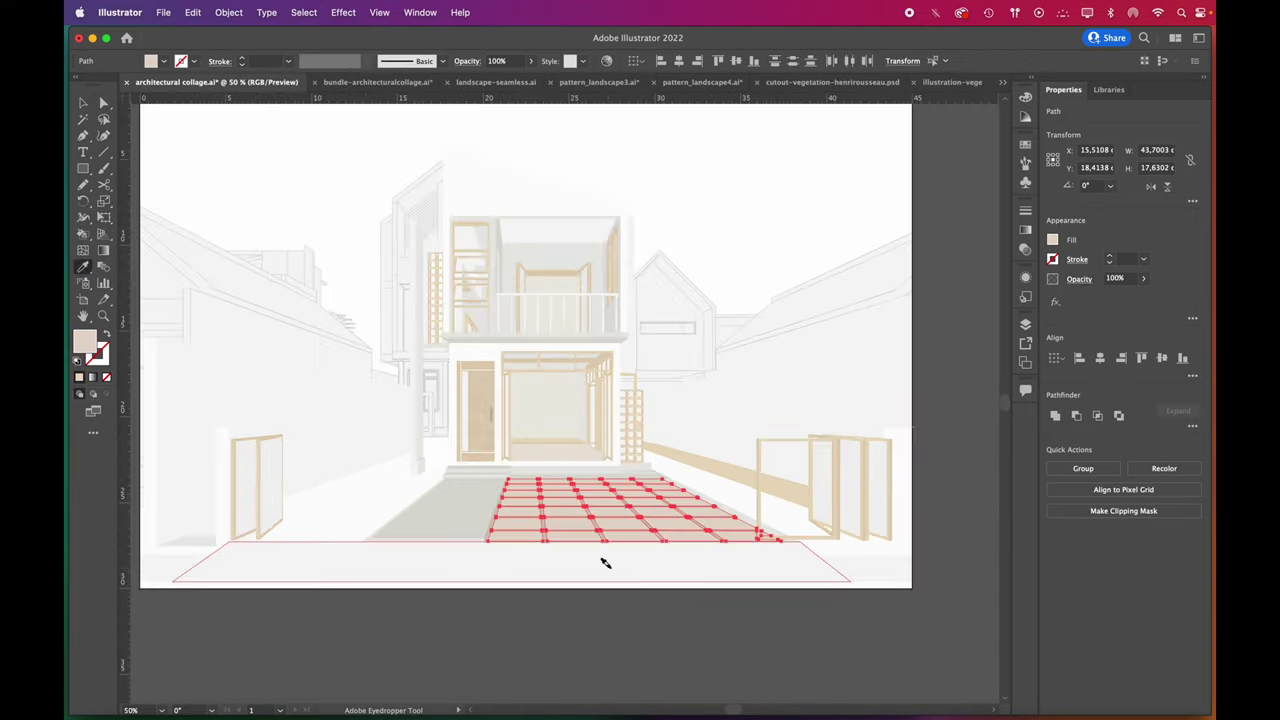
key("super+minus")
key("super+minus")
key("i")
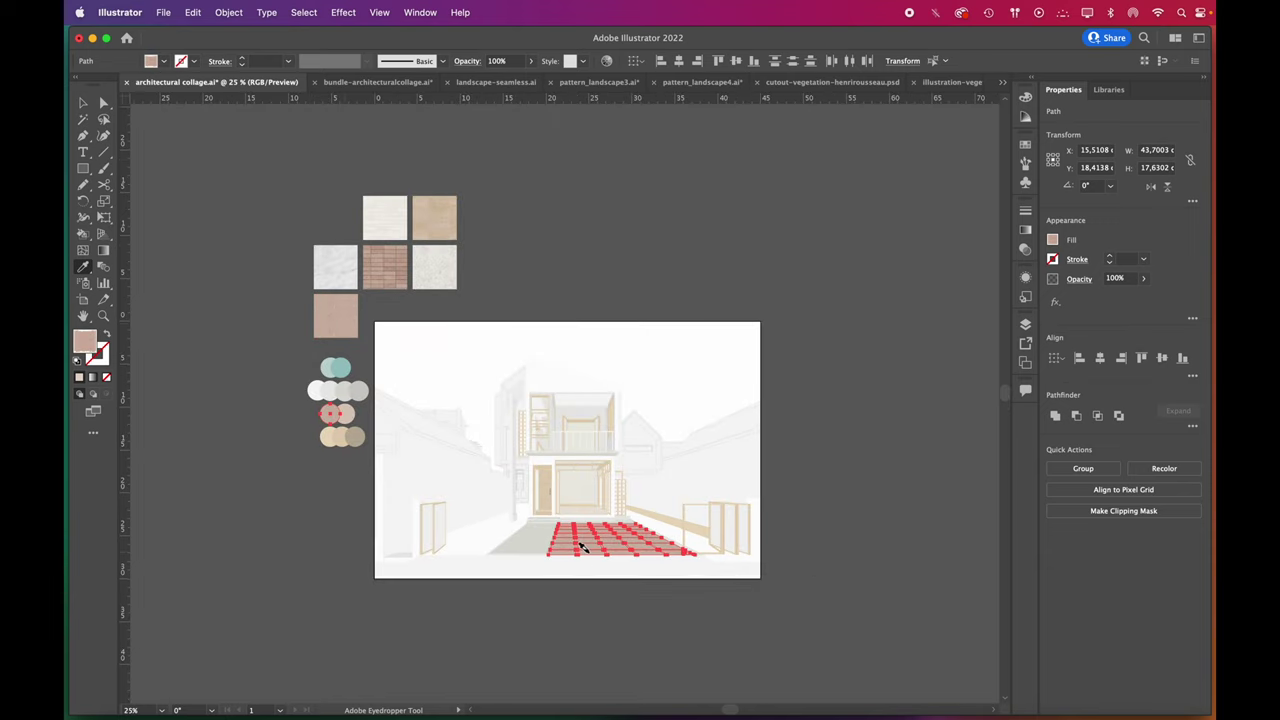
Step: Lower the opacity of the selected pink stone paving slabs
scroll(590, 555, "up", 5)
left_click(1143, 278)
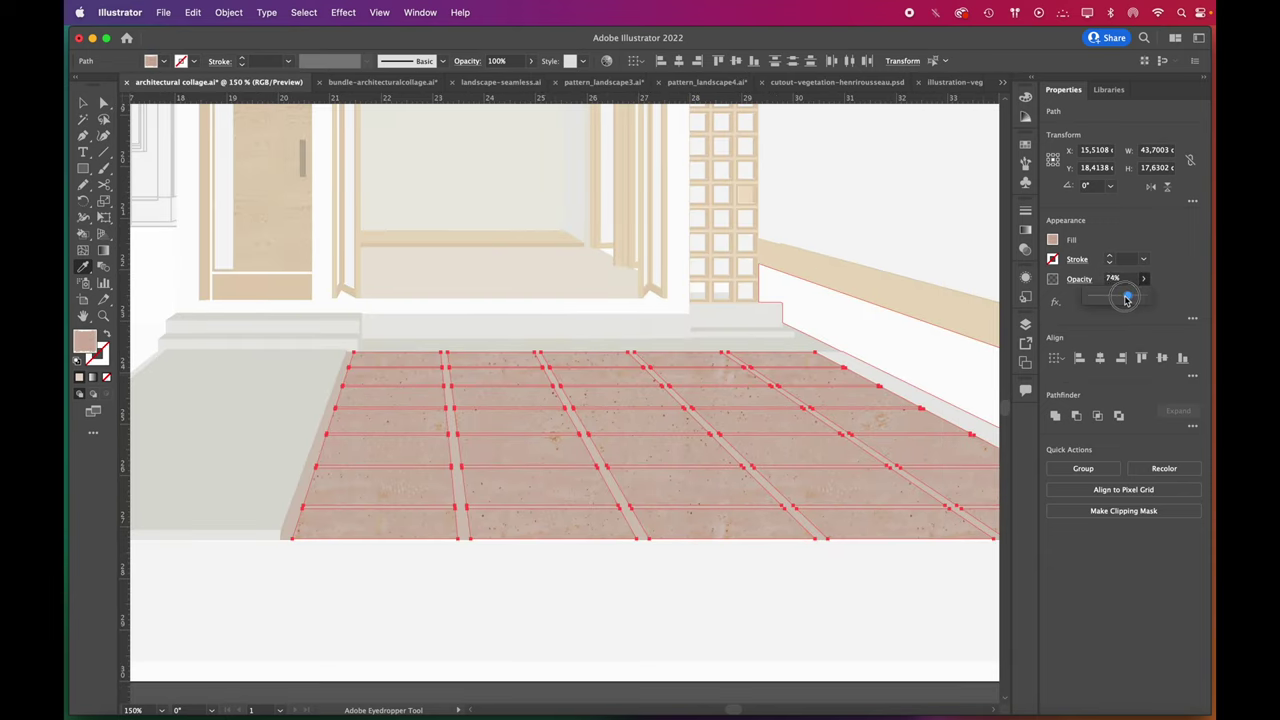
left_click_drag(1127, 298, 1113, 298)
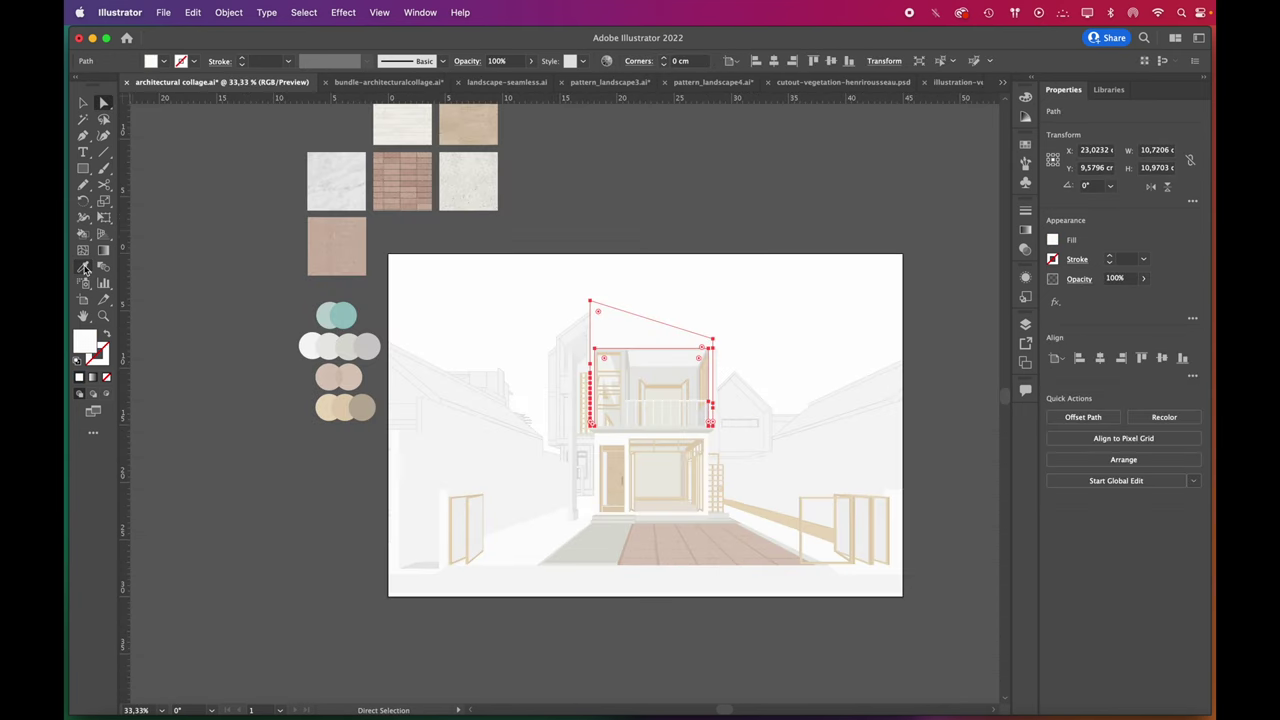
Step: Apply the white wood plank texture to the upper-floor facade with the Eyedropper and set its opacity to 85%
left_click(84, 267)
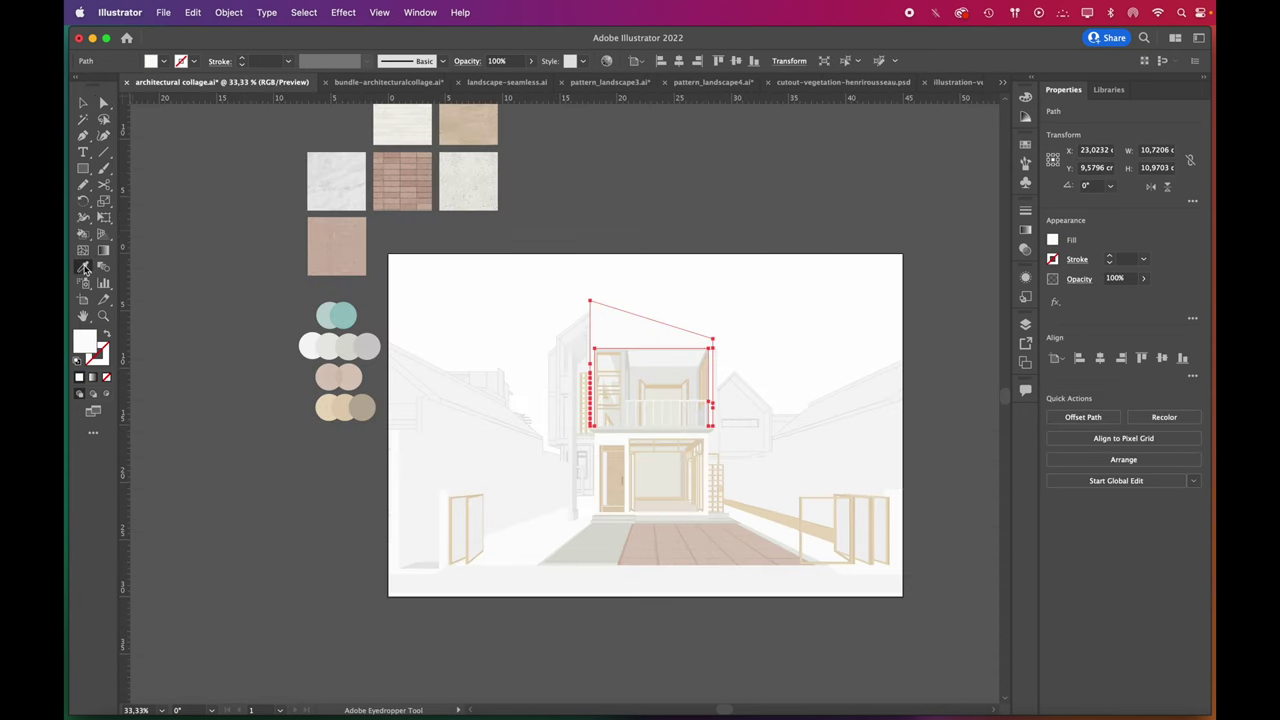
left_click(494, 198)
key("super+plus")
key("super+plus")
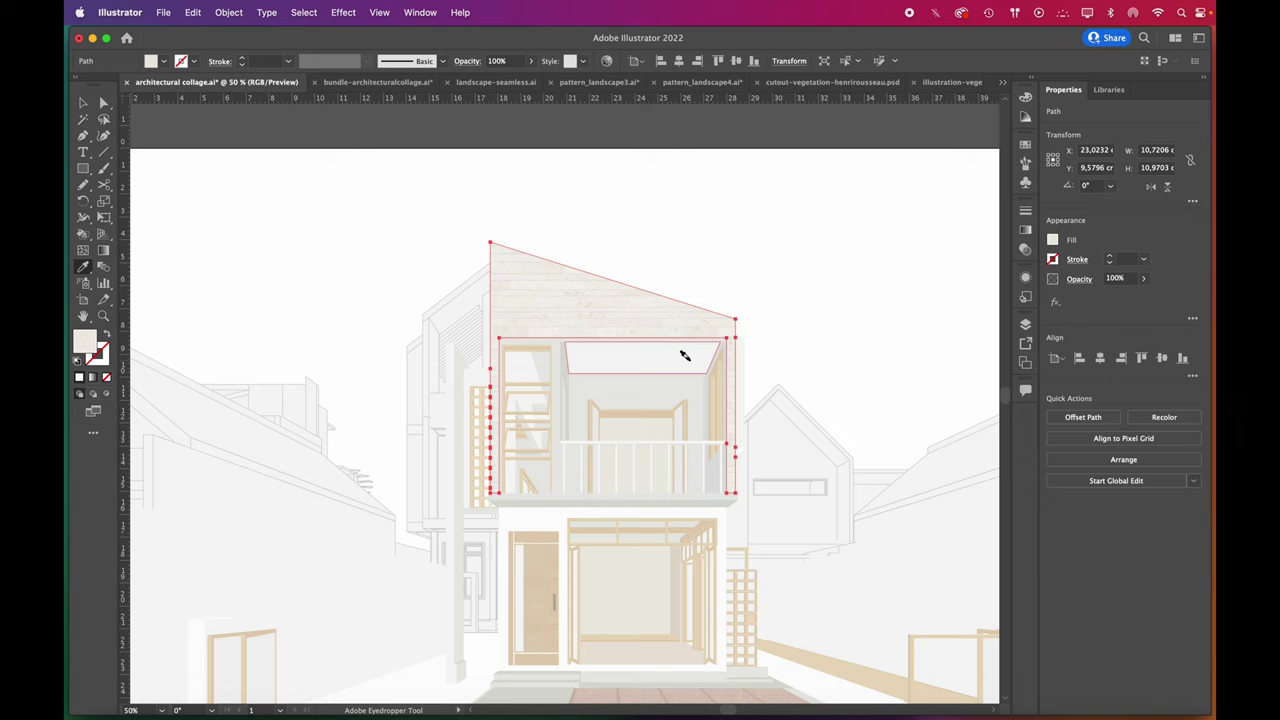
left_click(1143, 278)
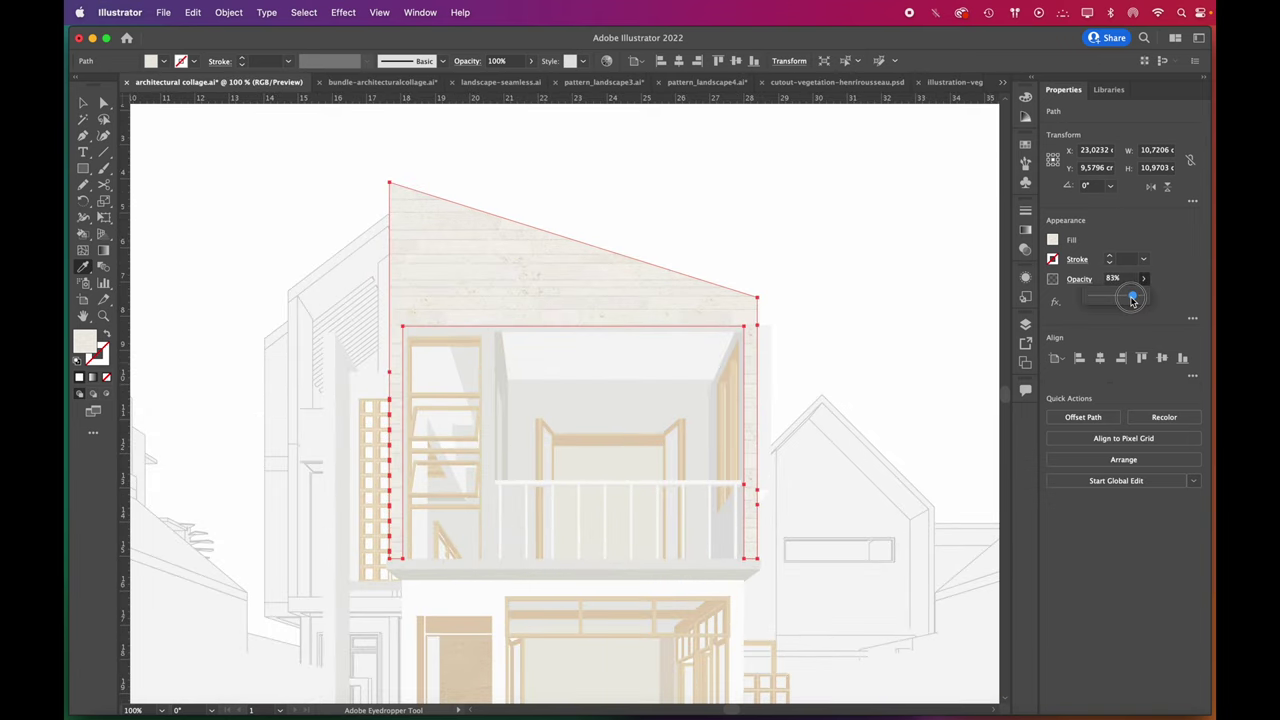
left_click_drag(1132, 298, 1131, 298)
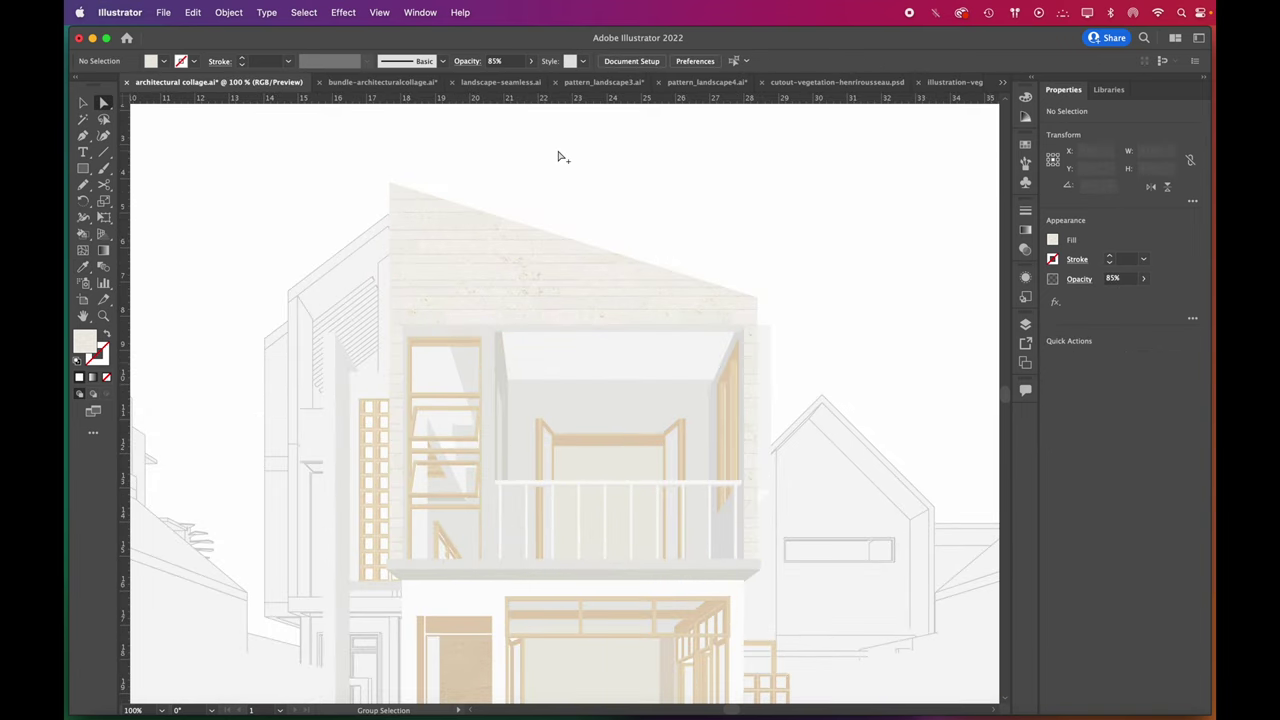
Step: Apply the white marble texture swatch to the ground-floor facade around the front door with the Eyedropper
scroll(560, 157, "down", 4)
left_click(545, 383)
left_click(83, 267)
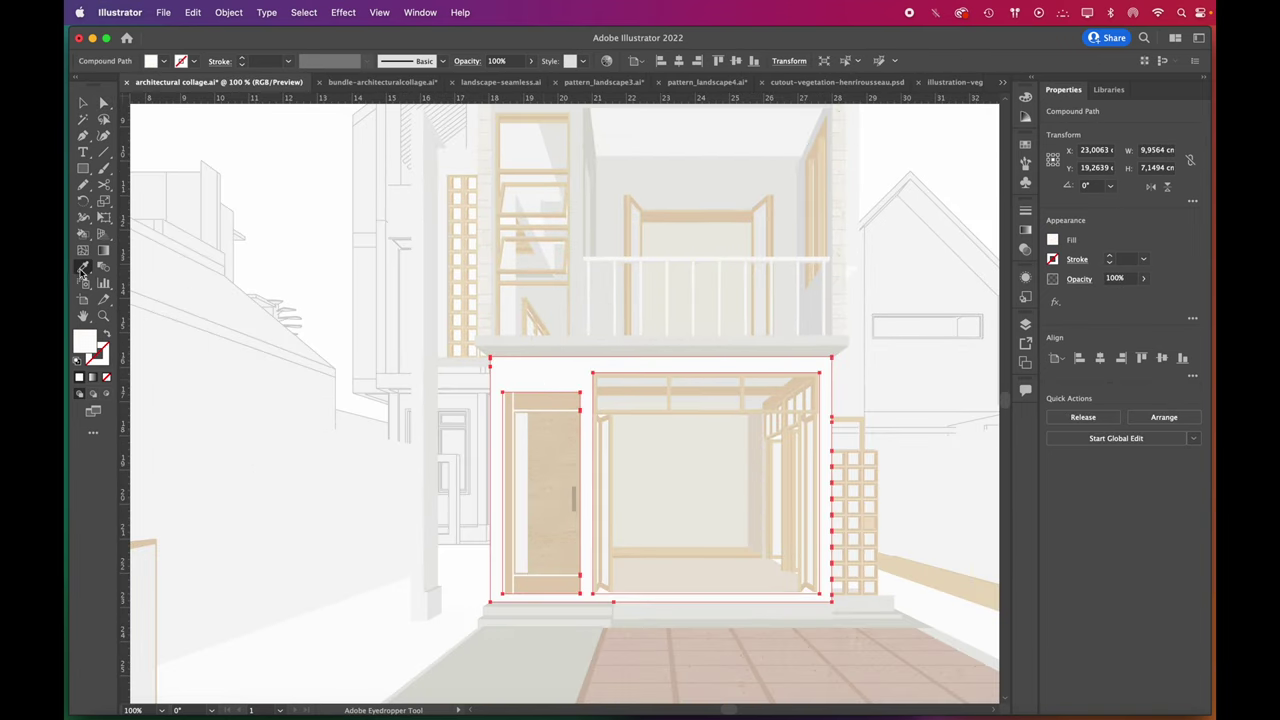
key("super+minus")
key("super+minus")
scroll(729, 522, "up", 3)
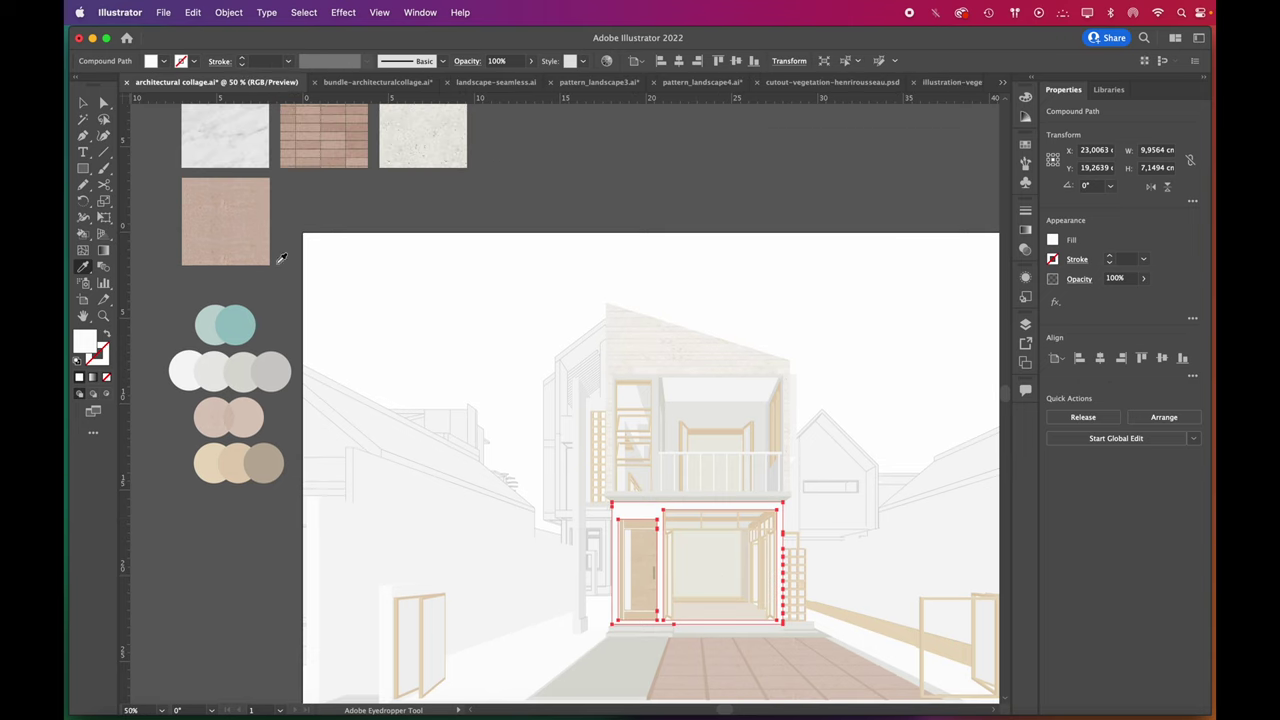
left_click(241, 145)
Step: Scale only the marble pattern on the ground-floor facade uniformly to 30%, with Transform Objects off
key("super+plus")
key("super+plus")
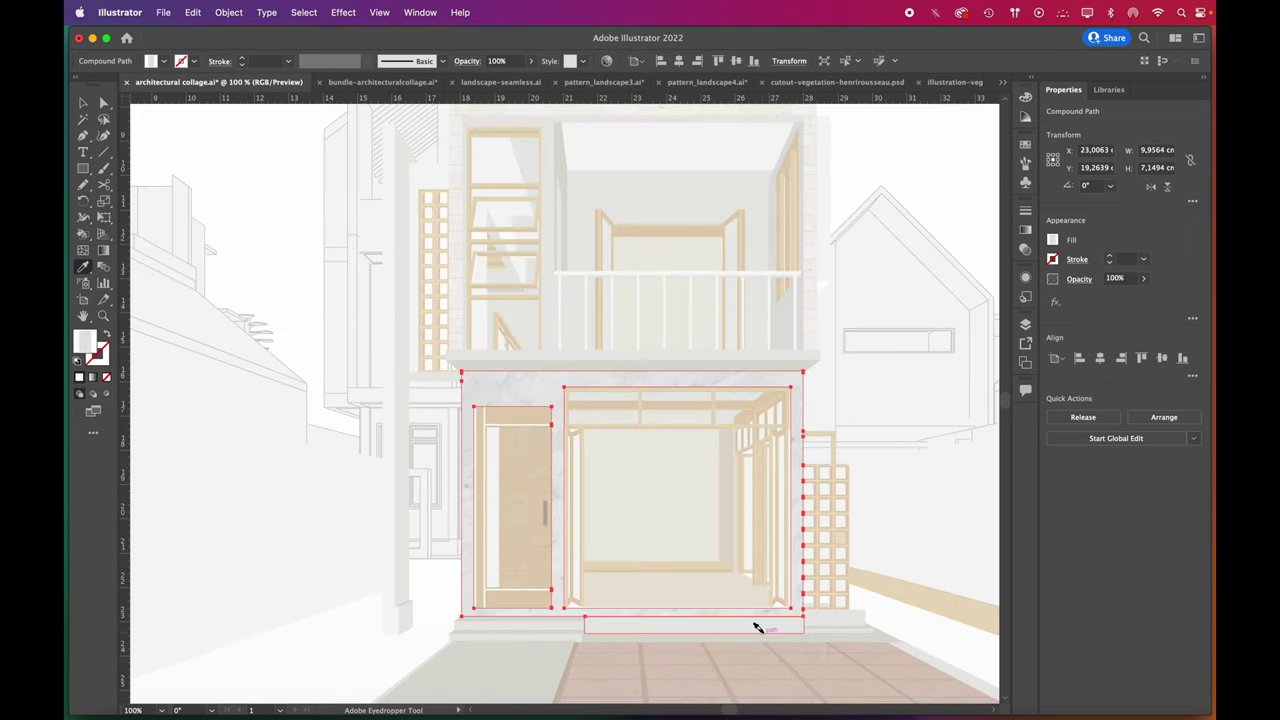
key("super+plus")
double_click(105, 200)
left_click(800, 508)
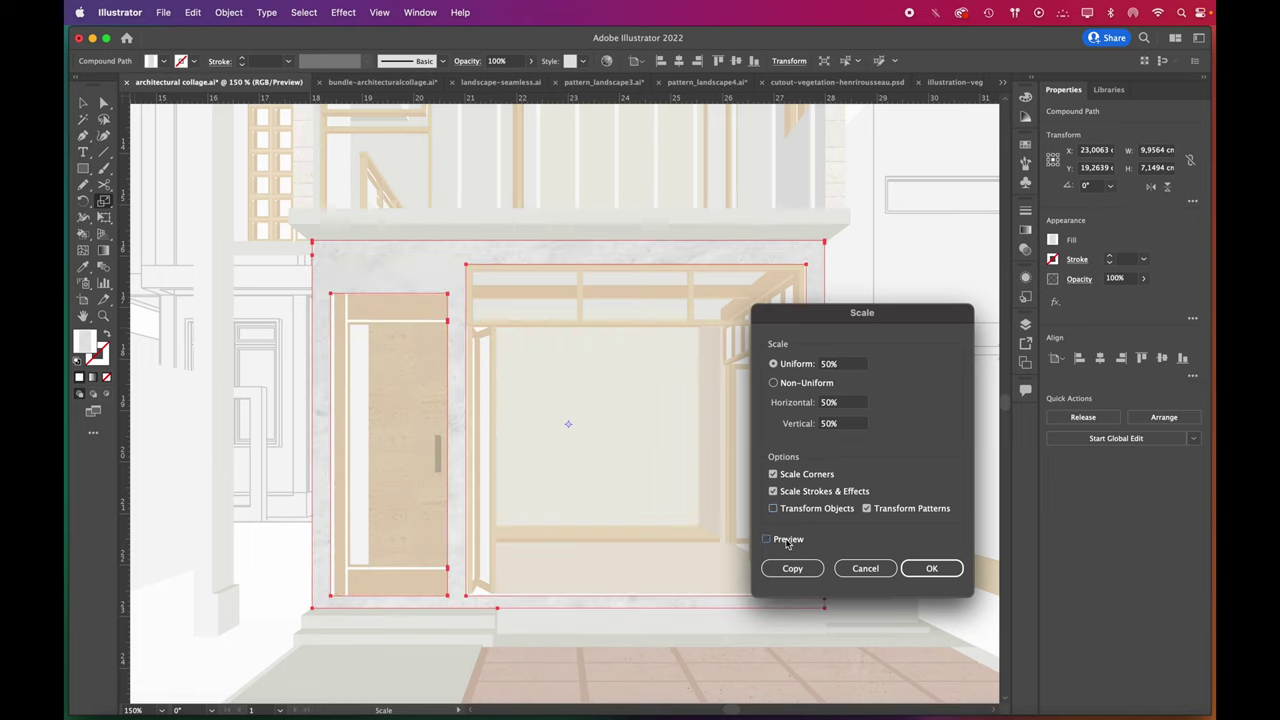
left_click(820, 364)
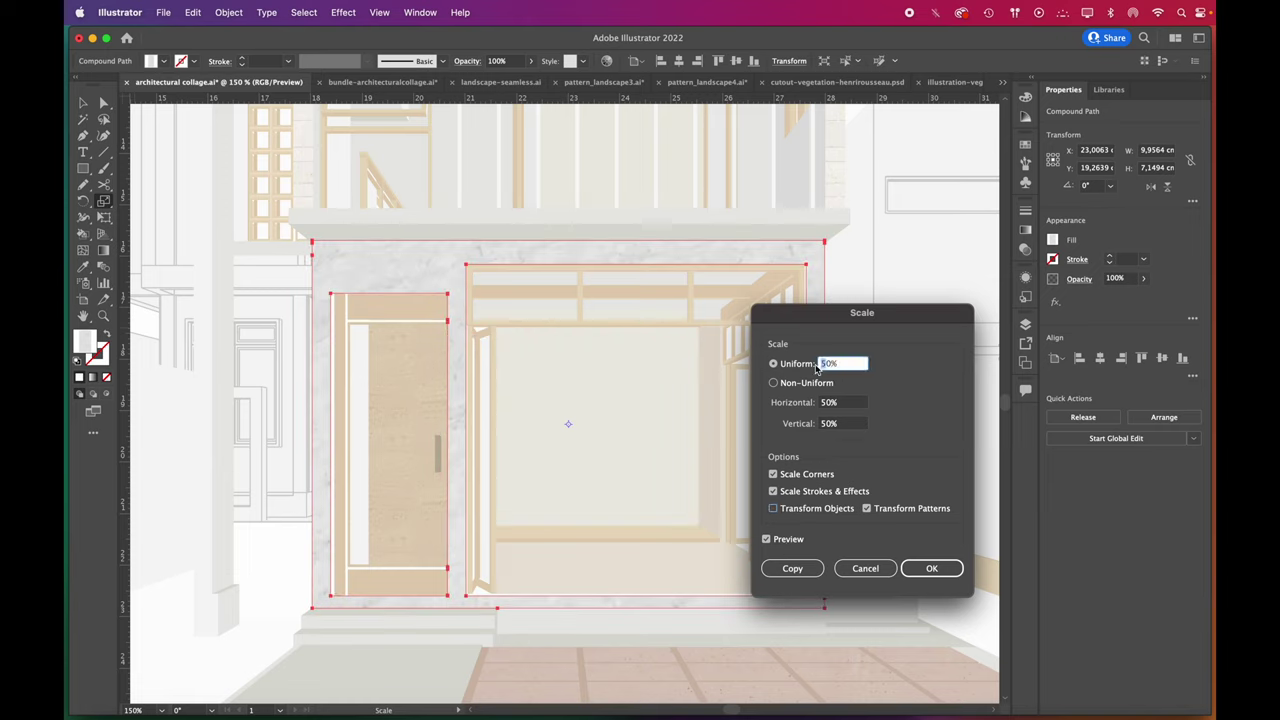
left_click(791, 539)
left_click(794, 539)
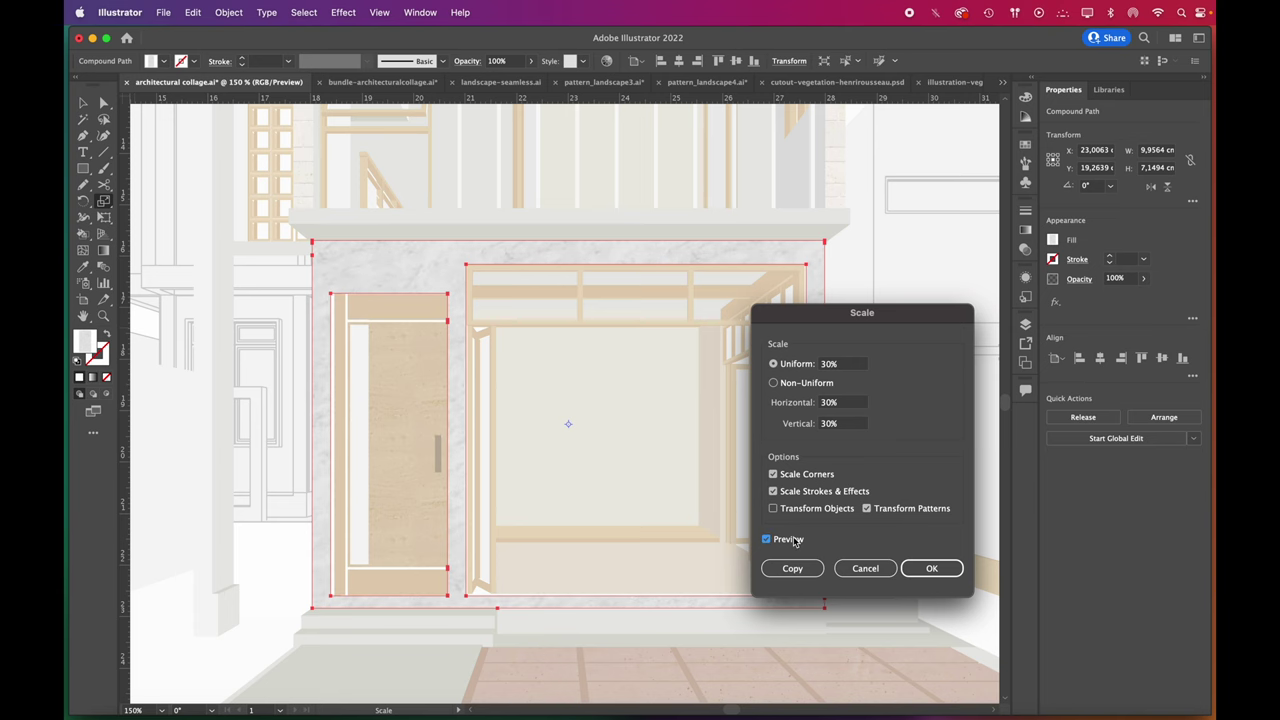
left_click(951, 569)
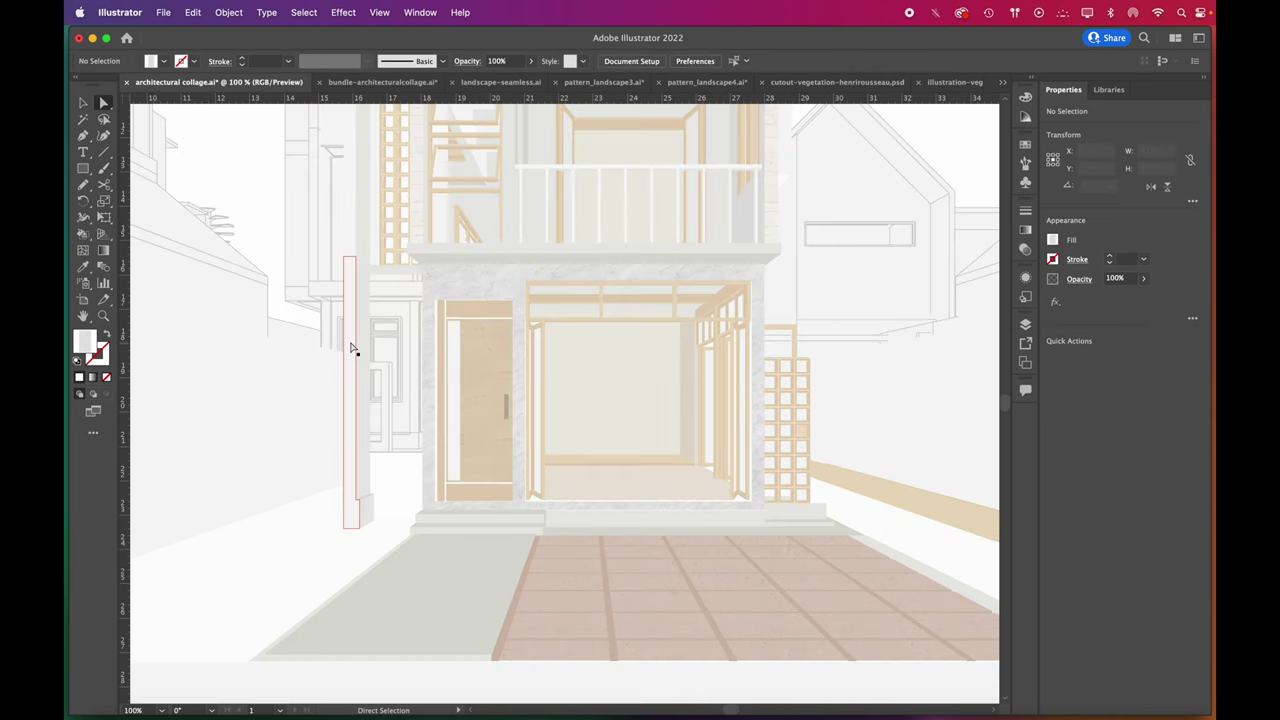
Step: Apply the brick texture at 40% opacity to the tall column's front face, and sample it onto the side faces with the Eyedropper
left_click(352, 349)
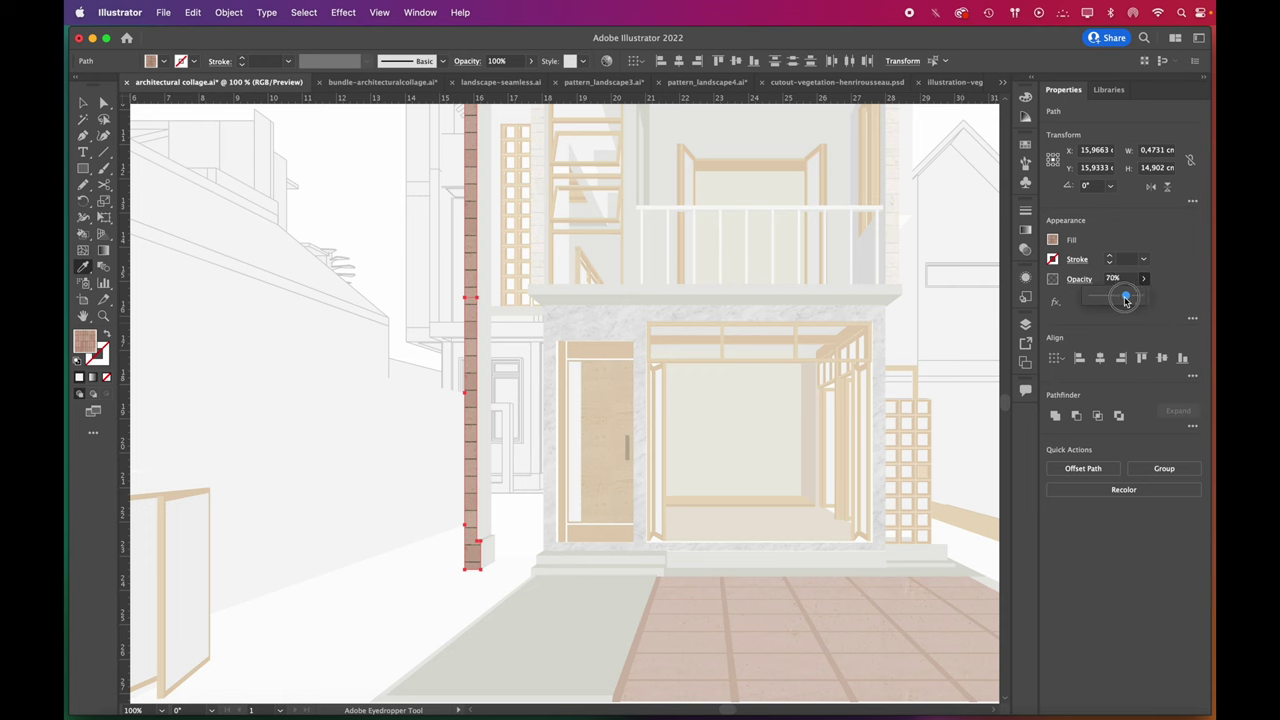
left_click_drag(1125, 301, 1111, 298)
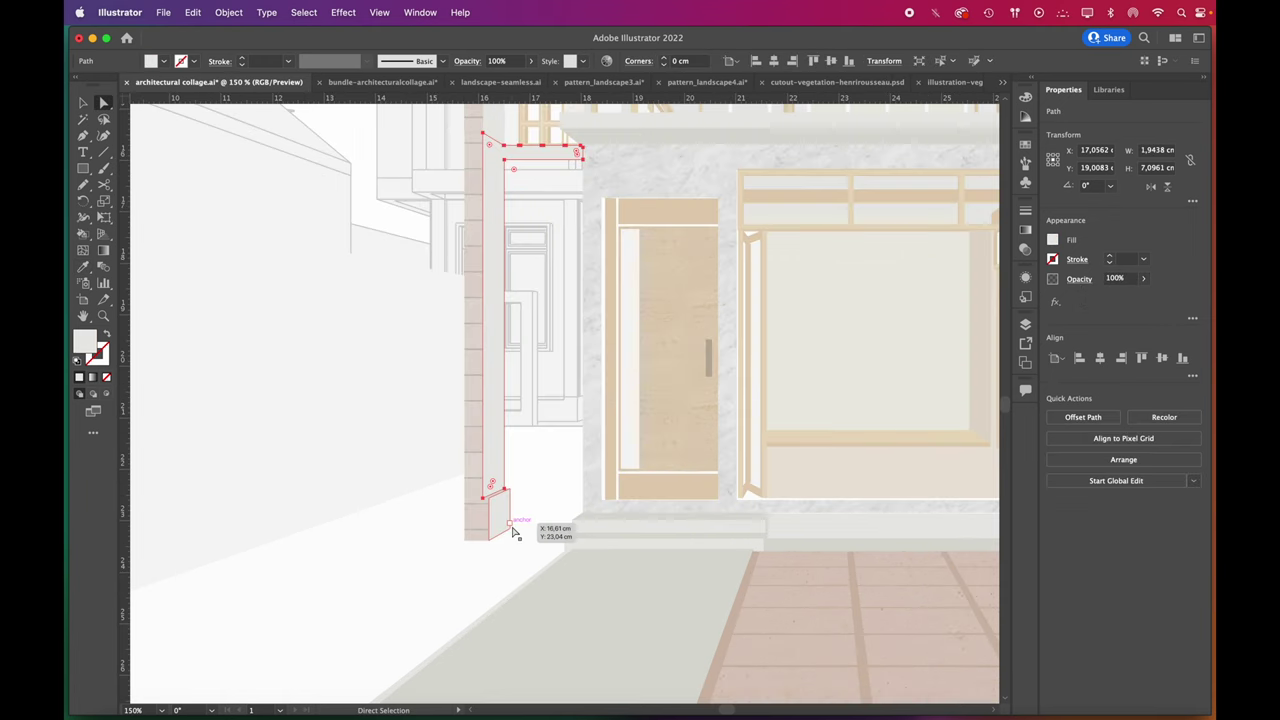
left_click(505, 523, "shift")
left_click(505, 523, "shift")
scroll(505, 520, "up", 5)
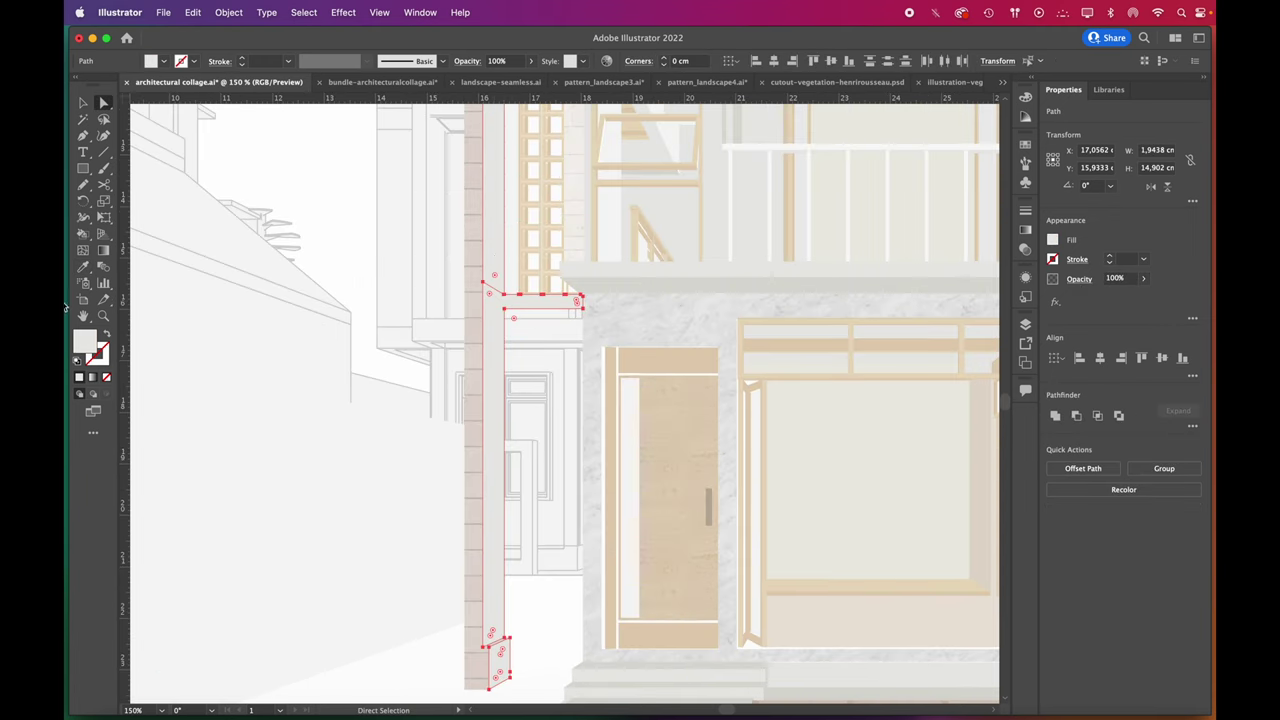
left_click(83, 267)
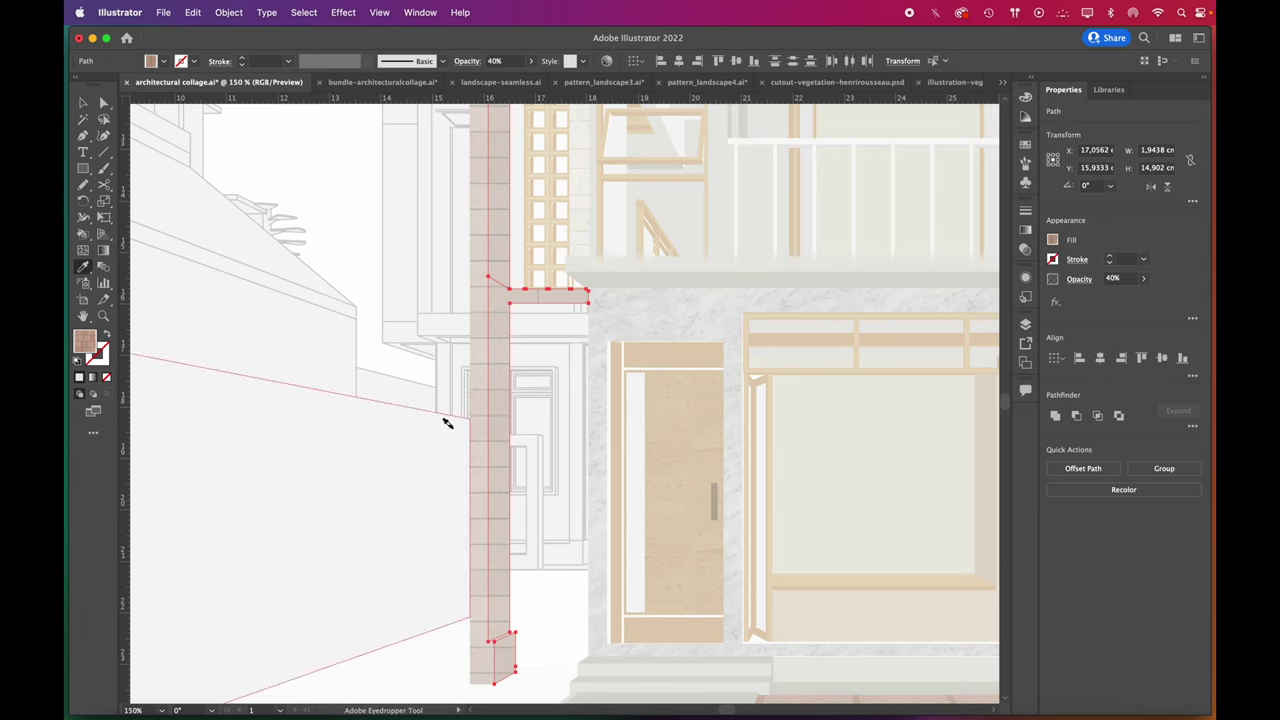
Step: Set the brick column's opacity to 50% and rotate only the pattern on its side face by 188°, with Transform Objects off
key("v")
right_click(502, 350)
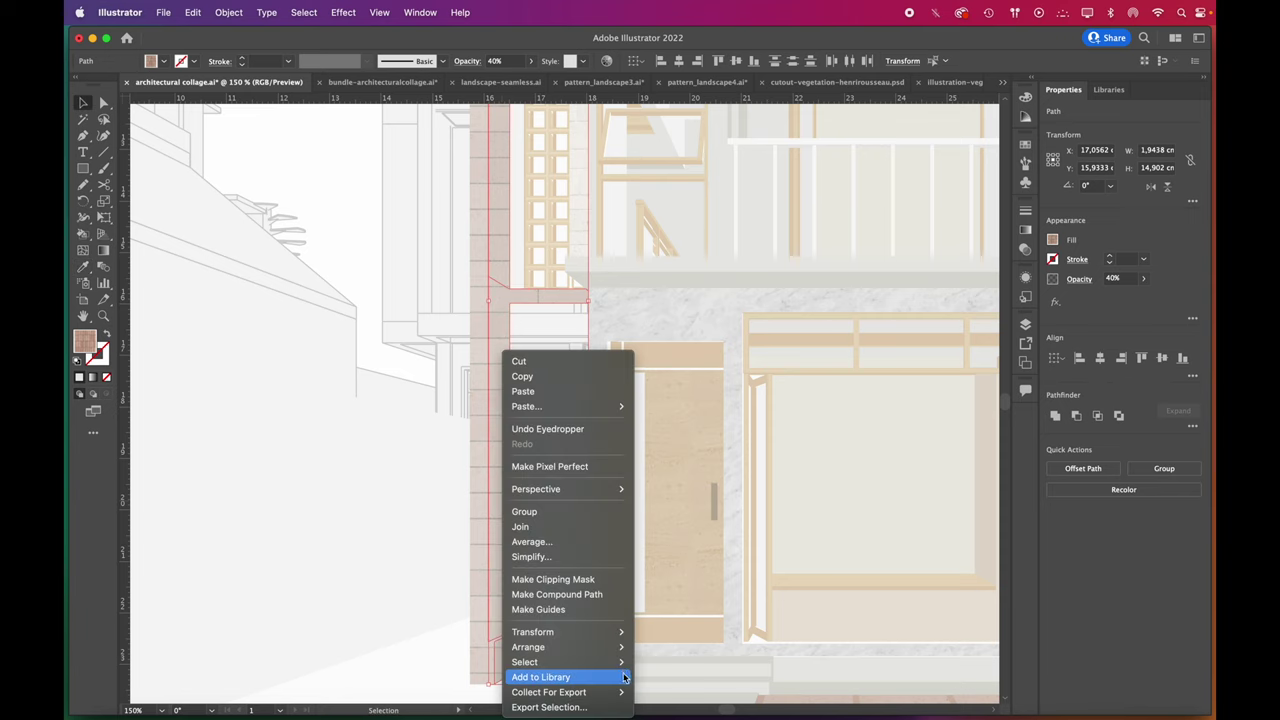
mouse_move(610, 632)
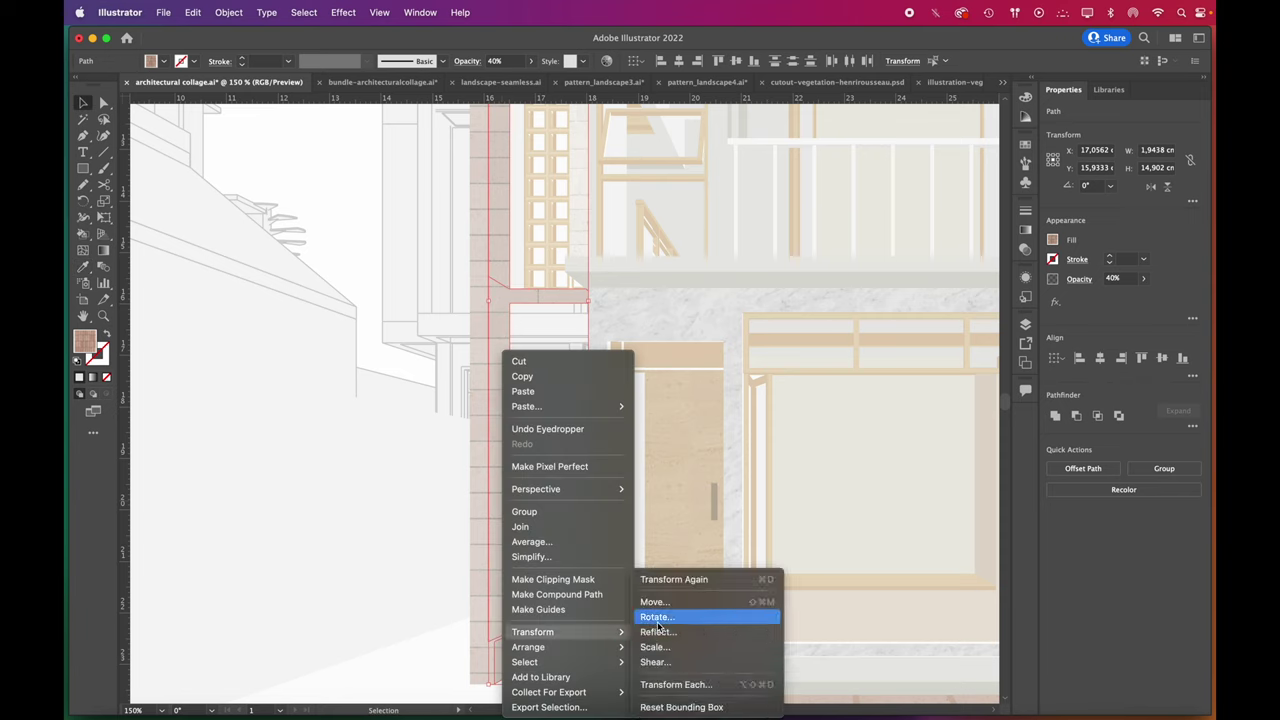
left_click(657, 617)
left_click(687, 450)
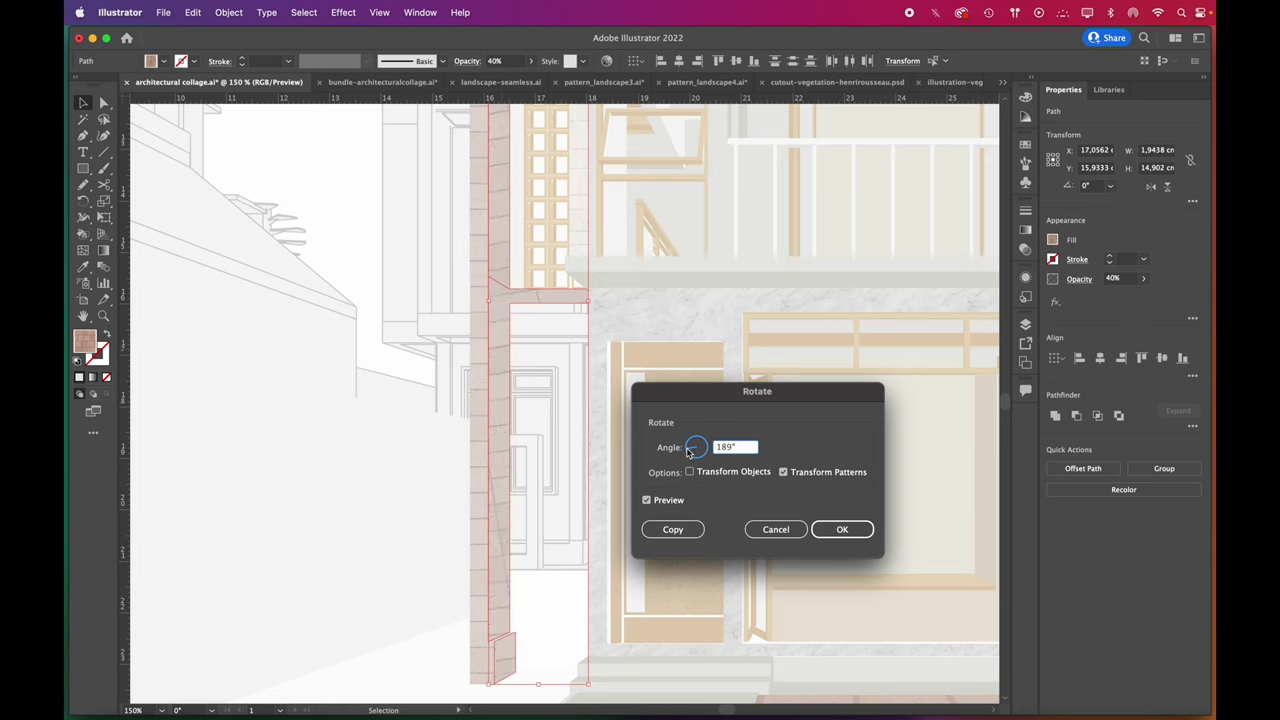
left_click_drag(687, 450, 688, 449)
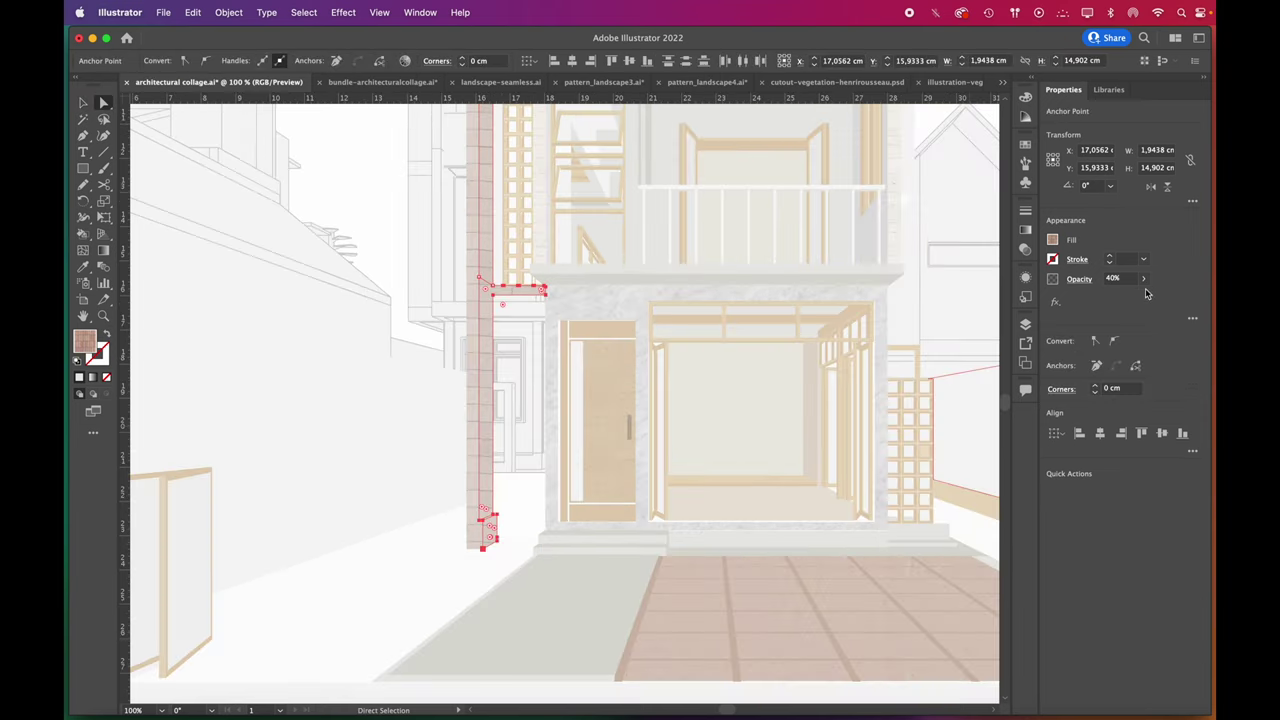
left_click(1143, 279)
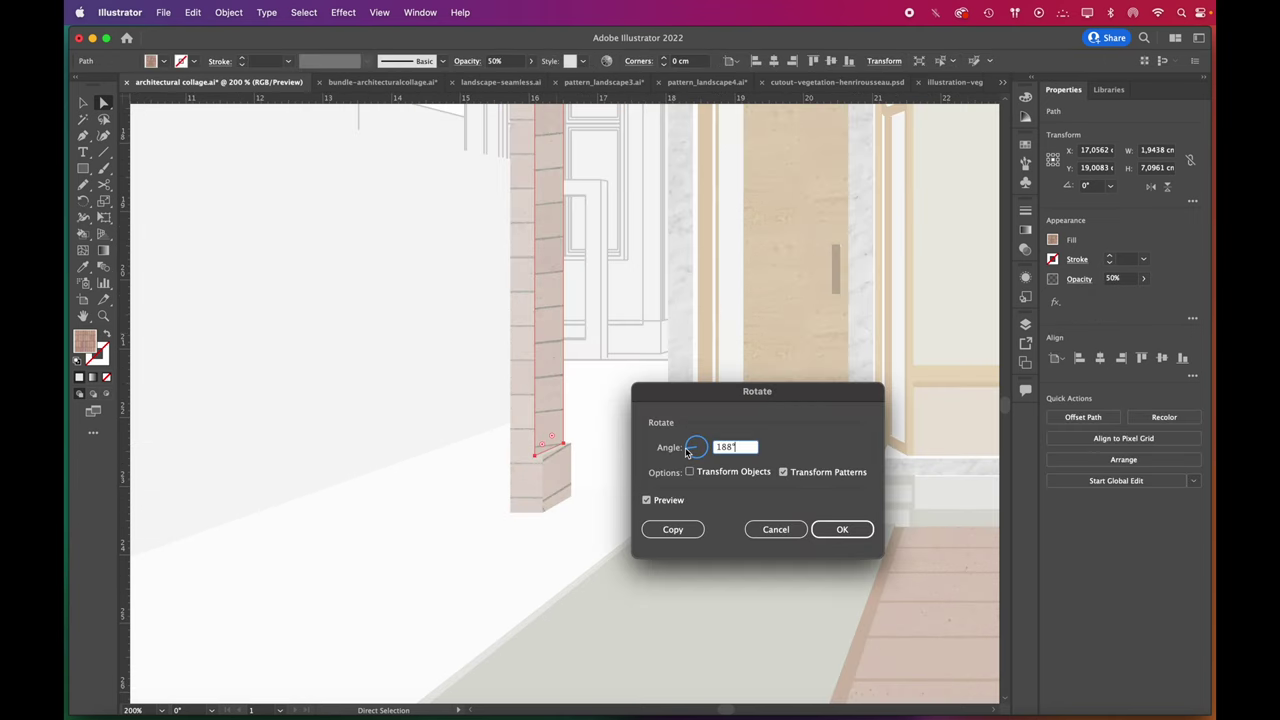
left_click(845, 529)
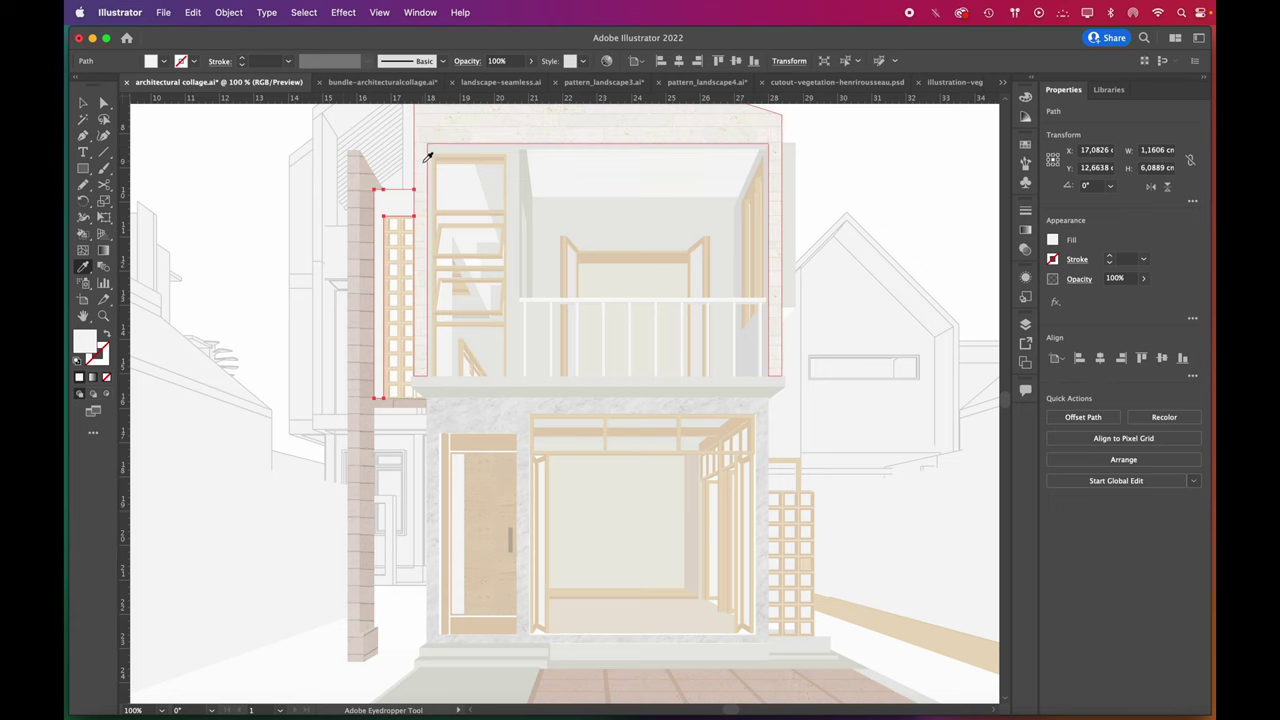
Step: Apply the white wood plank texture to the wall around the upper lattice window, and the speckled stone texture to the strip beside the pink slabs
left_click(423, 161)
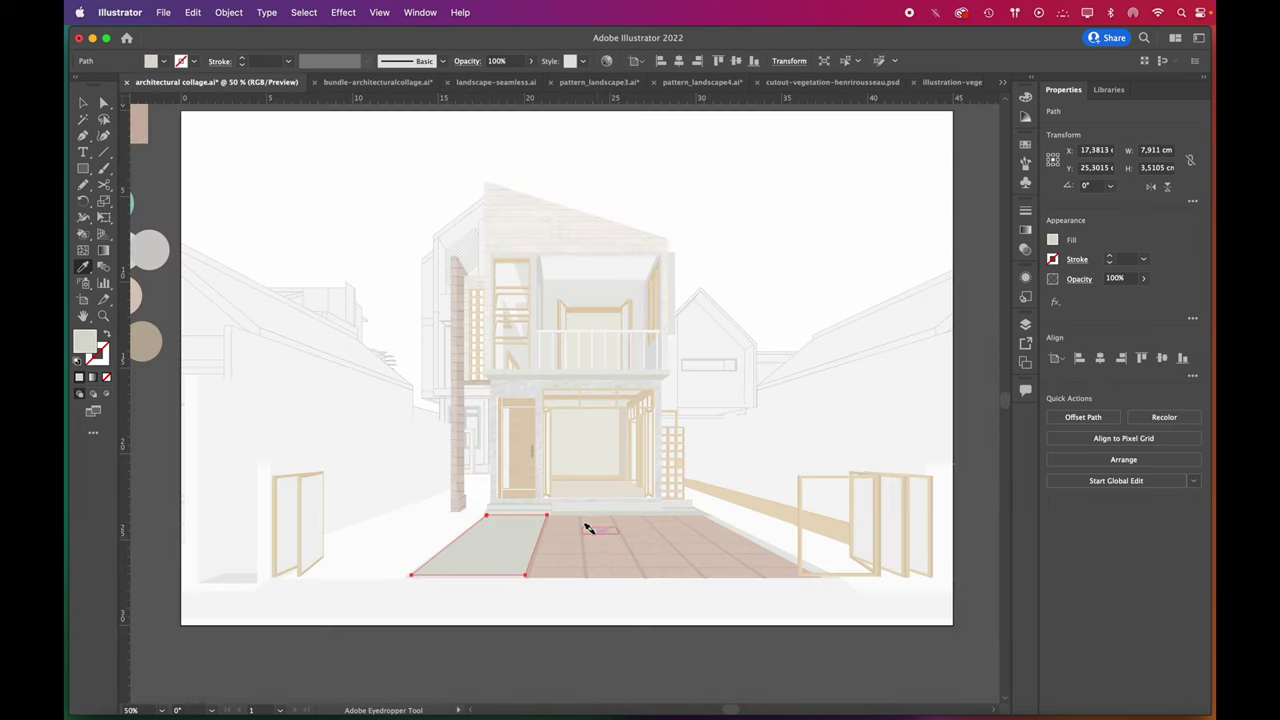
scroll(594, 531, "down", 1)
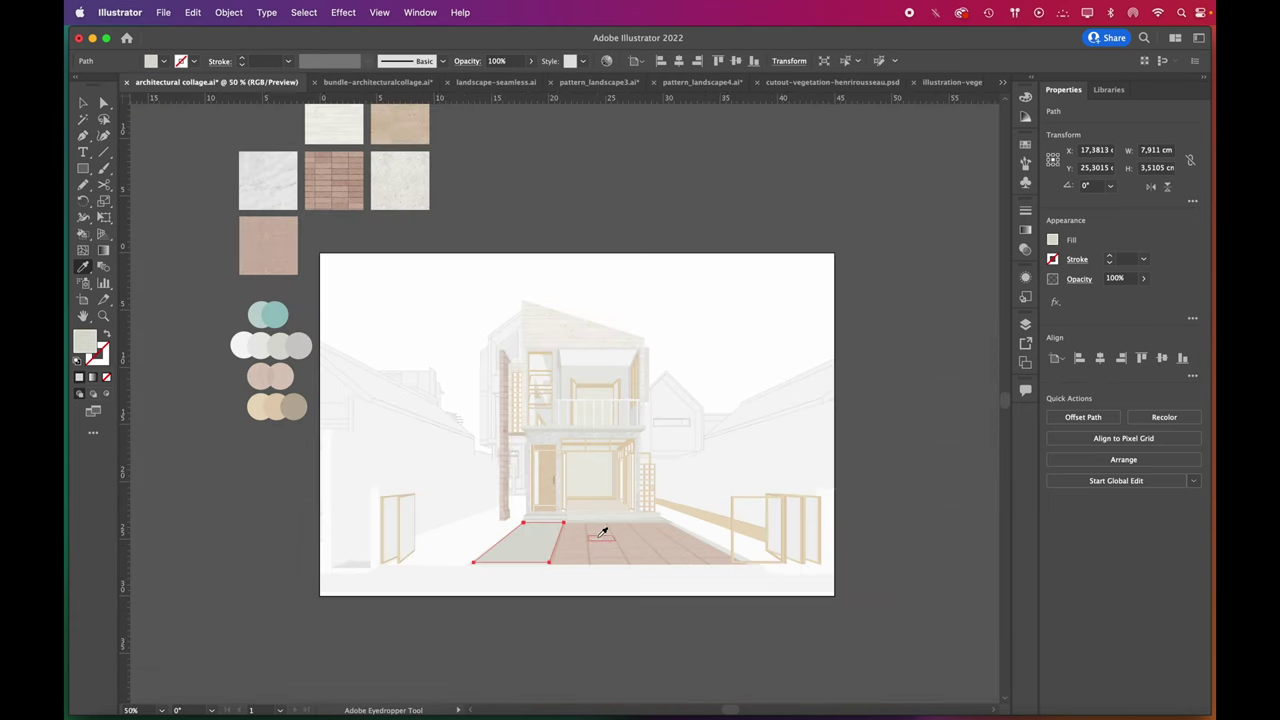
left_click(400, 180)
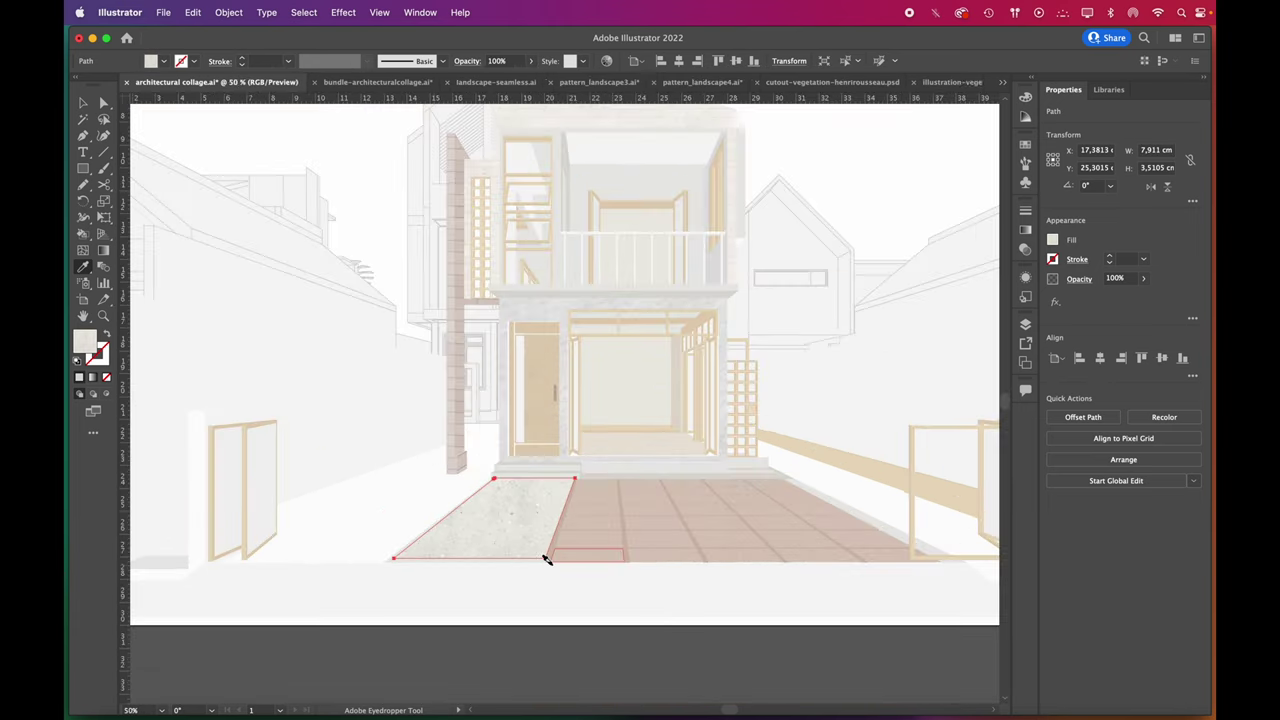
Step: Scale only the speckled stone pattern on the paved strip uniformly to 70%, with Transform Objects off
key("super+plus")
key("super+plus")
double_click(104, 203)
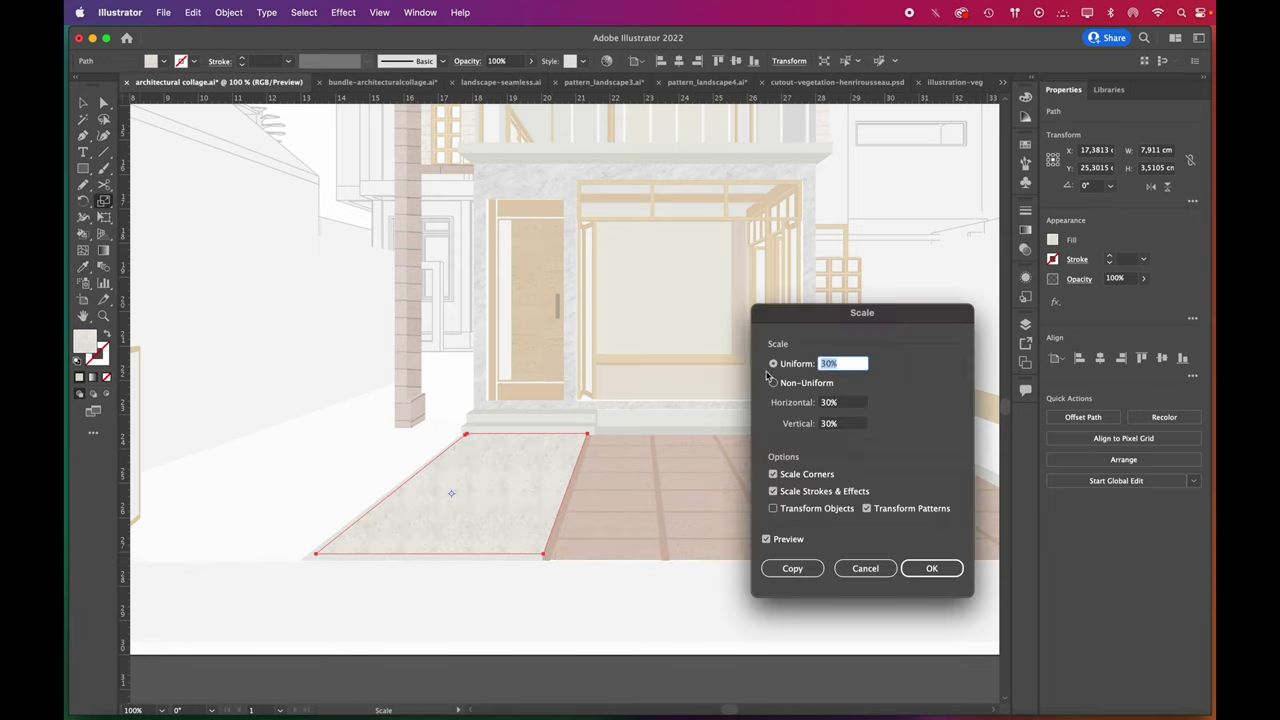
left_click(791, 539)
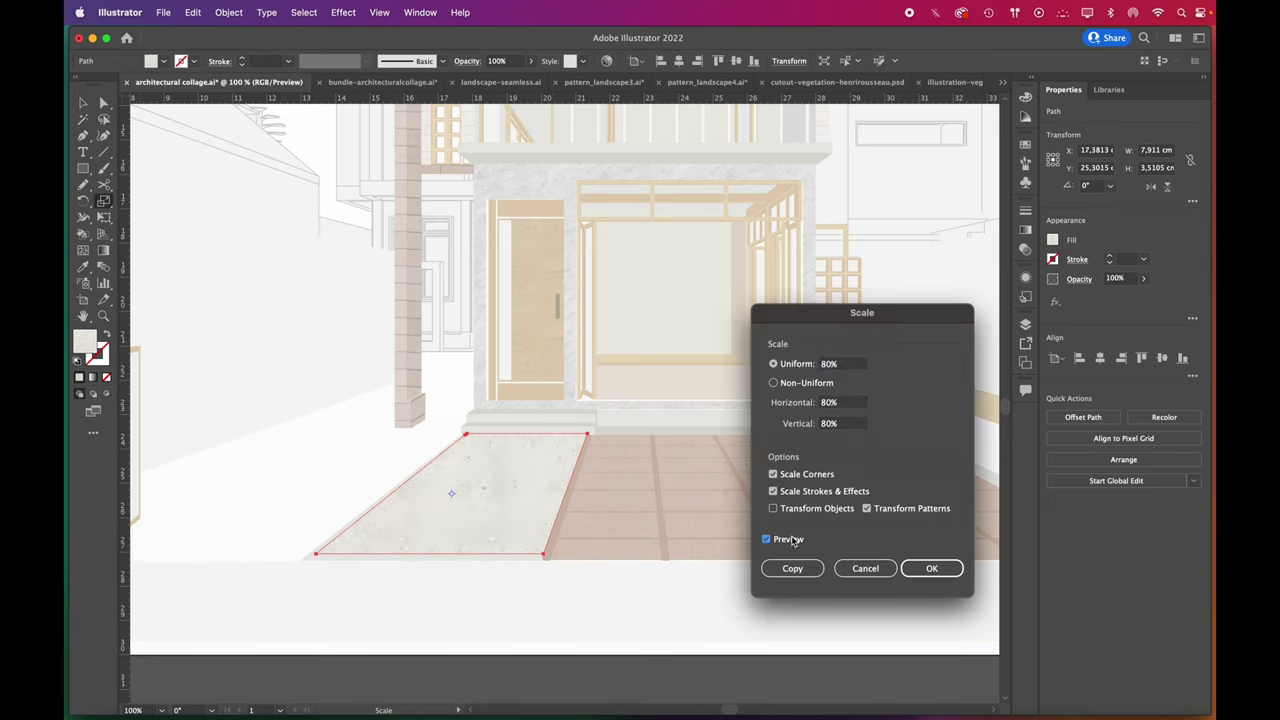
left_click_drag(827, 364, 819, 365)
type("7")
left_click(936, 574)
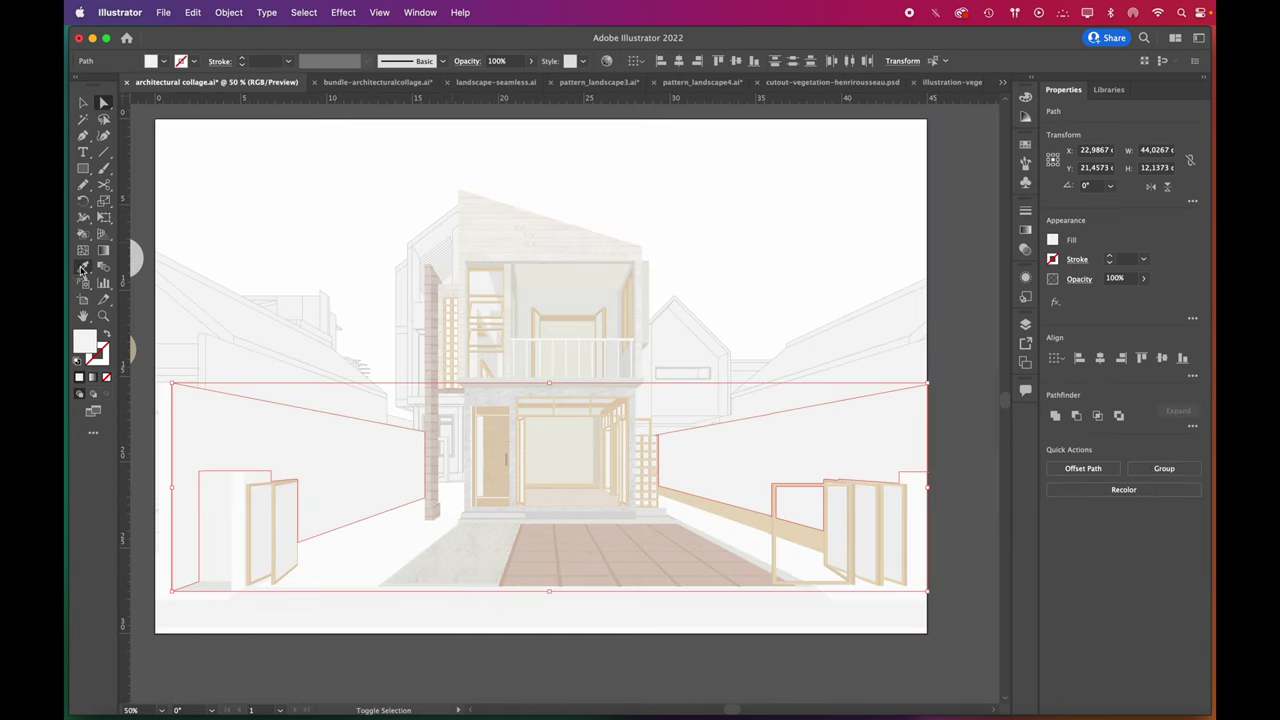
Step: Apply the rough stucco texture swatch to both boundary walls with the Eyedropper and set their opacity to 40%
key("super+plus")
key("super+plus")
key("super+minus")
key("super+minus")
key("super+minus")
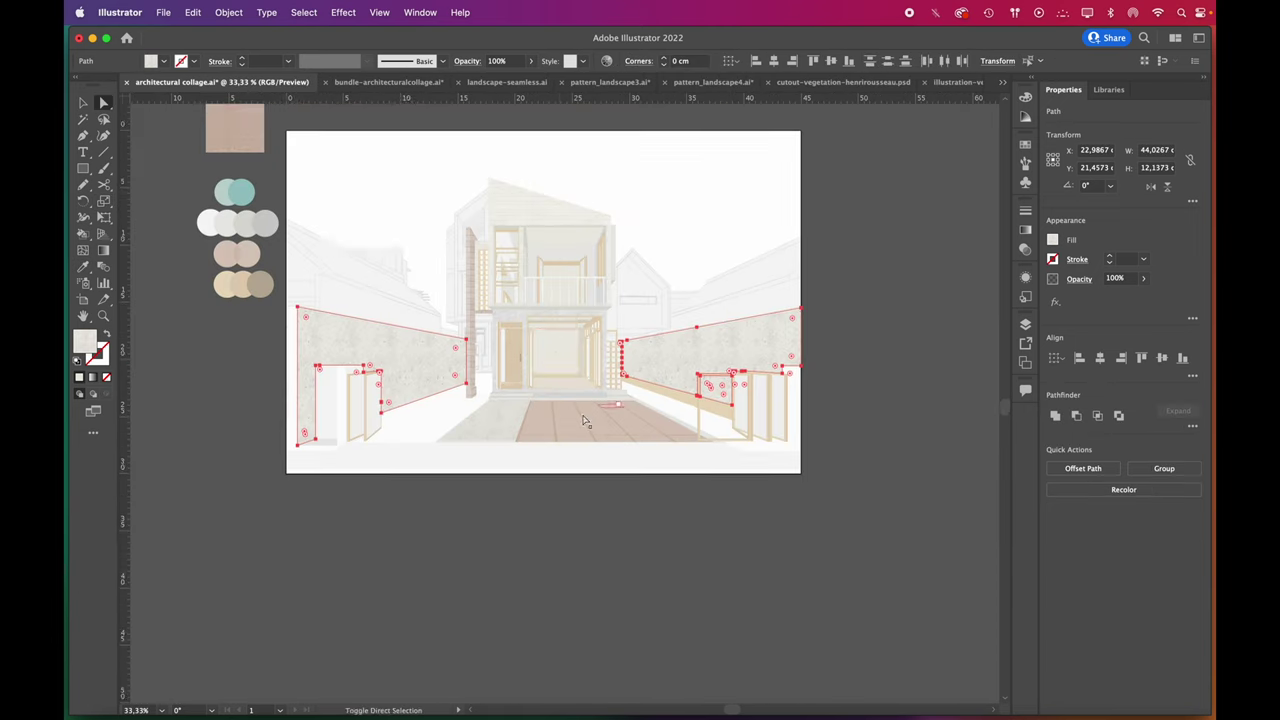
scroll(585, 420, "up", 3)
left_click(83, 266)
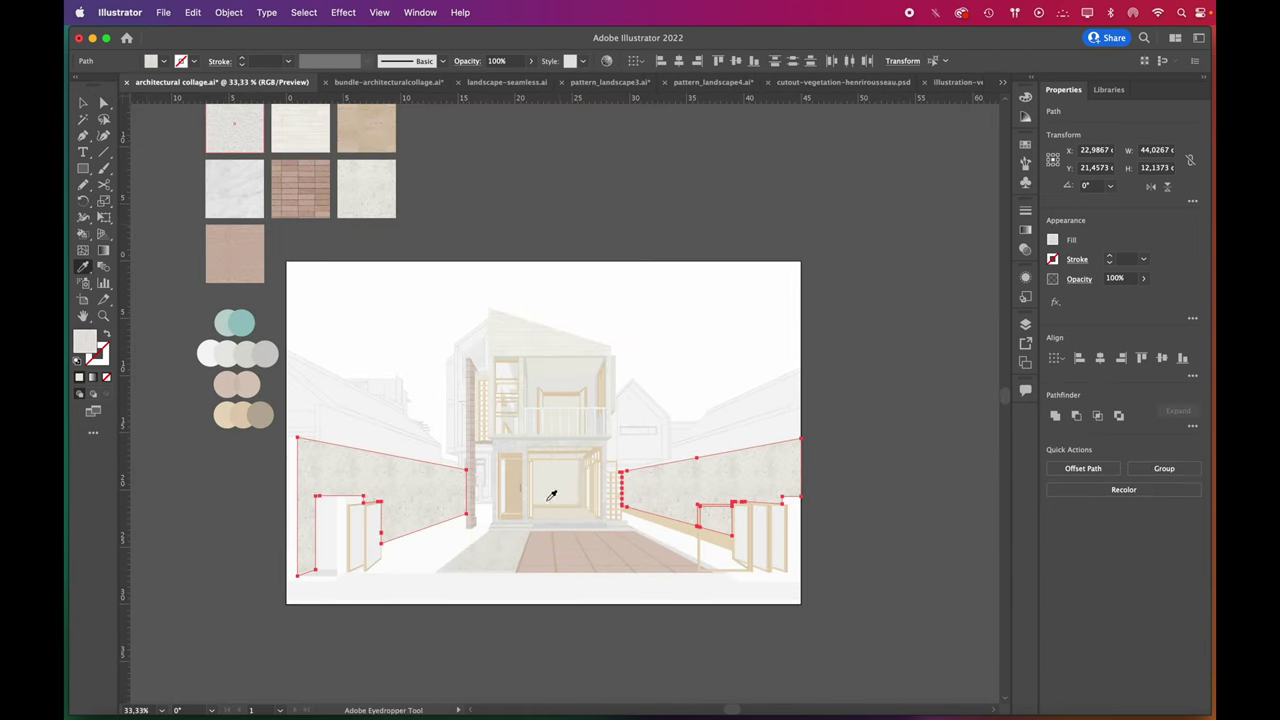
left_click_drag(1140, 298, 1115, 300)
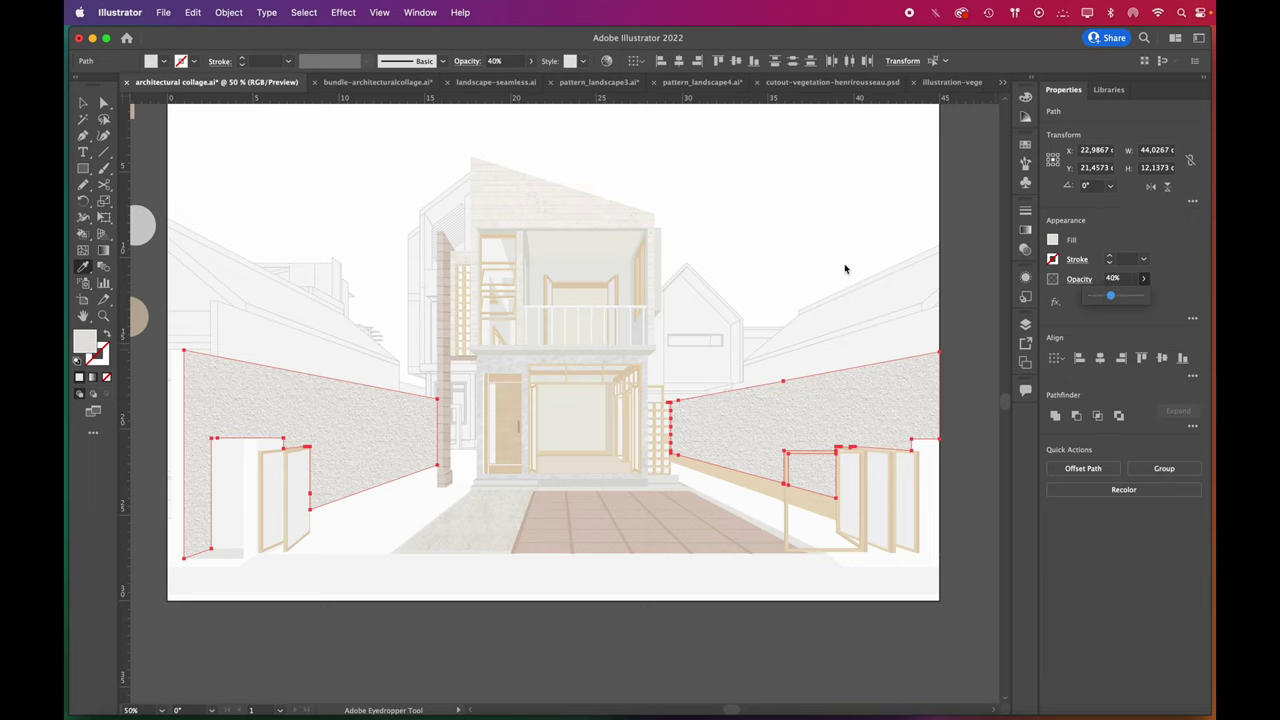
left_click(636, 250)
Step: Scale only the stucco pattern on the boundary walls uniformly to 70%, with Transform Objects off
double_click(103, 200)
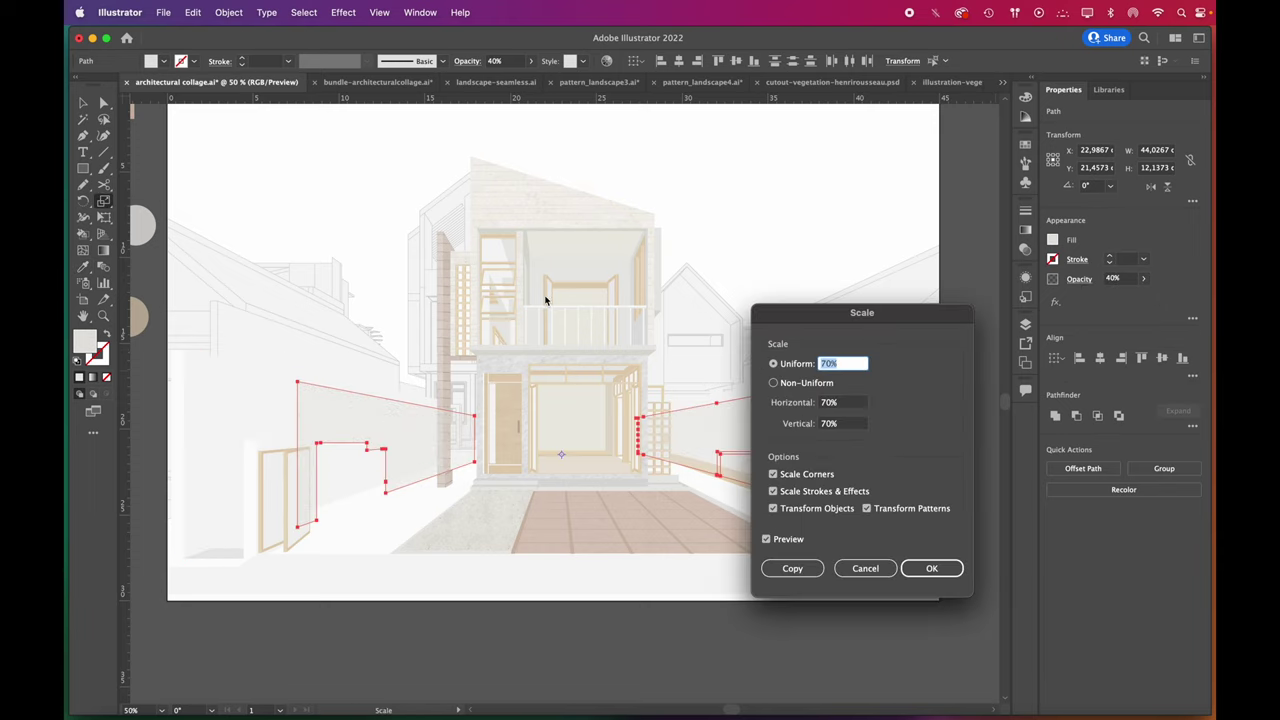
left_click(828, 511)
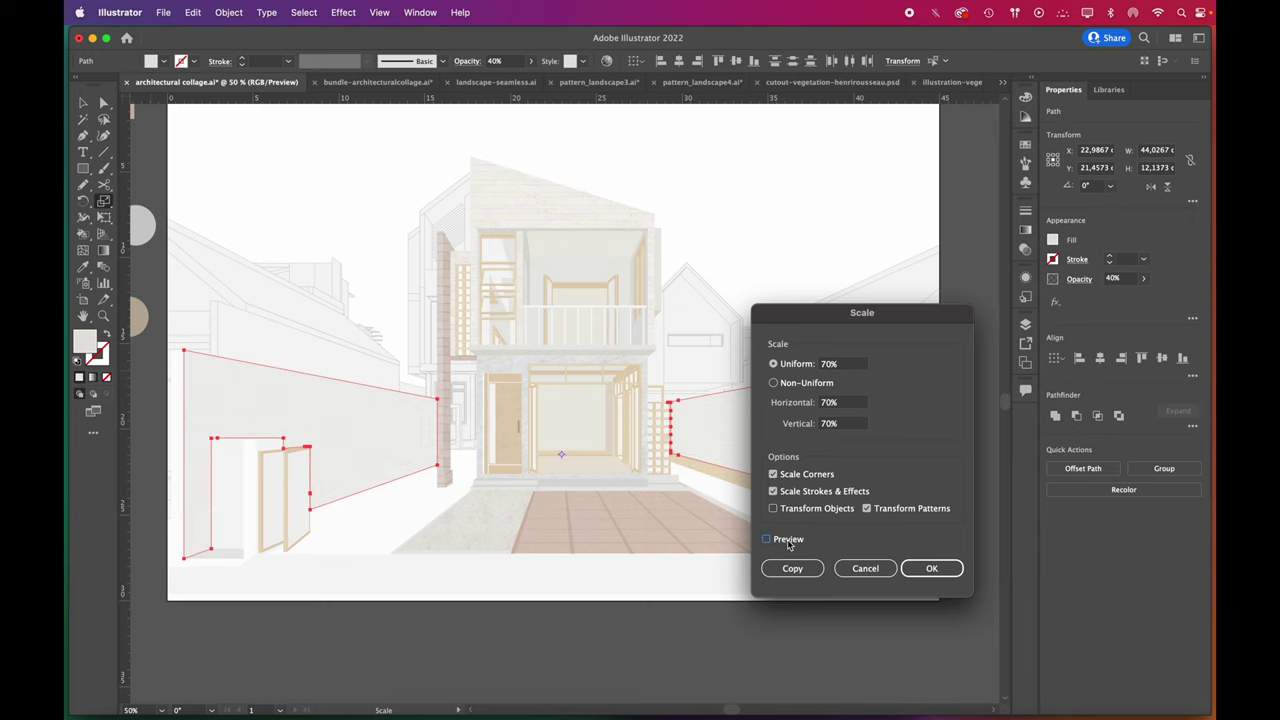
left_click(931, 568)
Step: Hide the house and outlines layers so that only the neighbors layer shows
left_click(1025, 323)
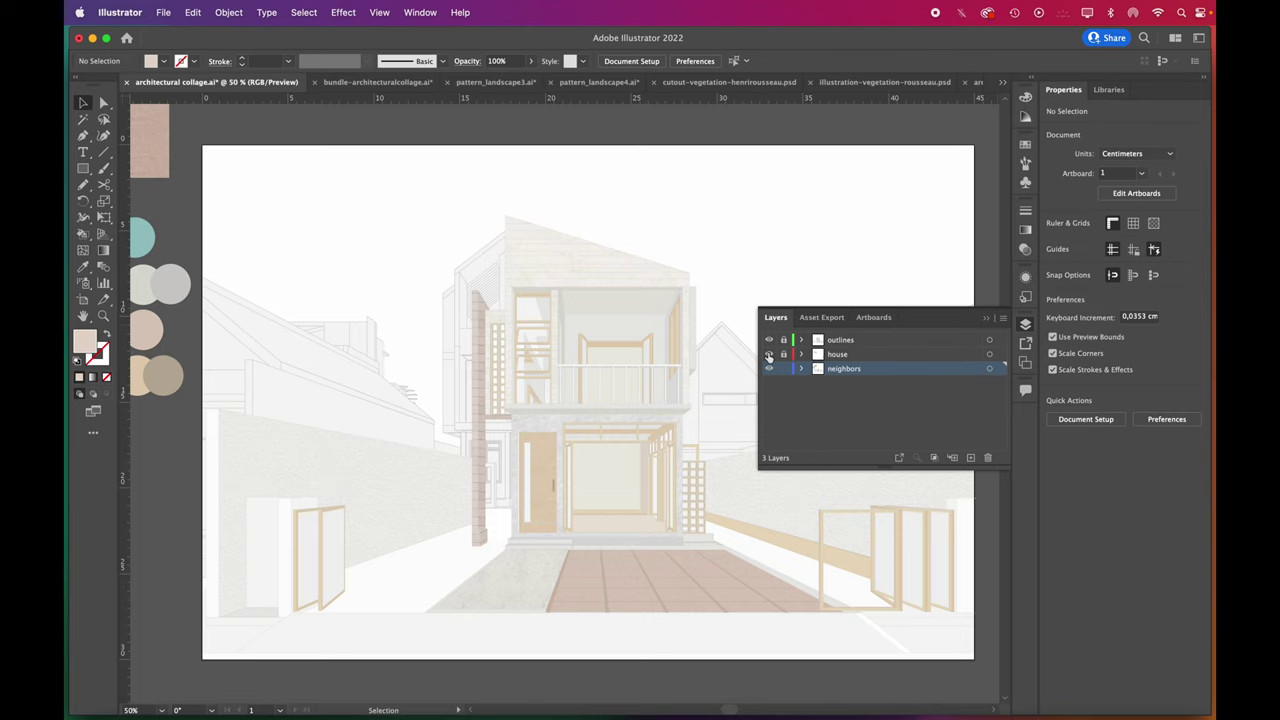
left_click(768, 354)
left_click(768, 340)
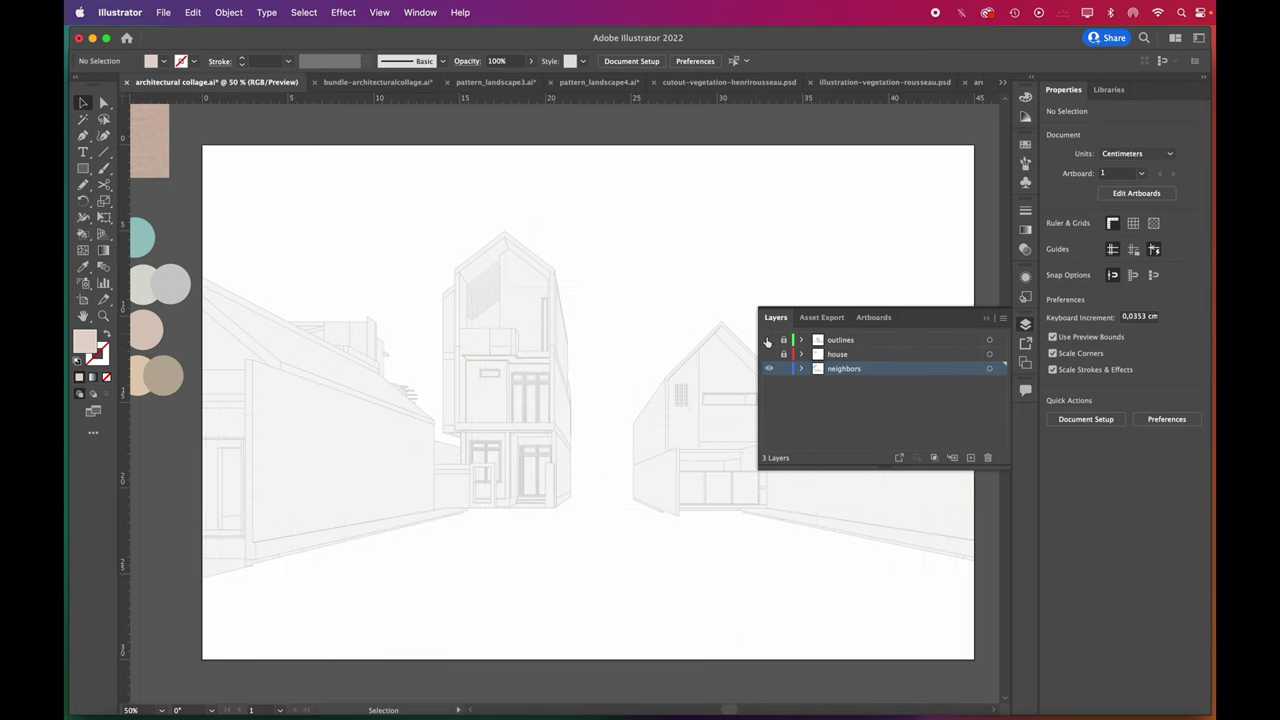
left_click(986, 323)
Step: Fill the neighboring house's sloped roof with light gray-green and its gable trim with darker pink using the Live Paint Bucket
left_click(415, 404)
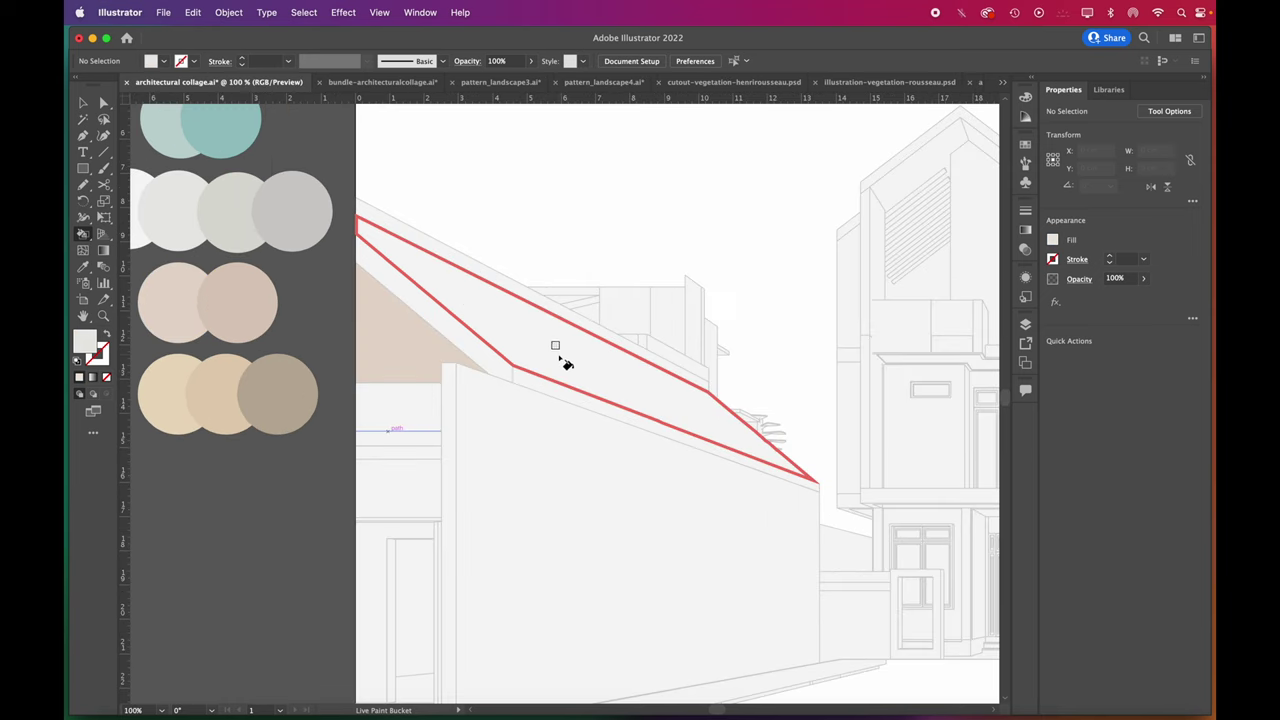
left_click(566, 360)
left_click(440, 320)
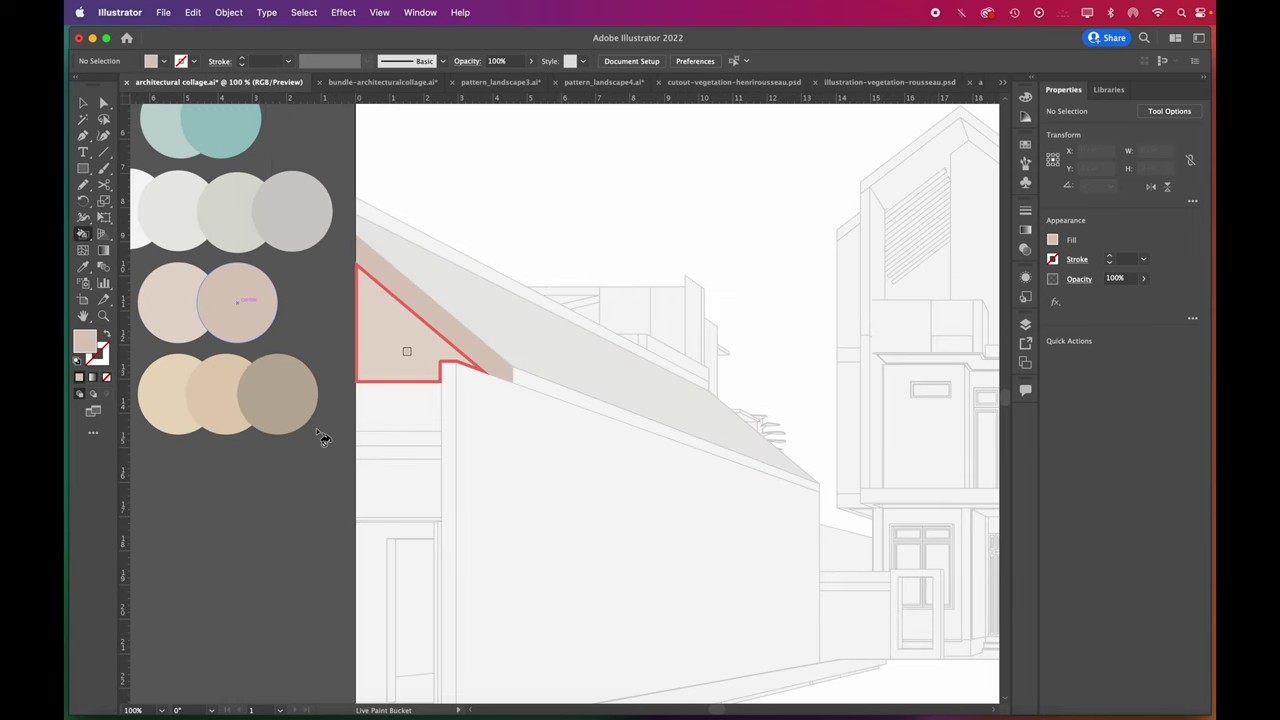
Step: Draw a pale teal sky rectangle 45 cm wide and about 19.12 cm high over the artboard's upper part and send it to the back
key("super+minus")
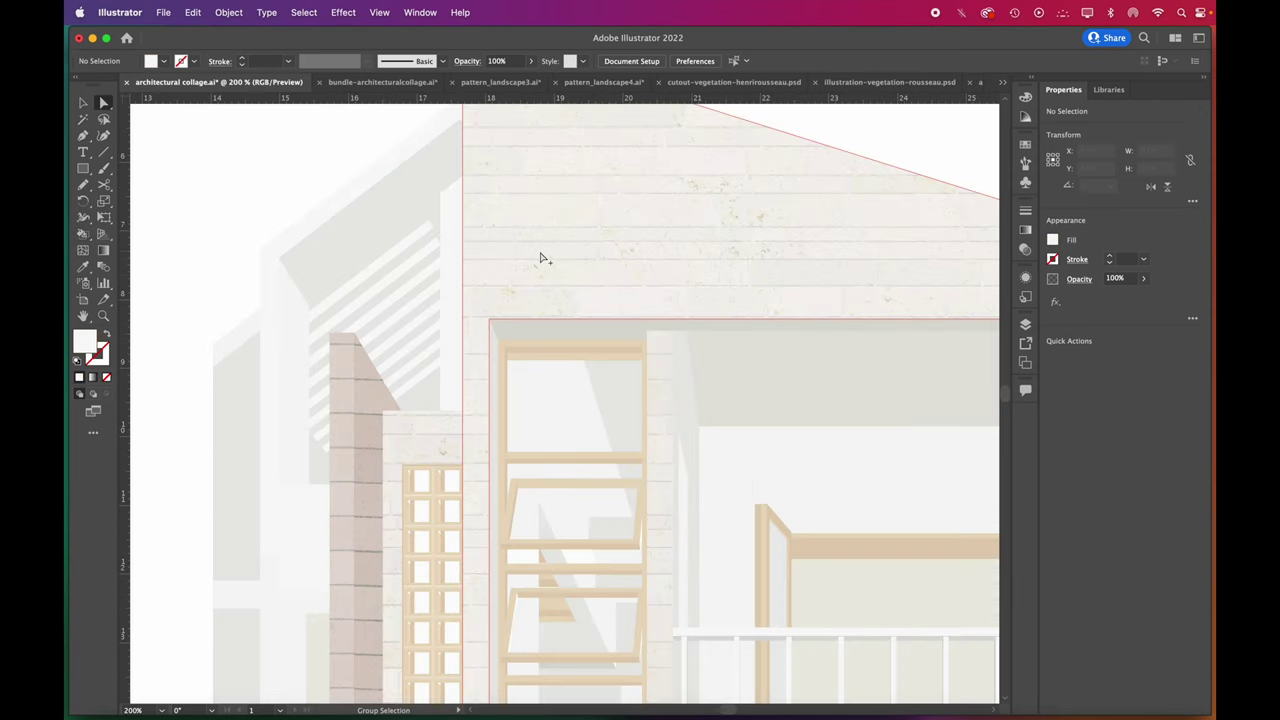
key("super+minus")
key("a")
key("super+minus")
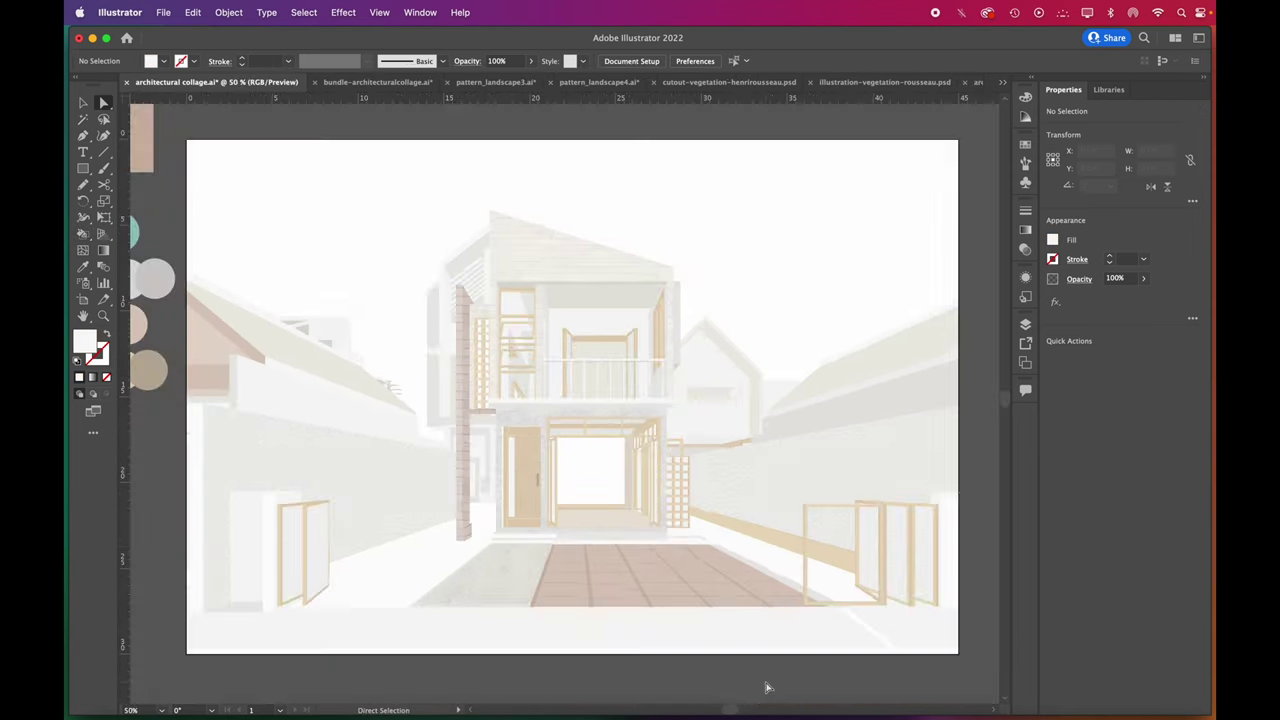
left_click_drag(732, 710, 722, 710)
mouse_move(320, 224)
left_mouse_down()
mouse_move(354, 266)
mouse_move(833, 440)
left_mouse_up()
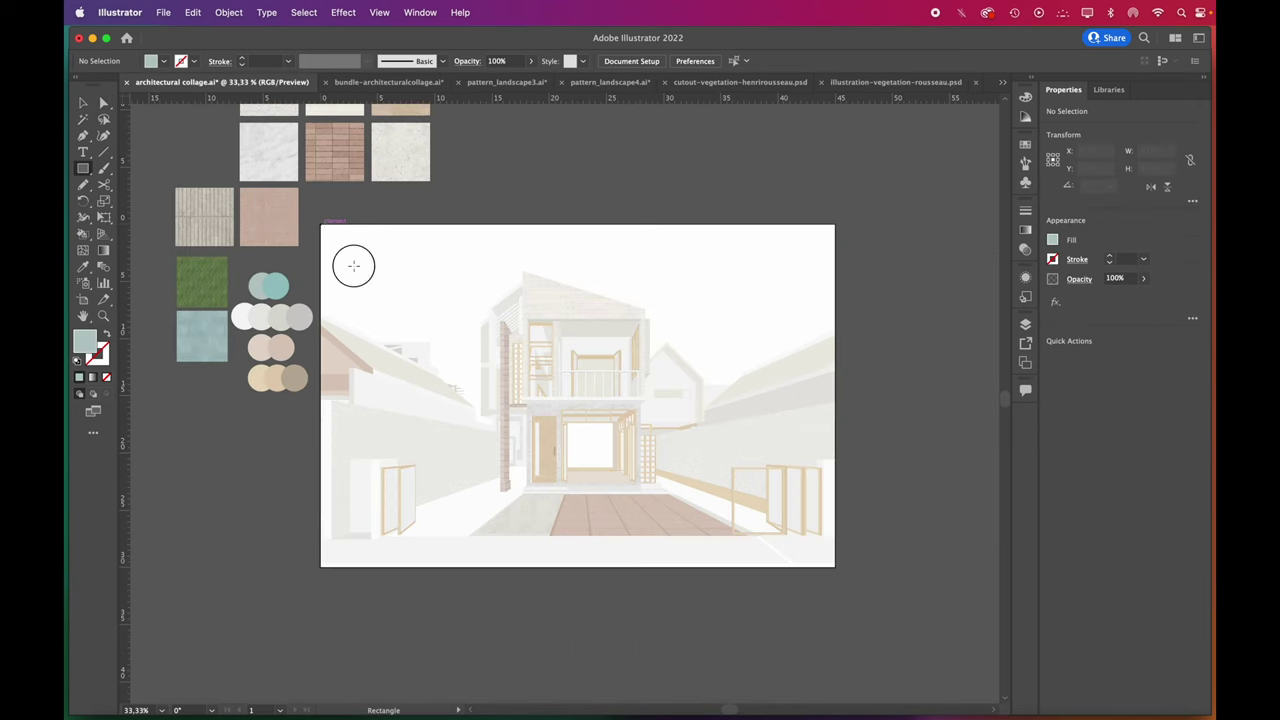
right_click(776, 314)
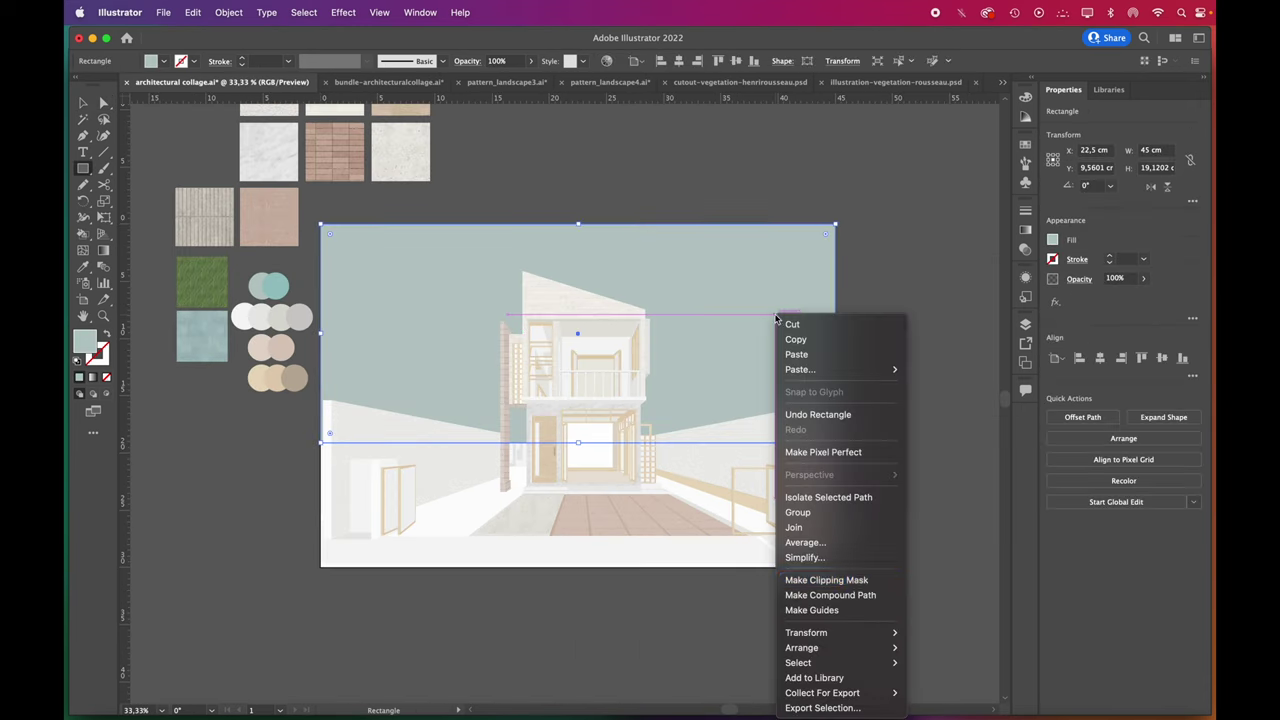
mouse_move(860, 647)
left_click(922, 684)
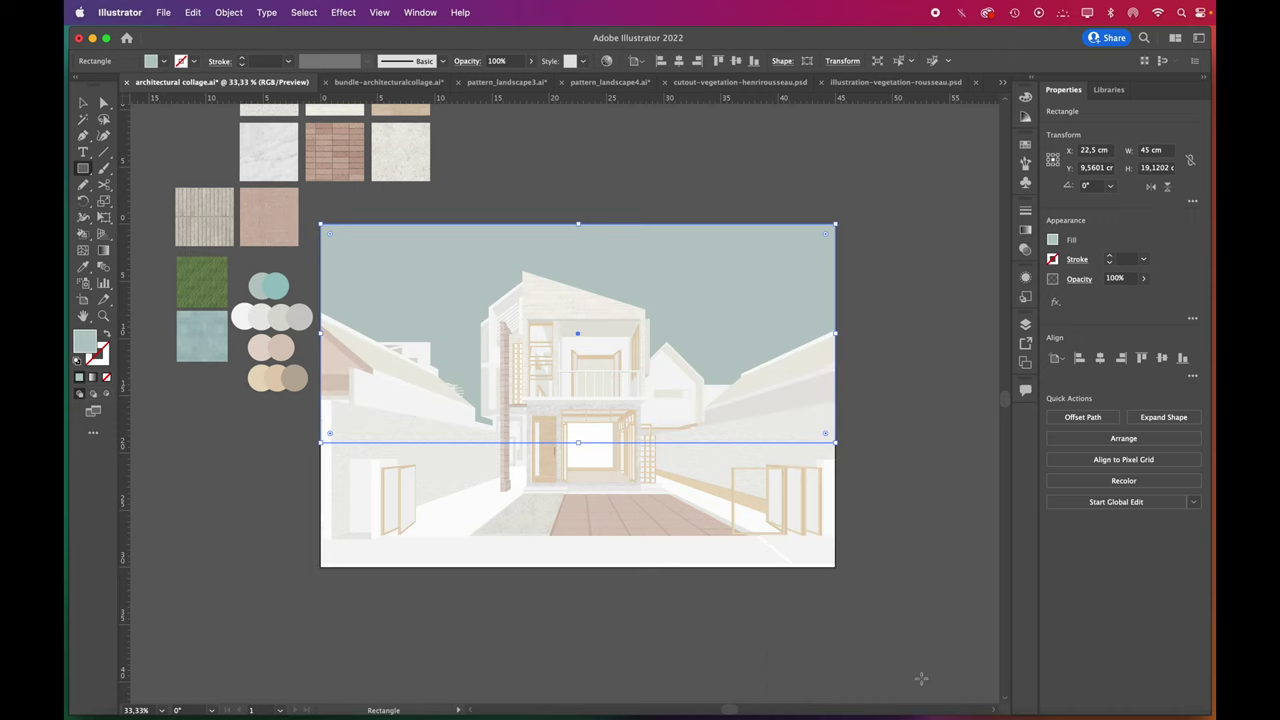
Step: Apply the blue sky texture swatch to the rectangle with the Eyedropper and scale only its pattern uniformly to 400%, with Transform Objects off
key("i")
left_click(213, 334)
key("a")
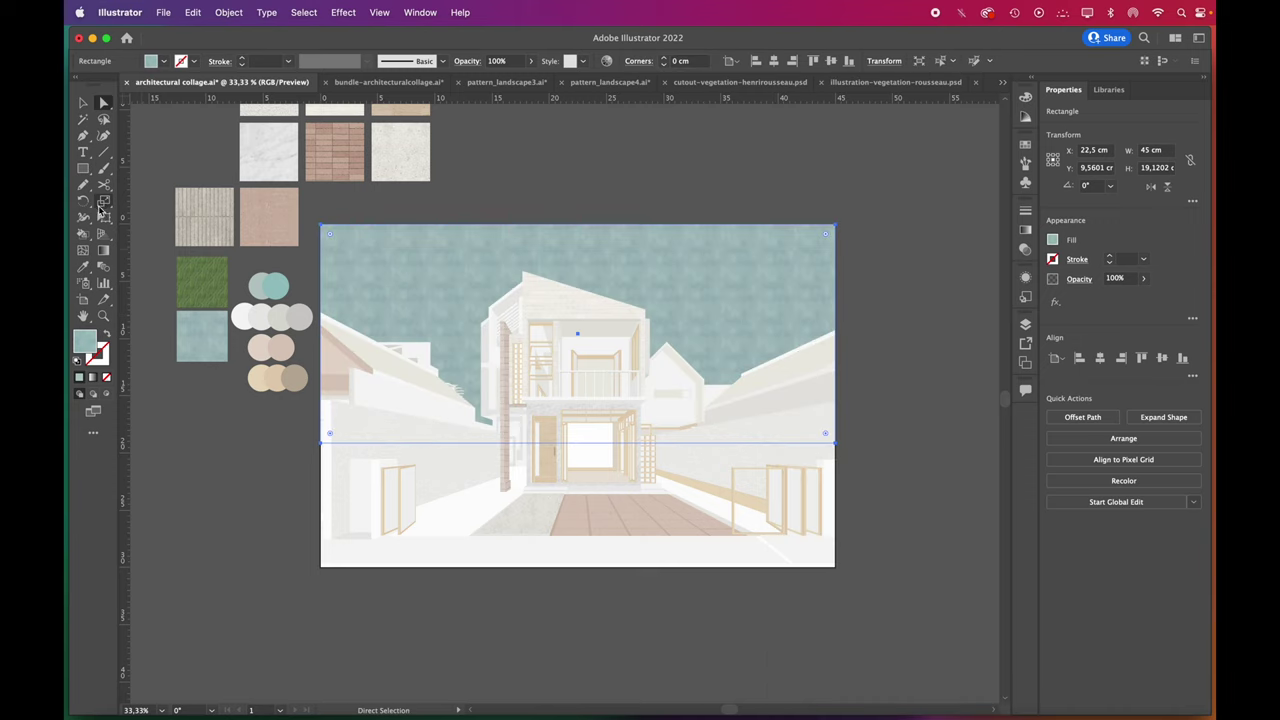
double_click(103, 205)
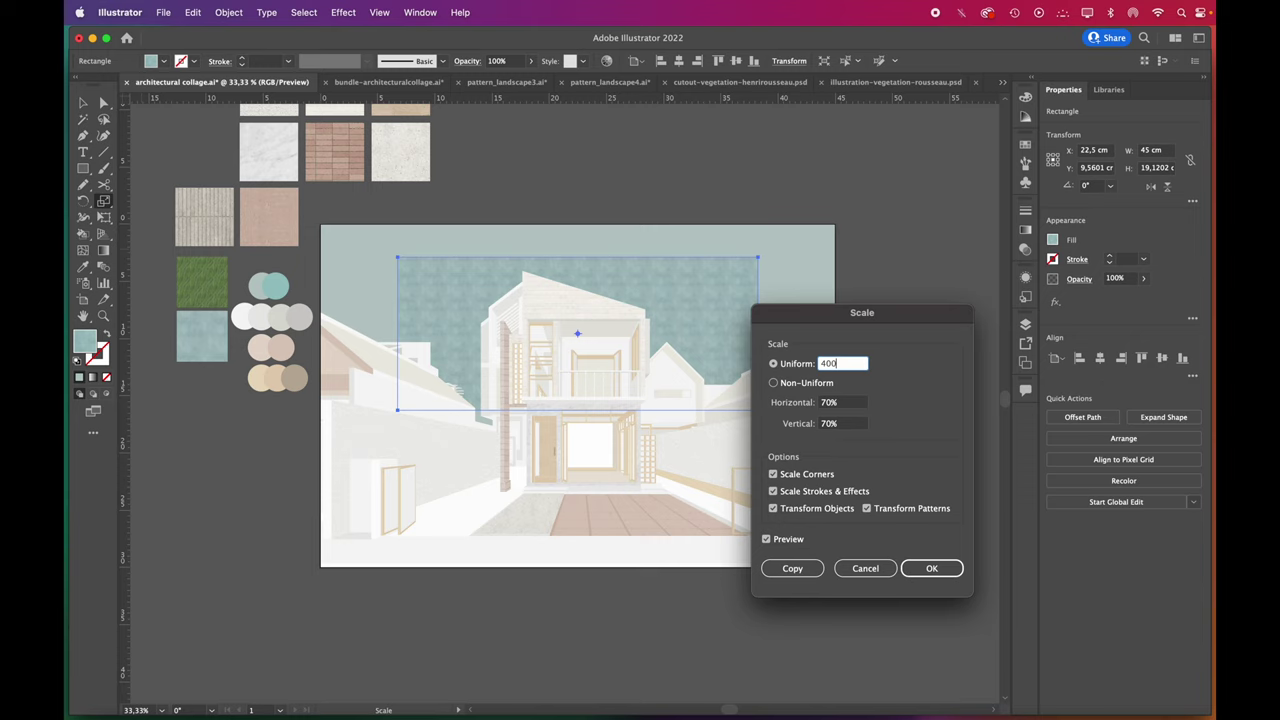
left_click(801, 509)
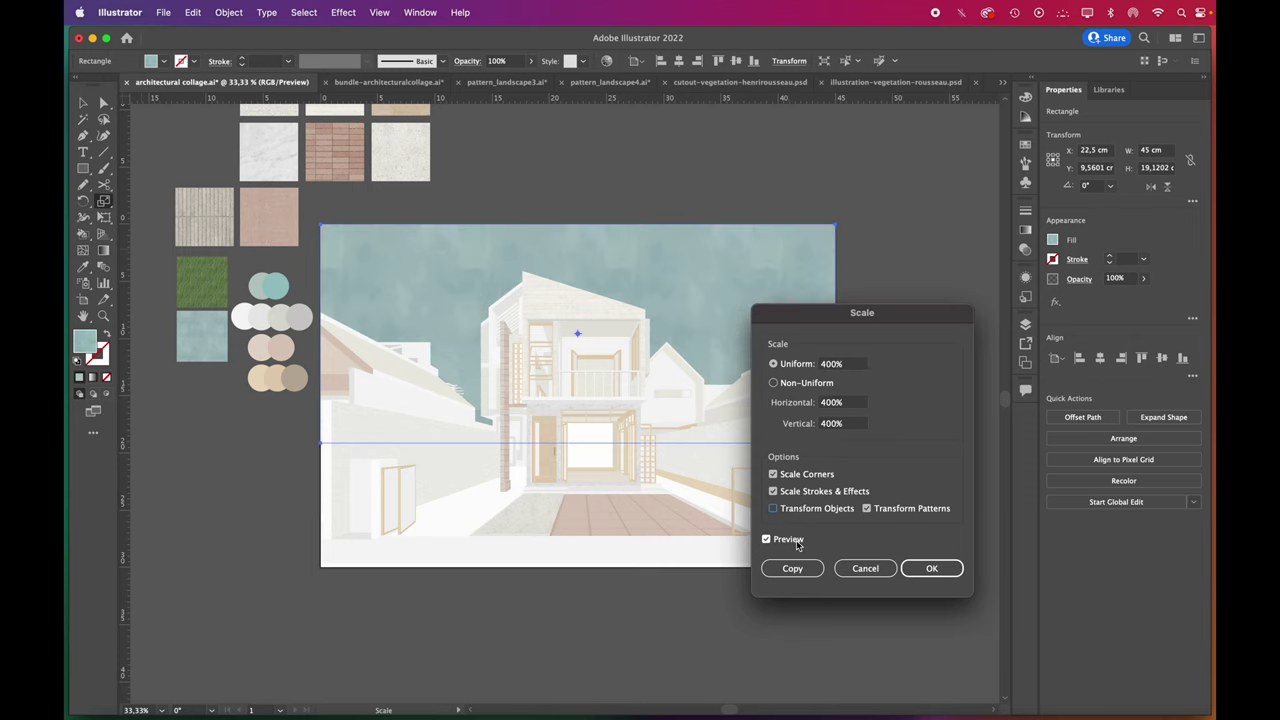
left_click(930, 568)
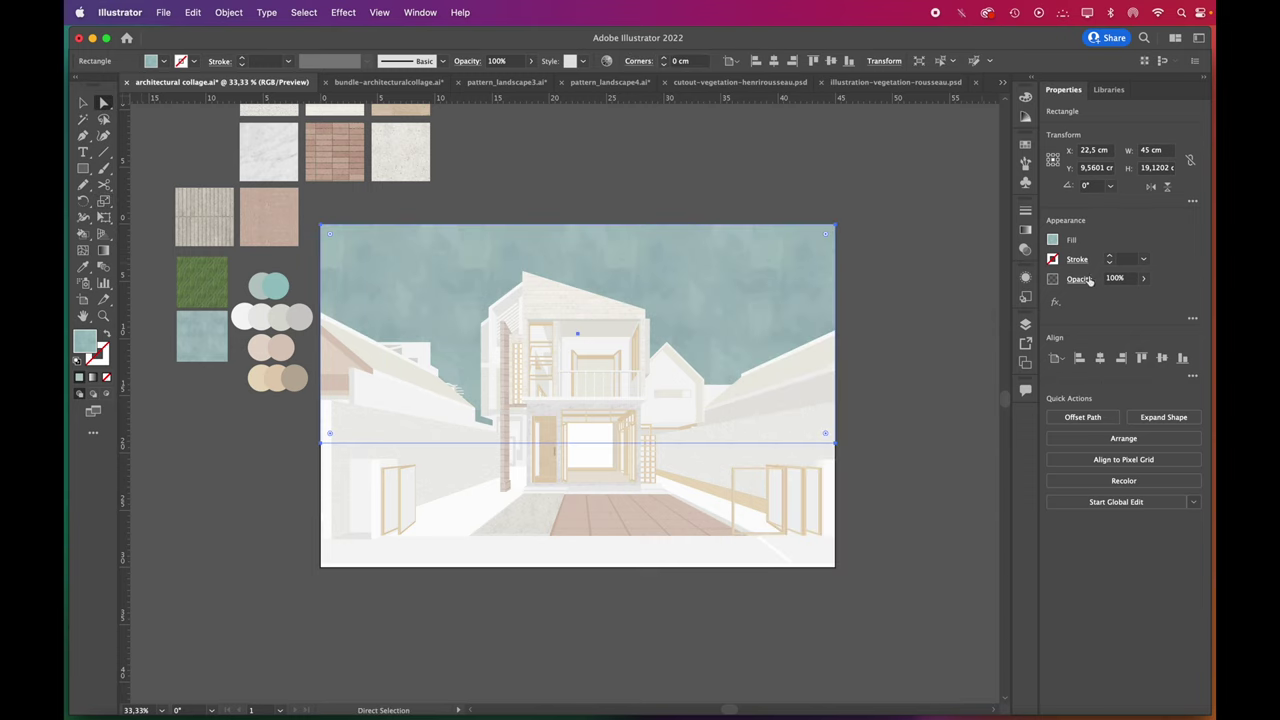
Step: Set the textured sky rectangle's blending mode to Soft Light
left_click(1080, 279)
left_click(995, 304)
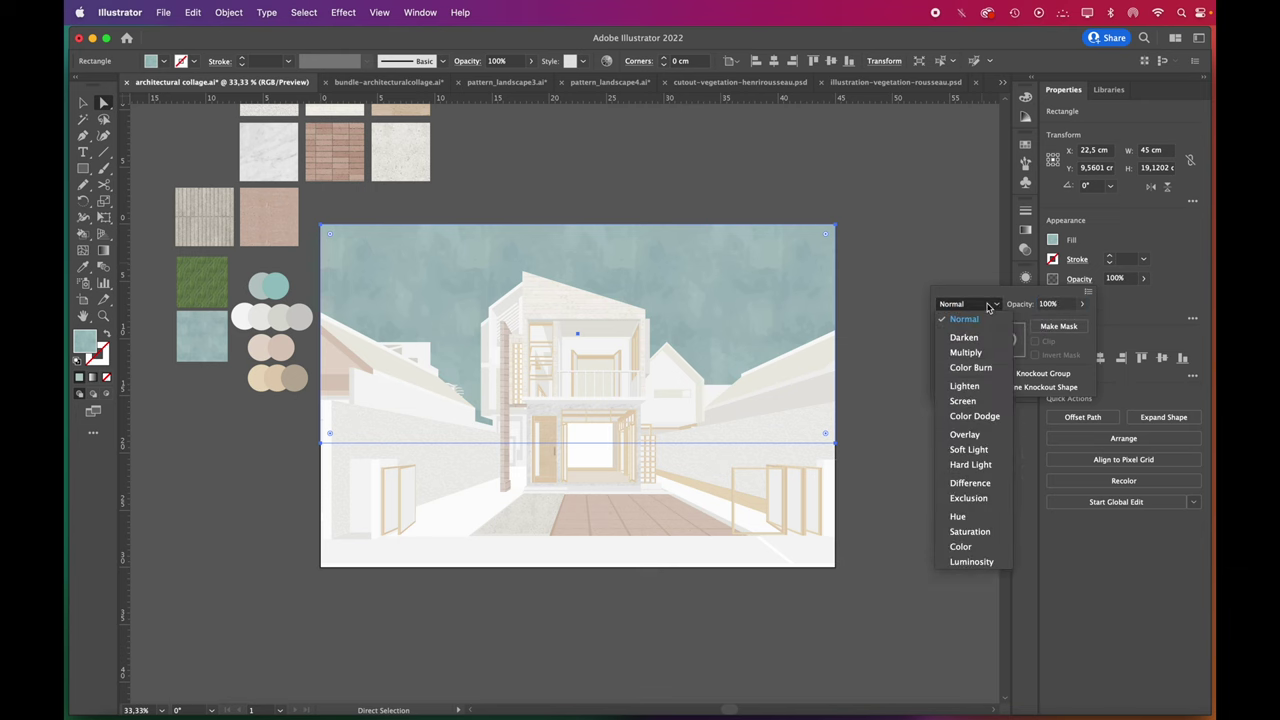
left_click(983, 452)
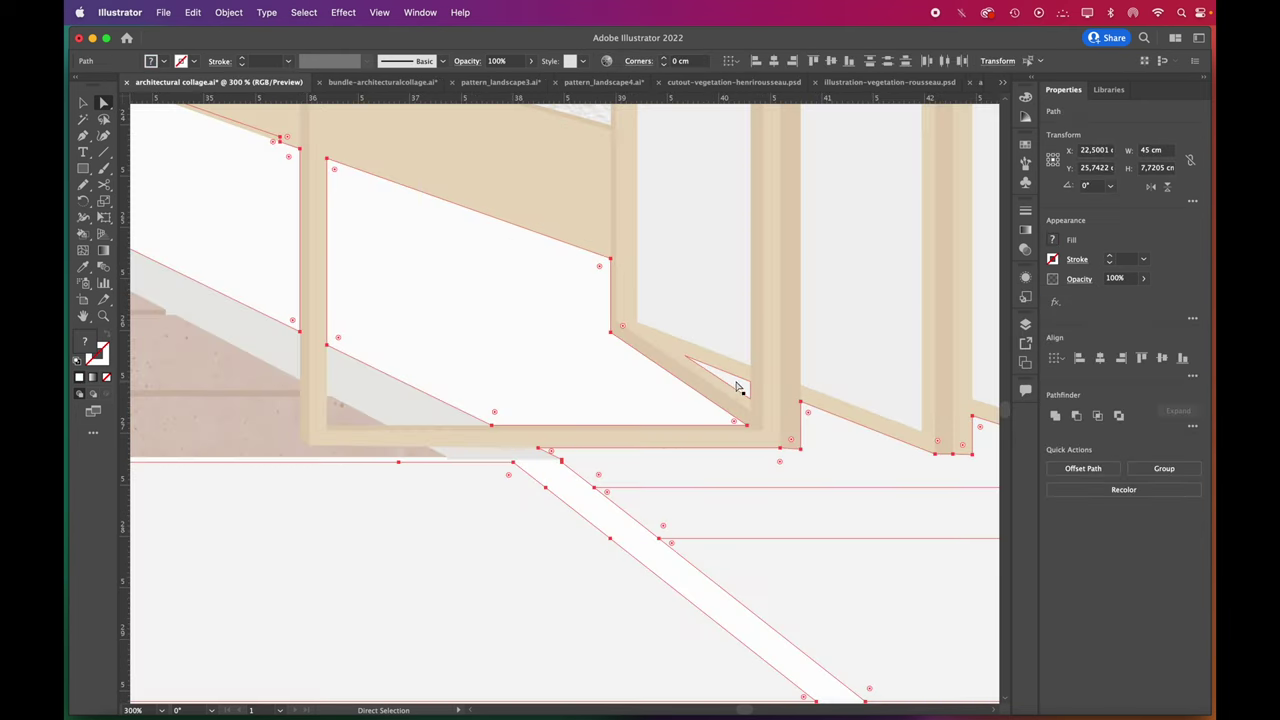
Step: Apply the green grass texture swatch to the selected ground areas beside the driveway and across the foreground with the Eyedropper
scroll(858, 458, "down", 10)
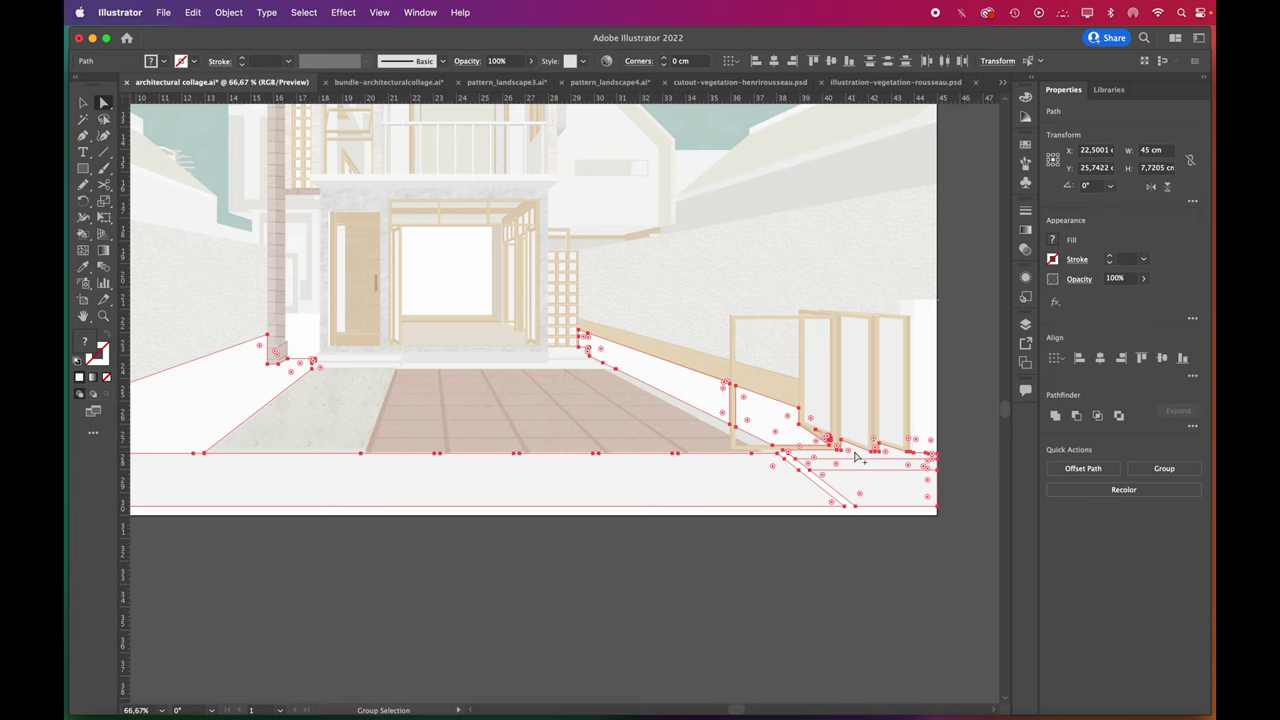
key("i")
left_click(248, 258)
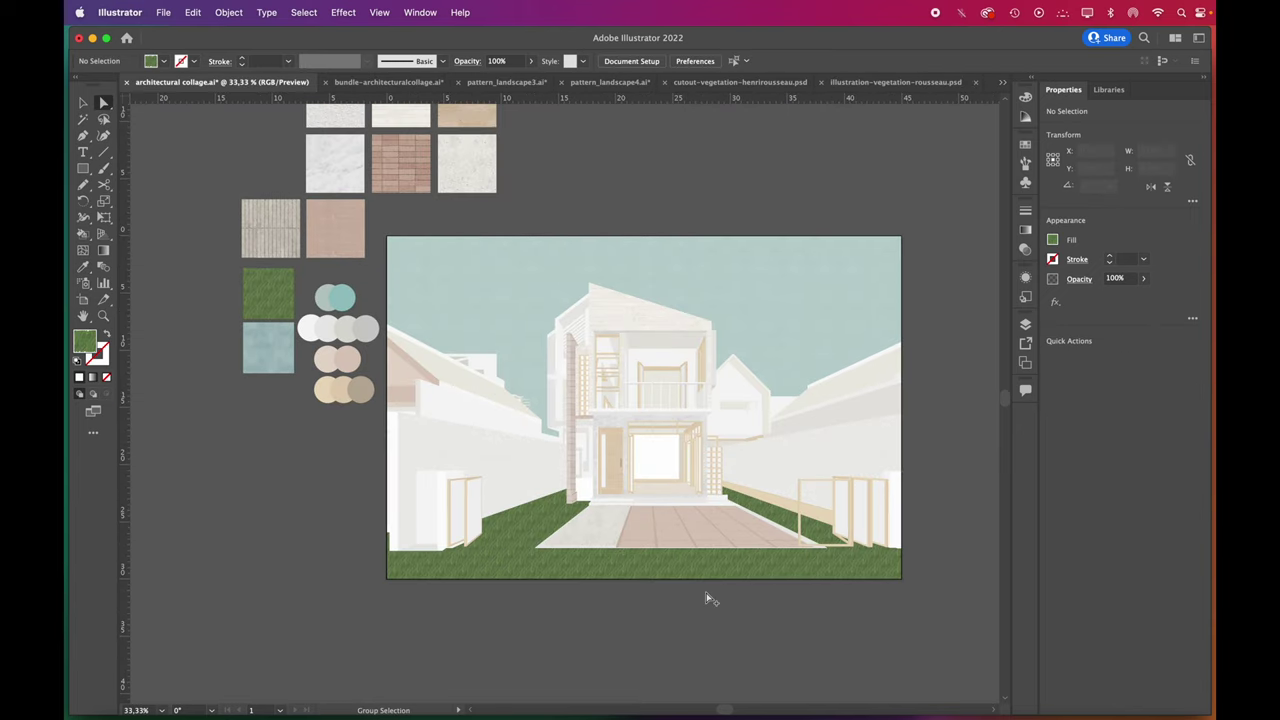
Step: Move the red sun higher into the sky beside the house and shift both cypress rows up above the boundary walls
scroll(726, 596, "up", 1)
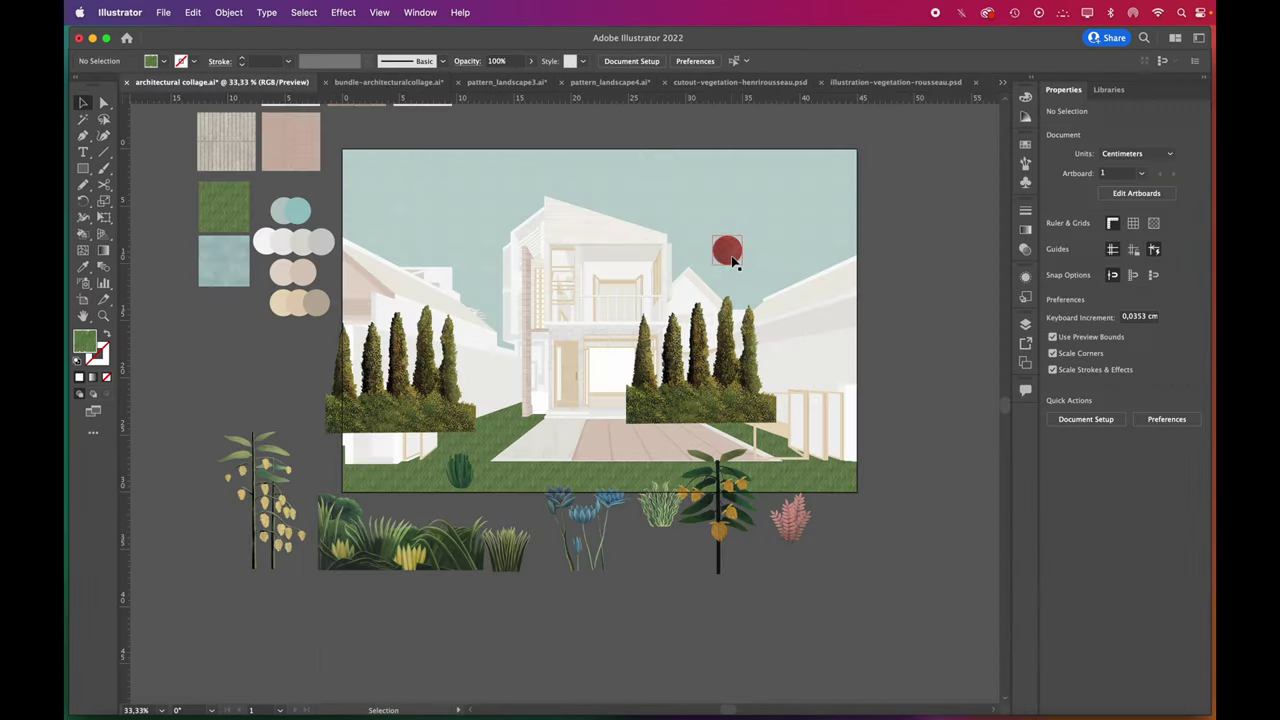
left_click_drag(726, 249, 798, 190)
left_click(700, 398)
left_click(418, 415, "shift")
left_click_drag(418, 415, 478, 344)
Step: Move both cypress images from the house layer to the neighbors layer and send them to the back
left_click(1025, 324)
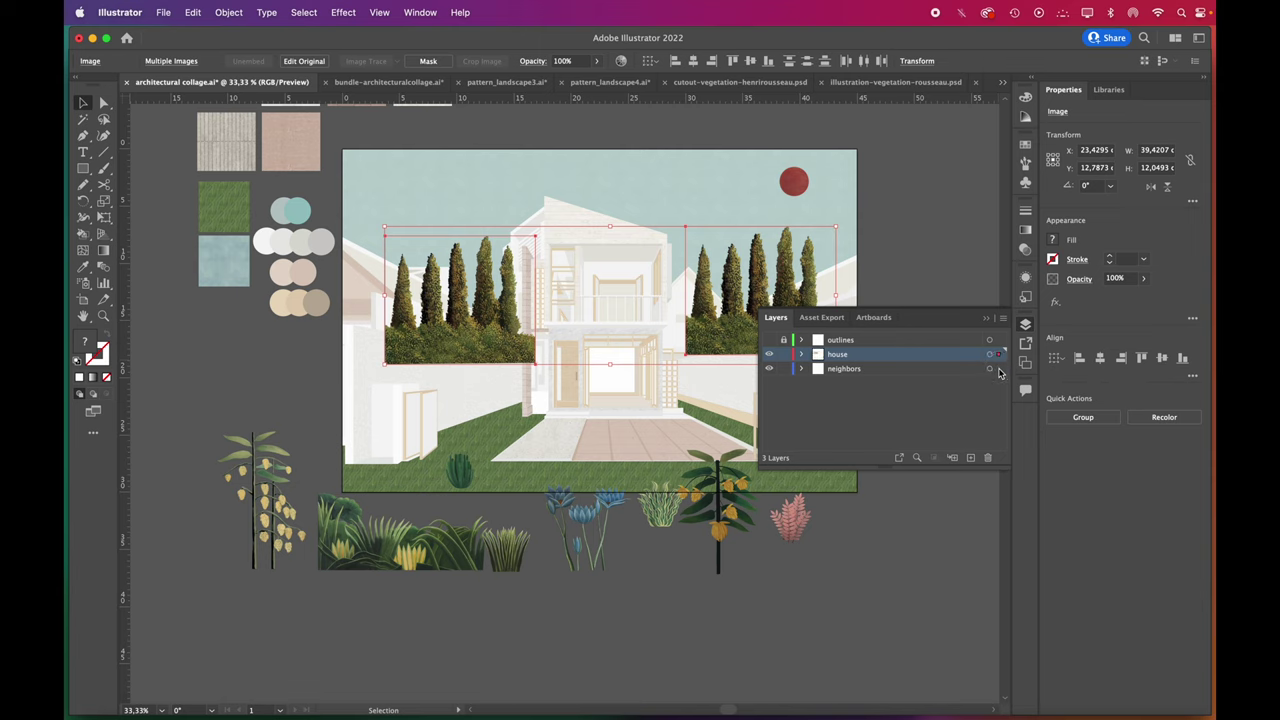
left_click_drag(998, 354, 999, 369)
left_click(987, 319)
right_click(757, 320)
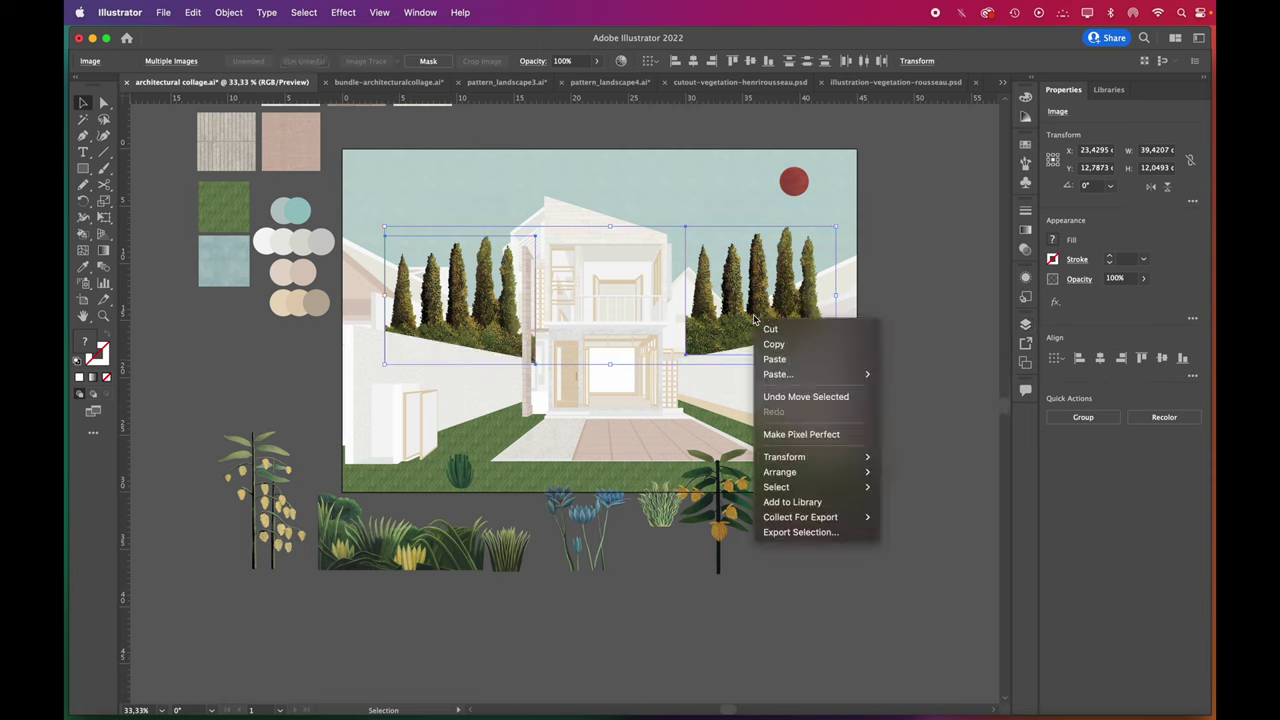
mouse_move(800, 476)
left_click(913, 517)
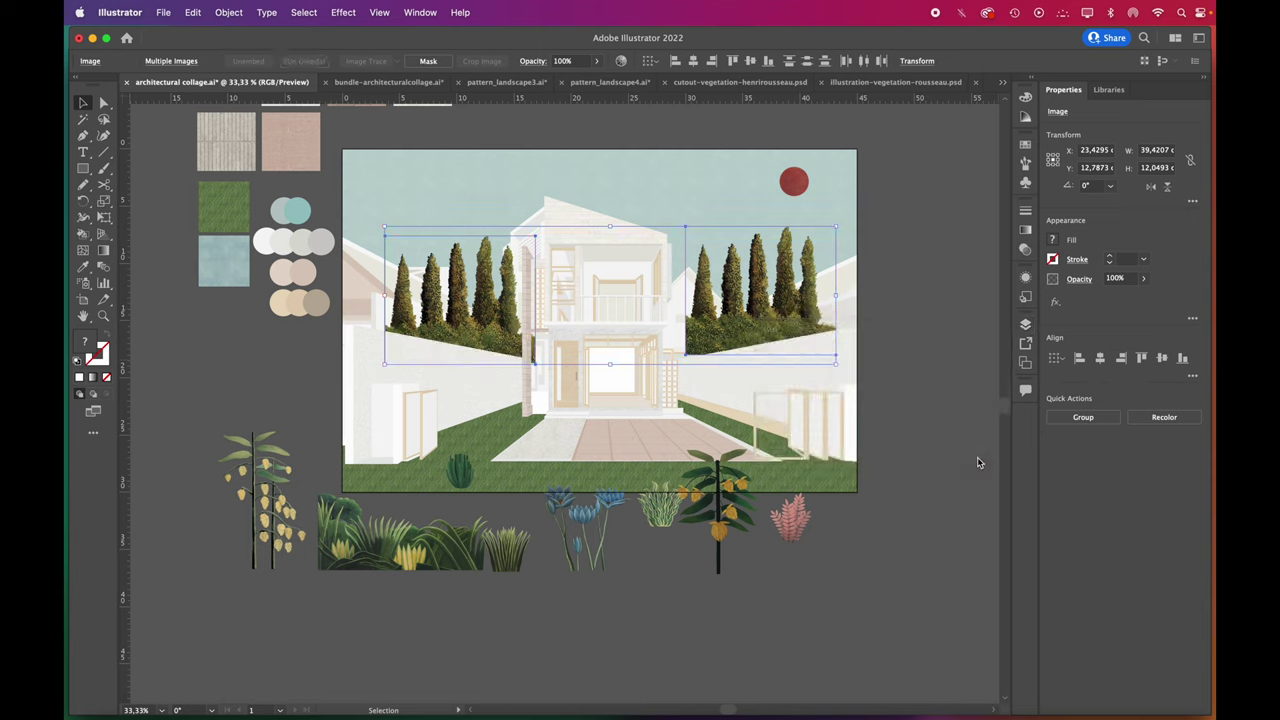
left_click(938, 265)
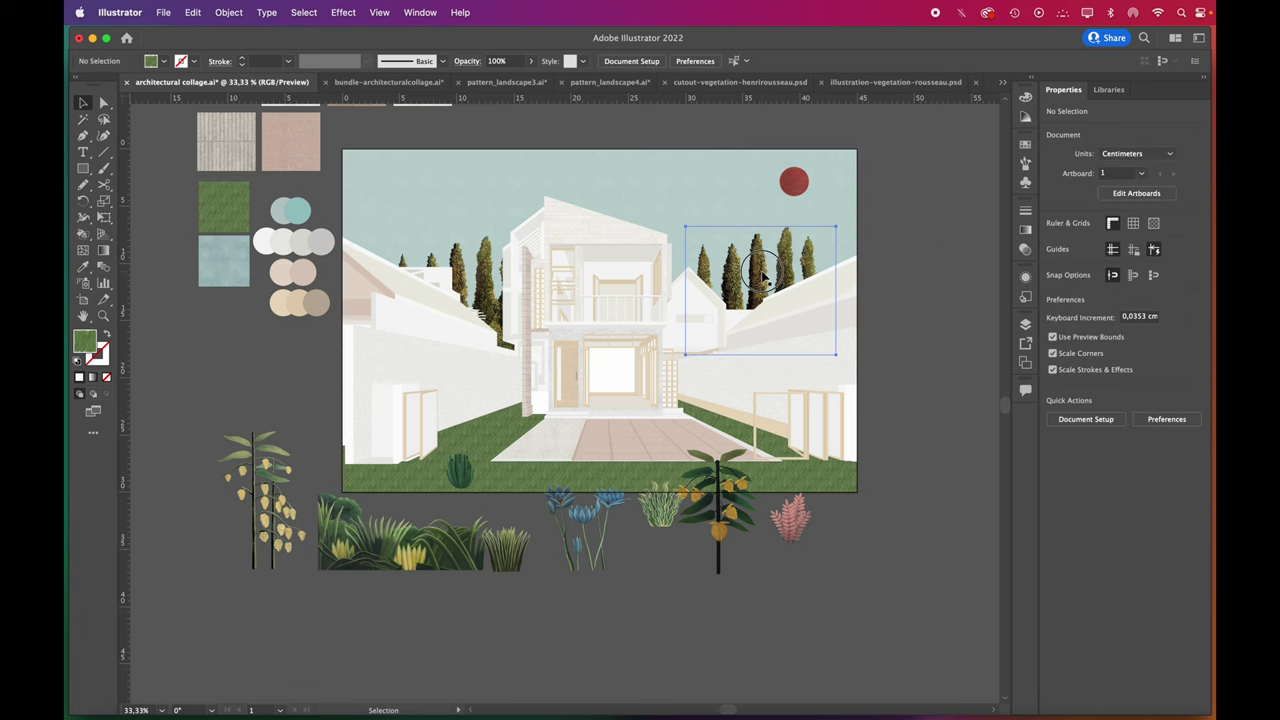
Step: Adjust the cypresses behind the neighboring houses and position the leafy green trees behind the boundary walls on both sides of the house
left_click_drag(762, 275, 478, 288)
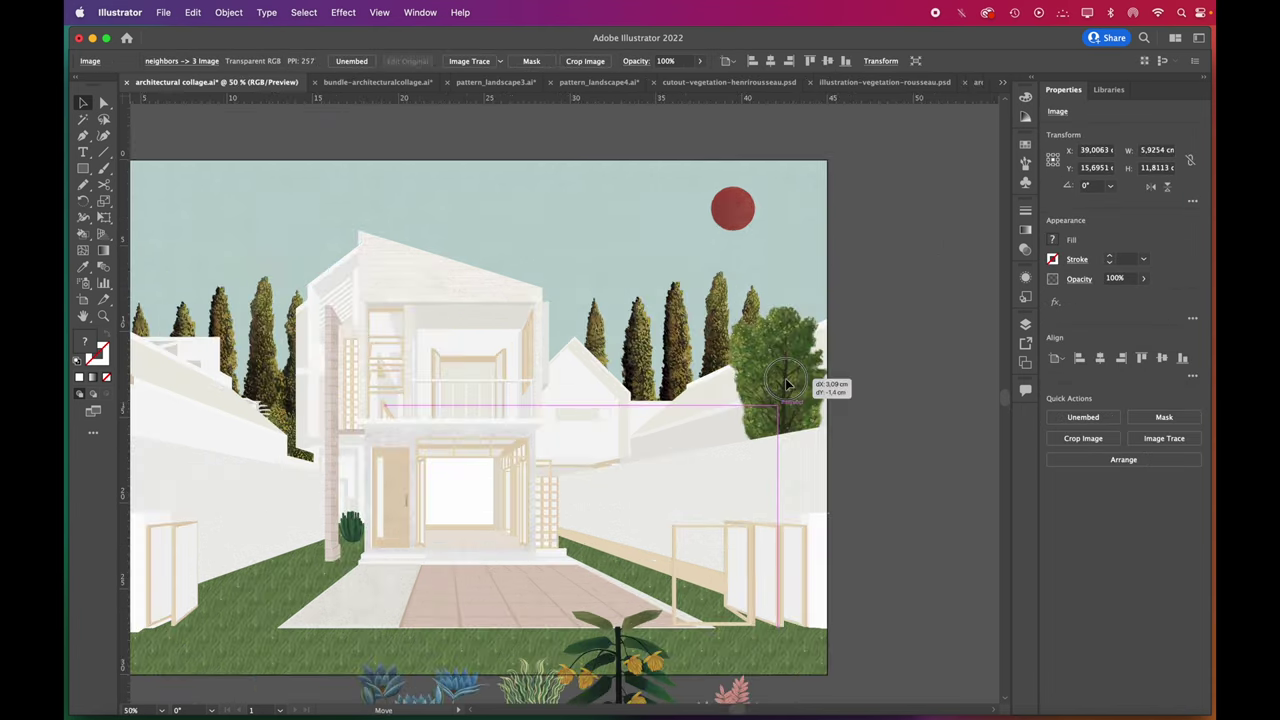
left_click_drag(805, 378, 408, 420)
scroll(856, 379, "down", 1)
left_click_drag(449, 351, 440, 362)
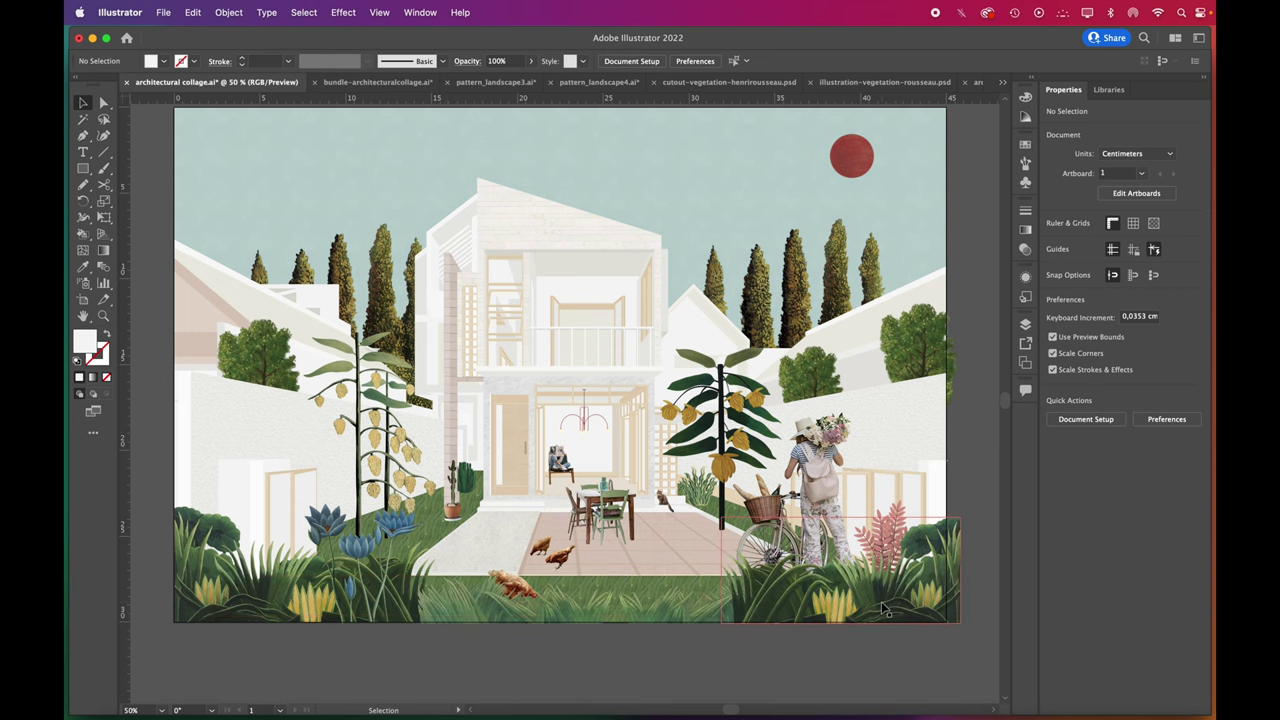
Step: Move the hanging ivy up to the upper-floor balcony and distribute its pieces toward both ends of the railing
left_click_drag(567, 399, 572, 352)
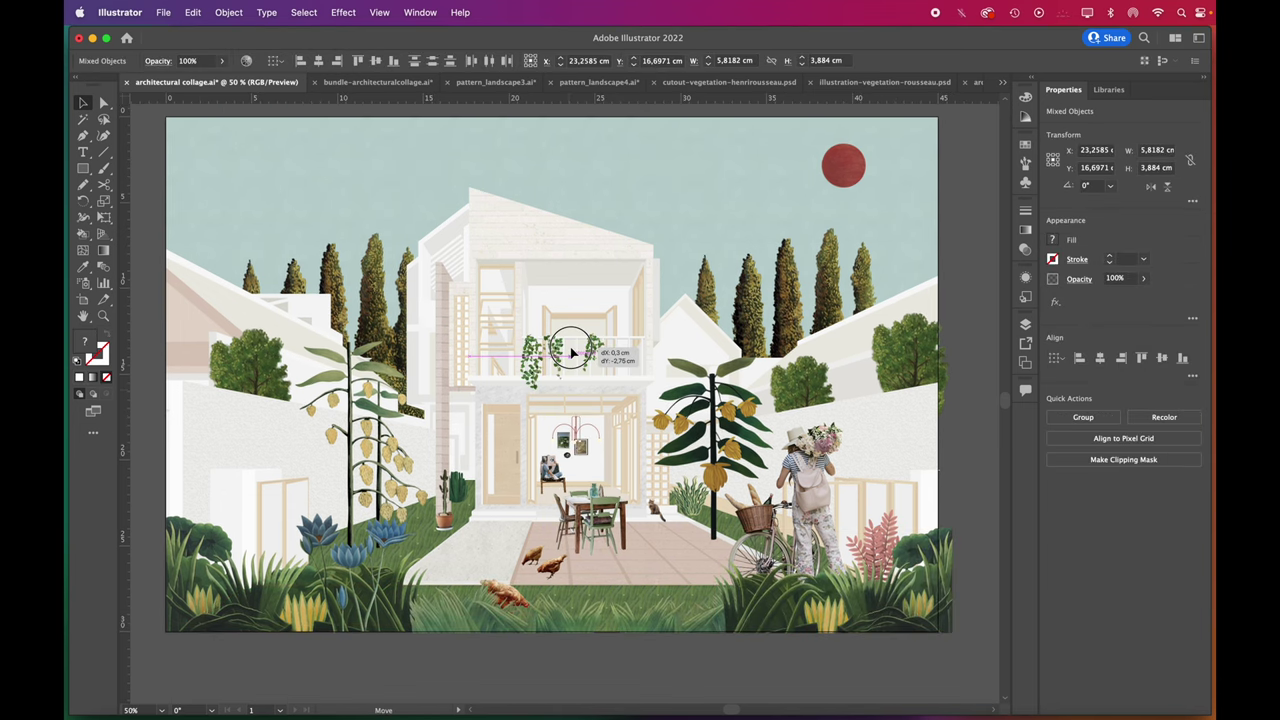
left_click(948, 263)
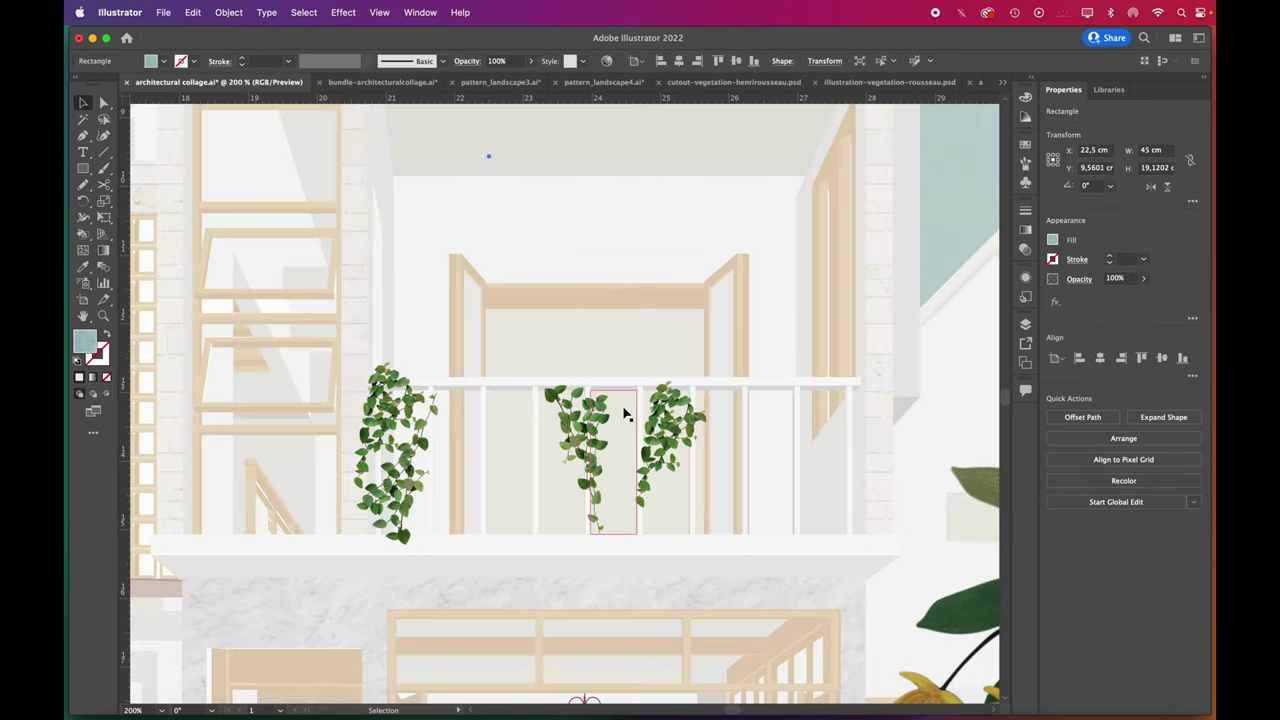
left_click(572, 440)
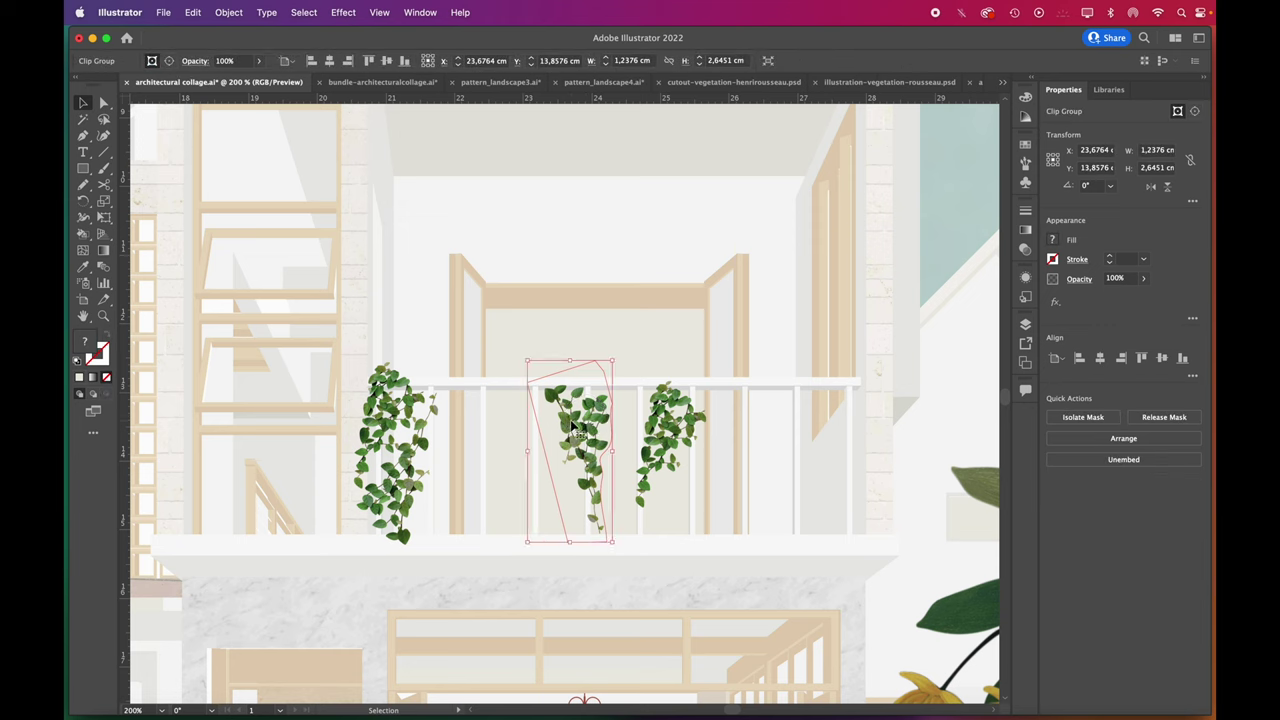
left_click_drag(573, 428, 466, 415)
left_click_drag(665, 431, 838, 415)
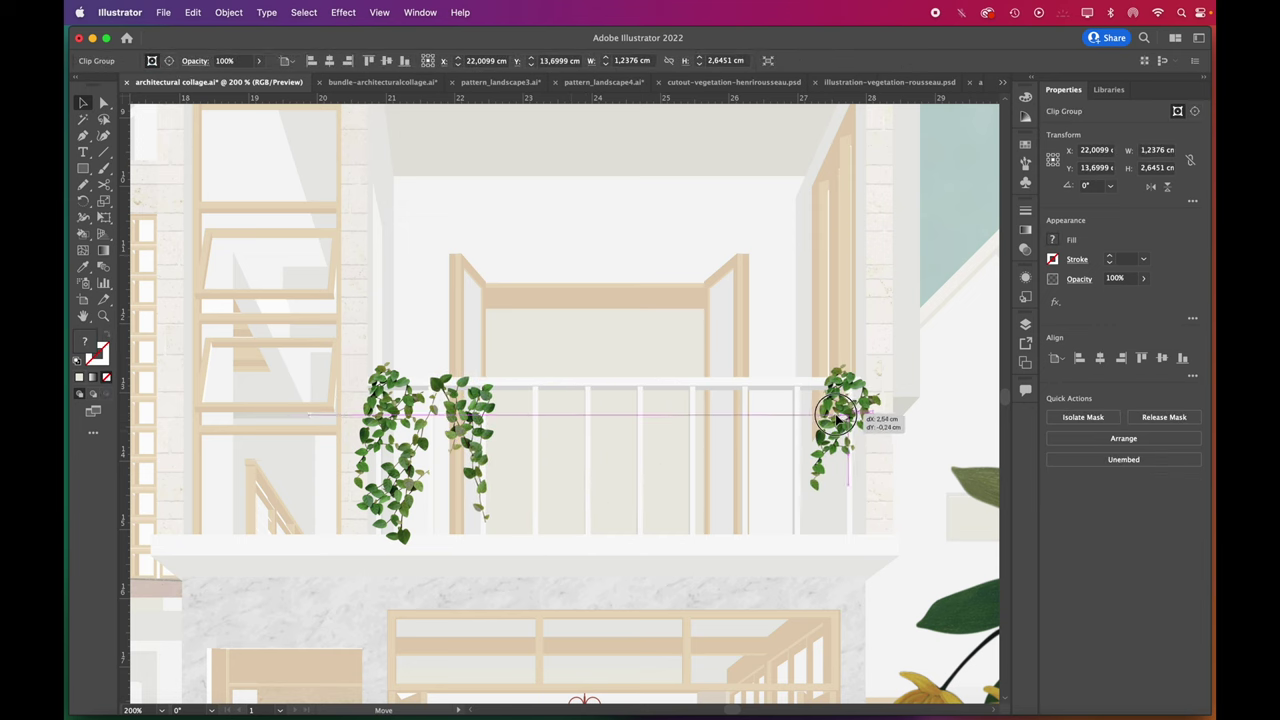
Step: Duplicate a hanging ivy piece and rotate ivy pieces sideways so they trail along the balcony's top rail from both ends
left_click_drag(470, 430, 583, 397)
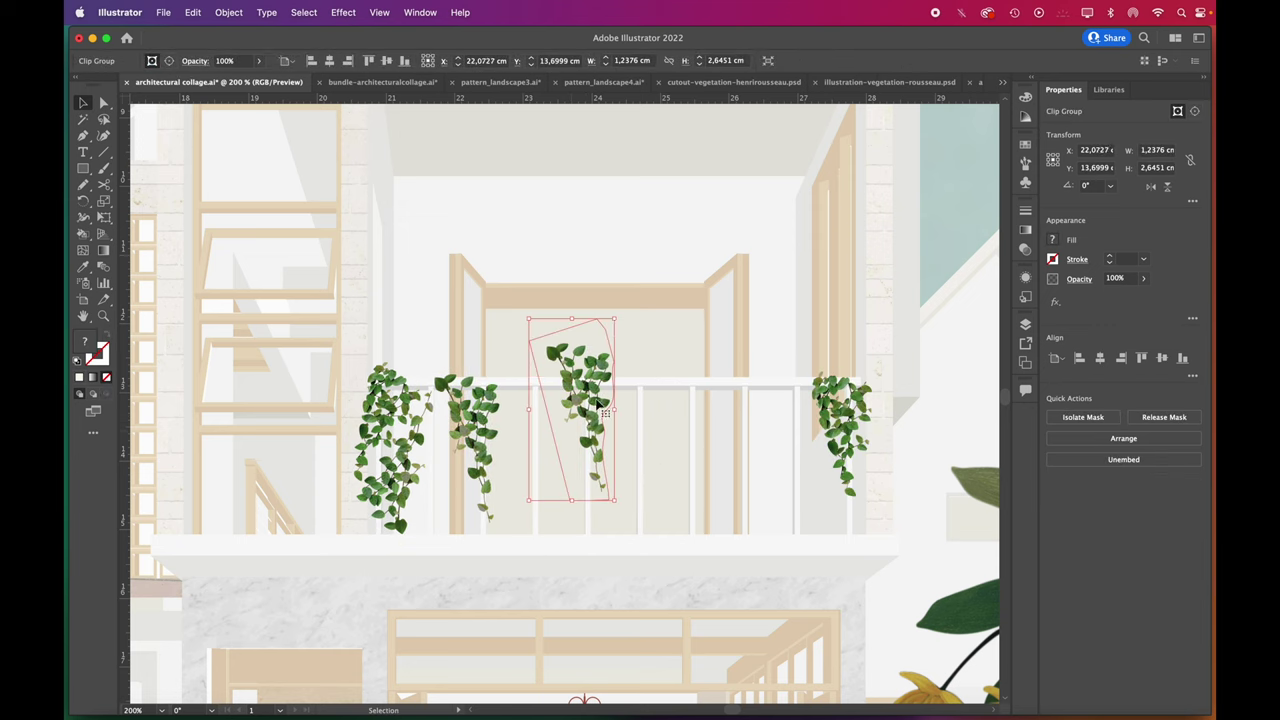
left_click_drag(617, 318, 763, 421)
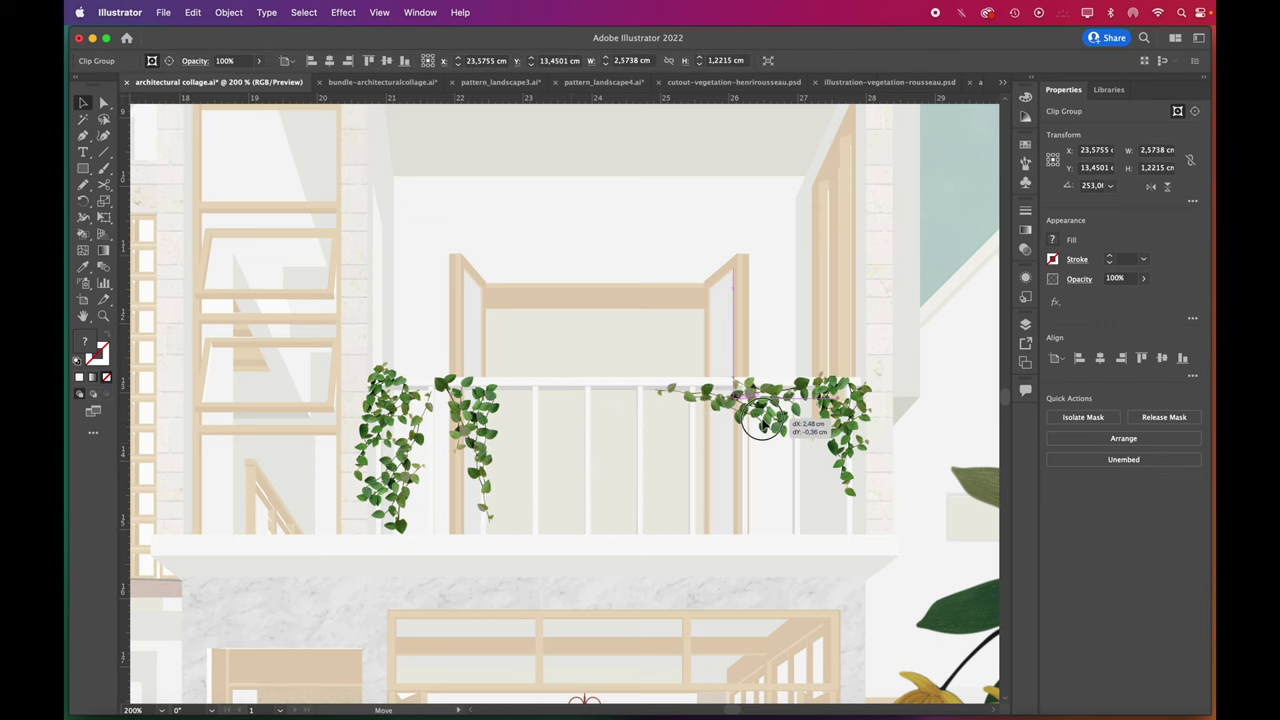
left_click_drag(568, 562, 660, 494)
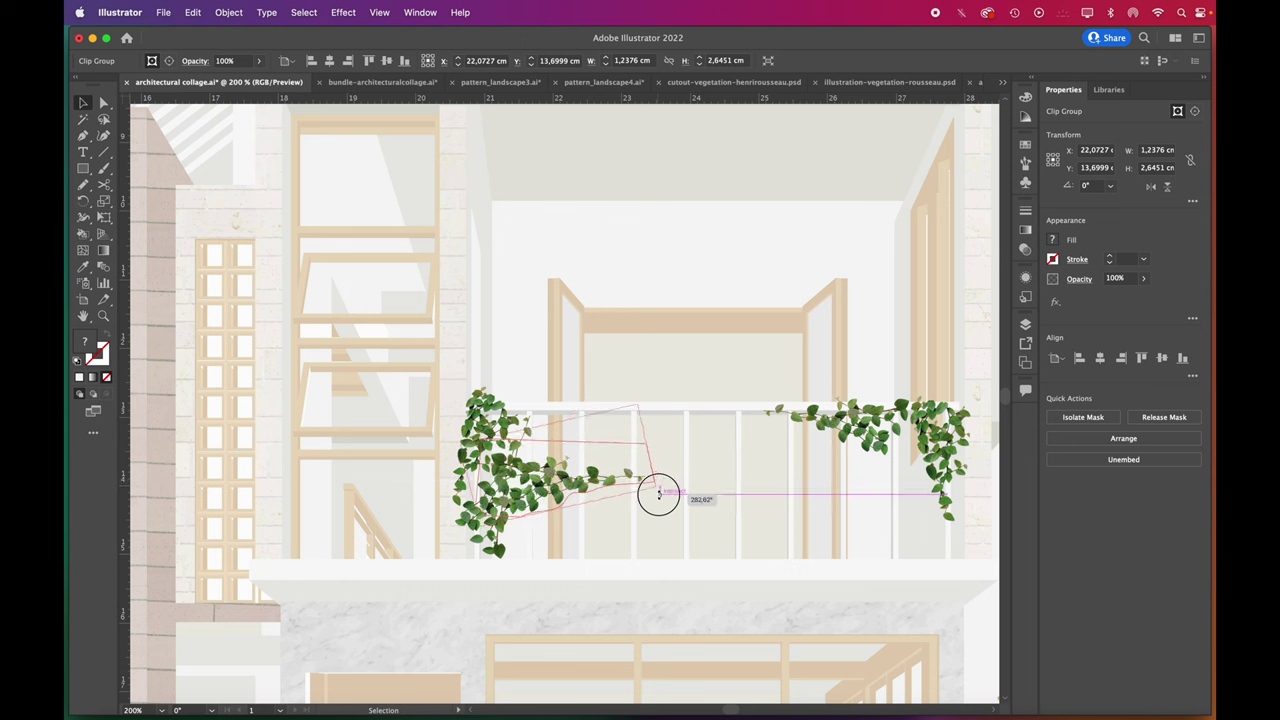
left_click_drag(549, 483, 577, 425)
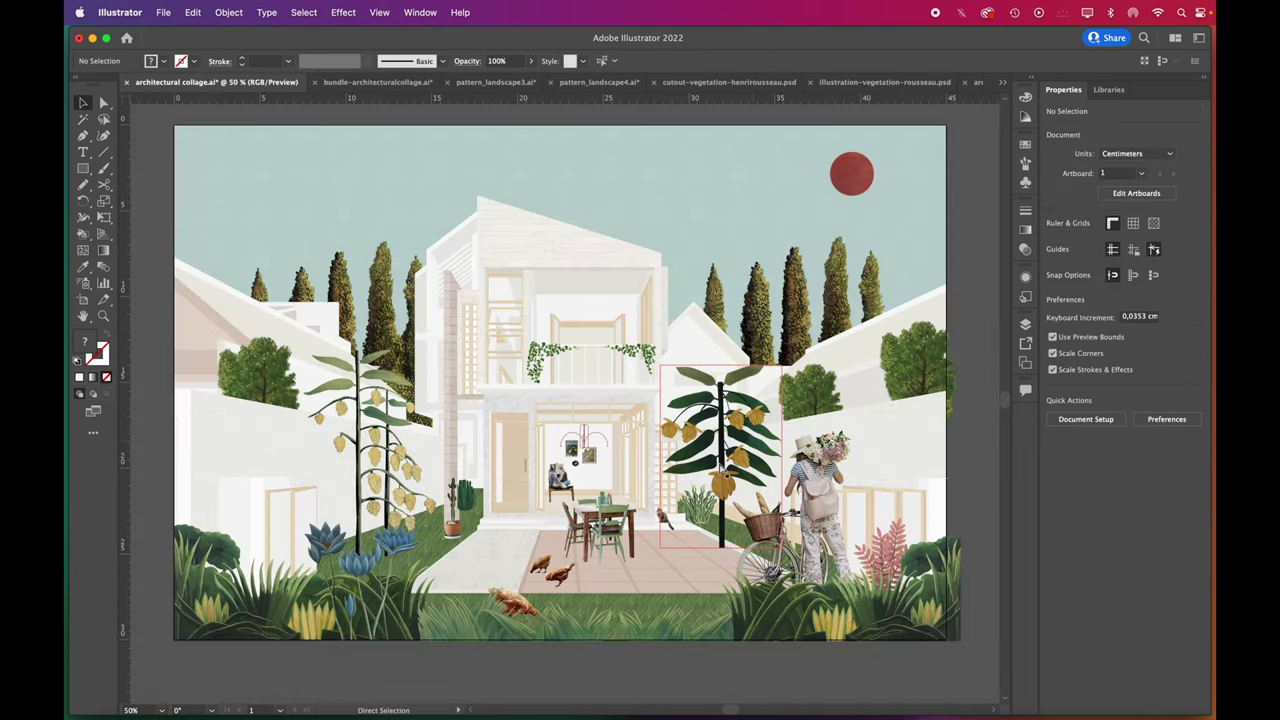
Step: Paste the shadow image, align it with the artboard, and set its blending mode to Multiply and its opacity to 20%
key("super+v")
left_click_drag(225, 658, 217, 632)
left_click(1085, 286)
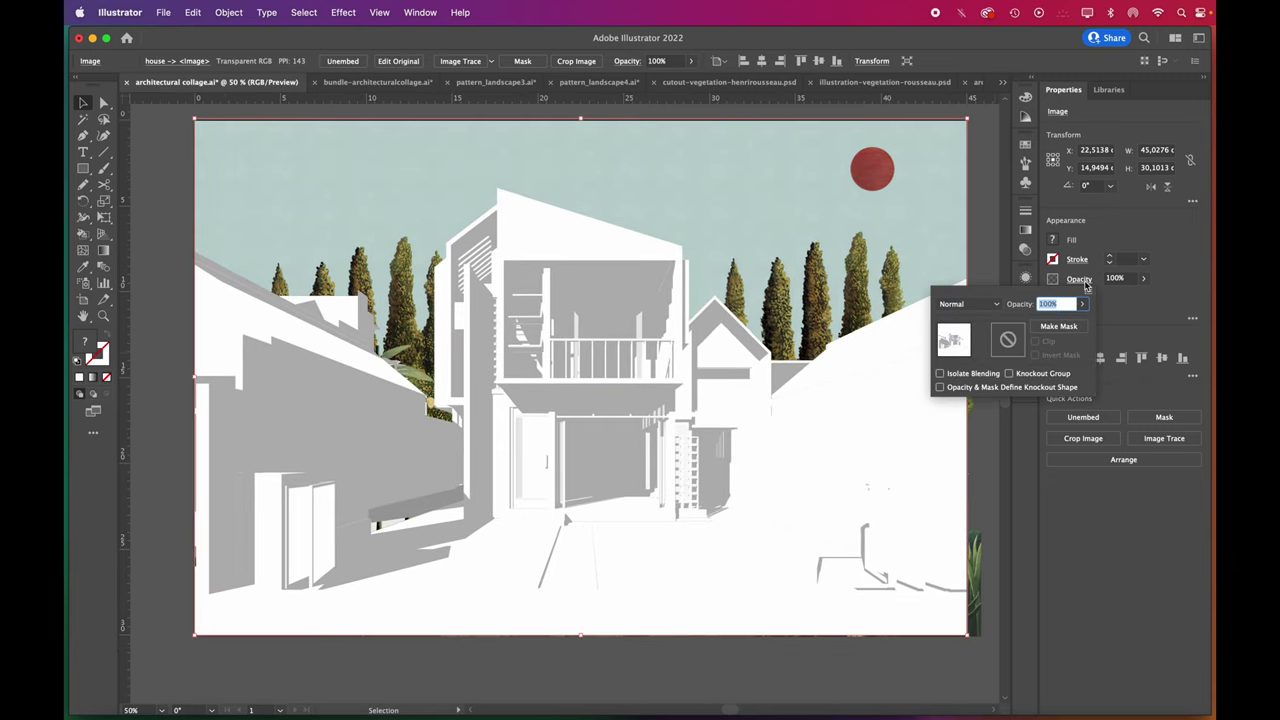
left_click(968, 303)
left_click(965, 353)
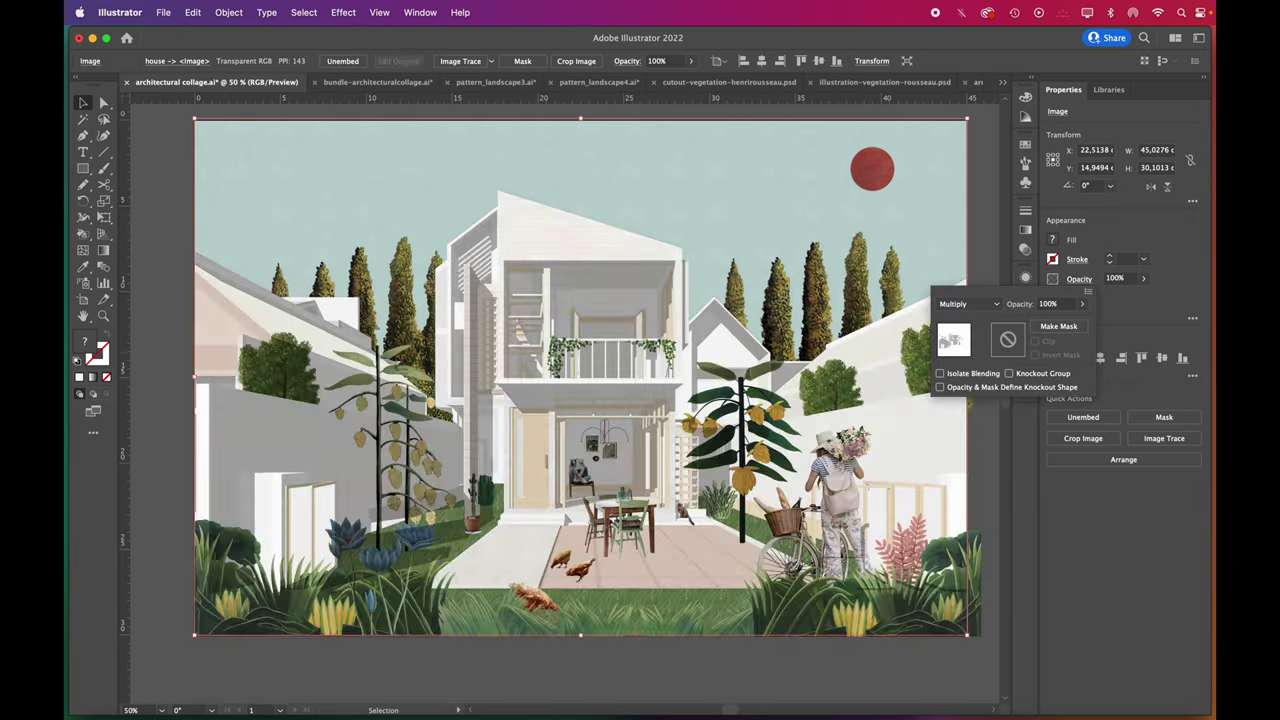
left_click(1095, 280)
key("Return")
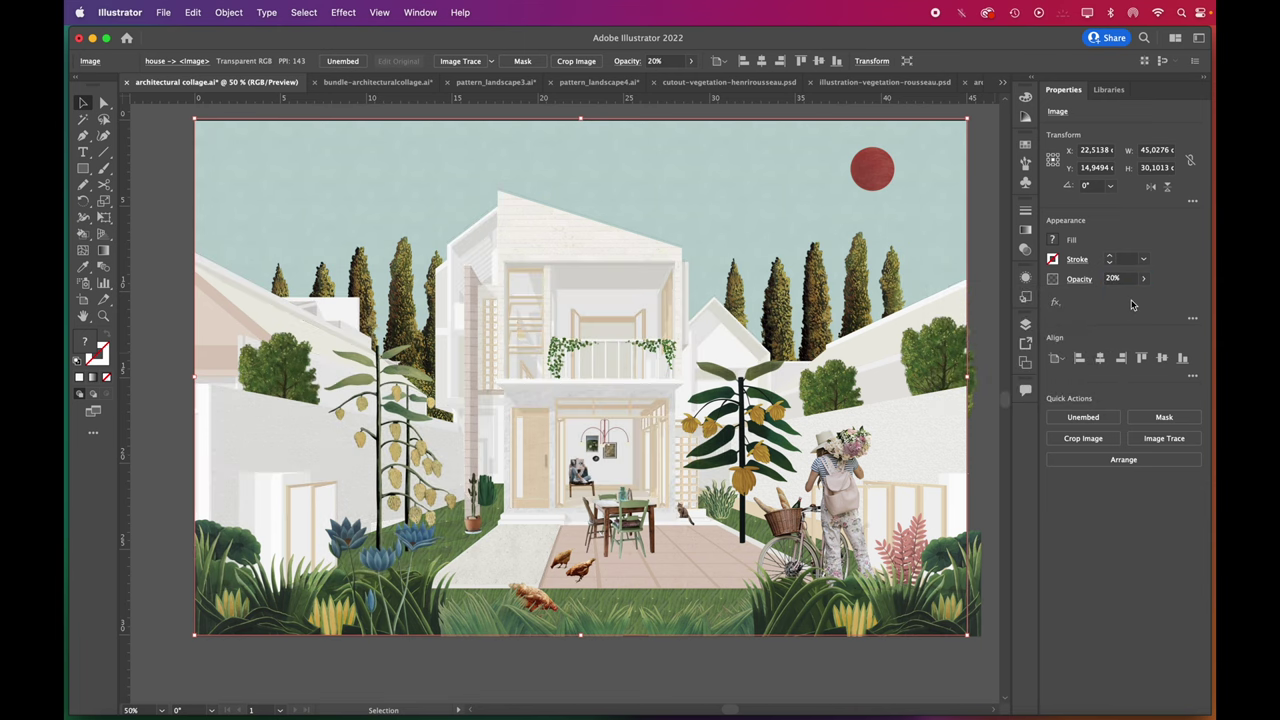
left_click(985, 445)
Step: Collapse the properties area to enlarge the workspace and center the finished collage with nothing selected
scroll(848, 568, "right", 1)
left_click(1204, 77)
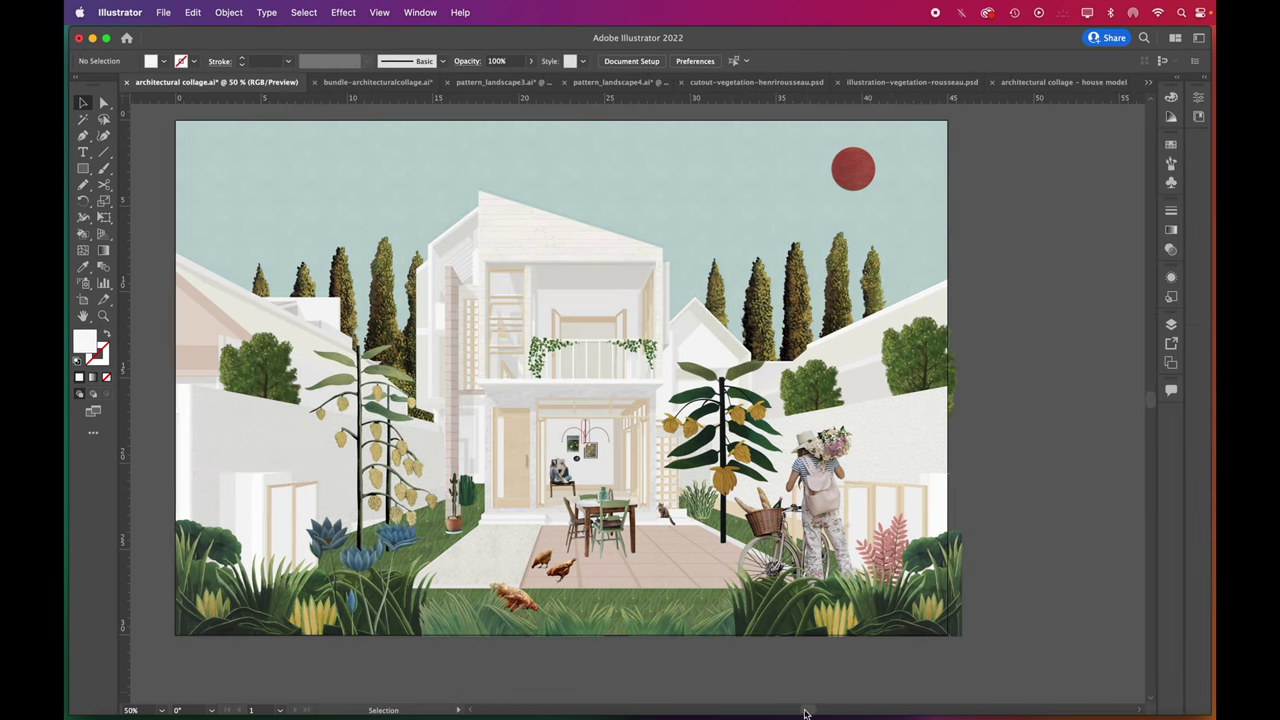
left_click_drag(806, 710, 798, 712)
scroll(806, 691, "up", 1)
left_click(980, 474)
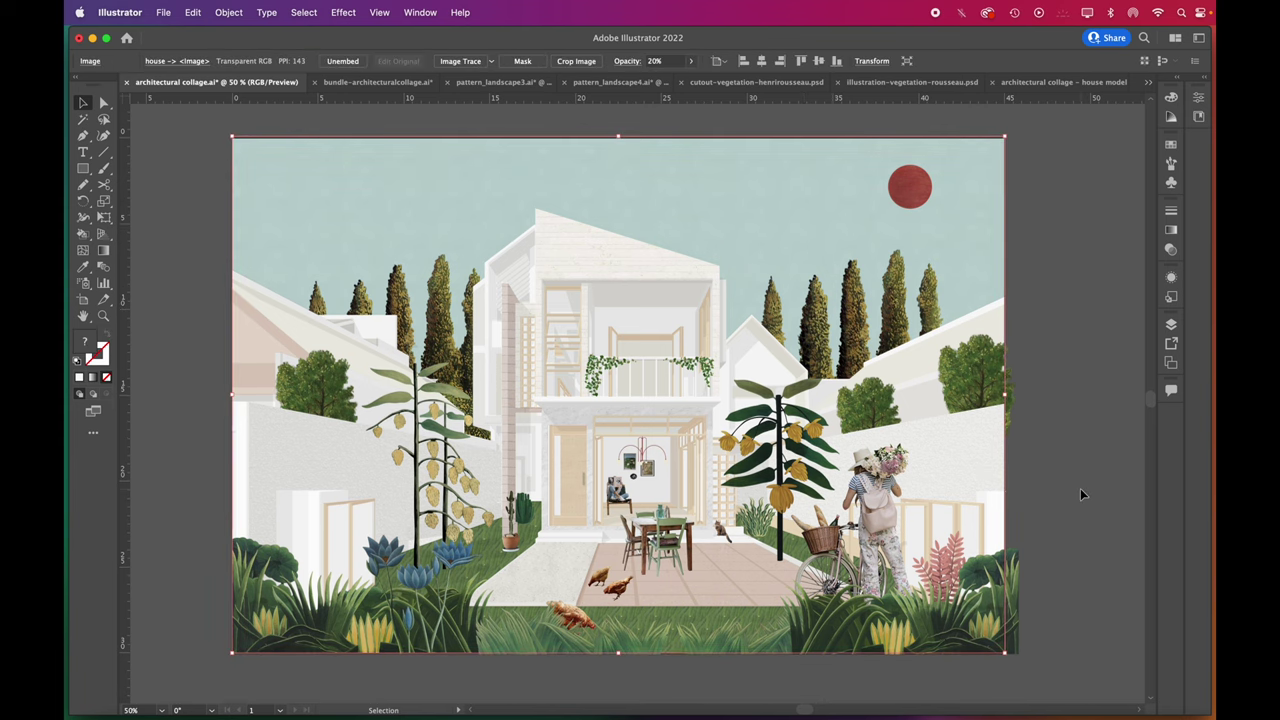
left_click(1083, 494)
Step: Export the artboard as the JPEG "architectural collage-unedited" in RGB with maximum quality 10 and high resolution of 300 ppi
left_click(163, 14)
mouse_move(233, 292)
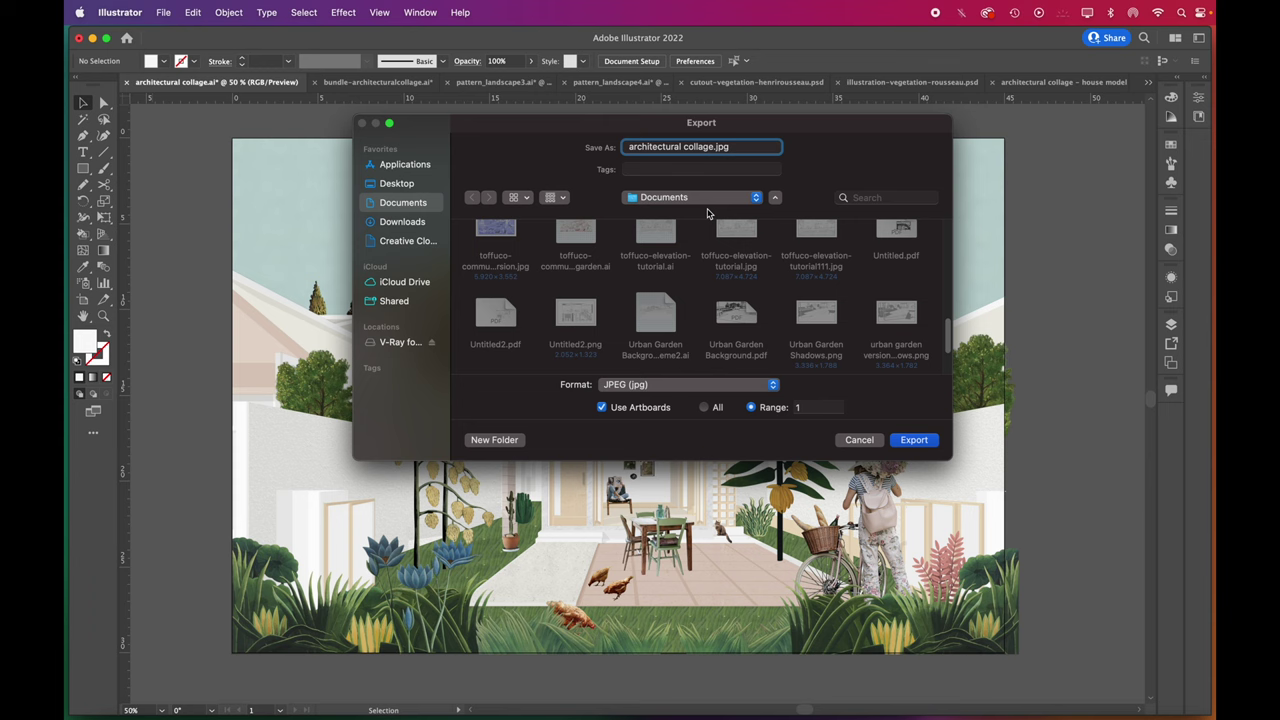
type("-render")
key("Return")
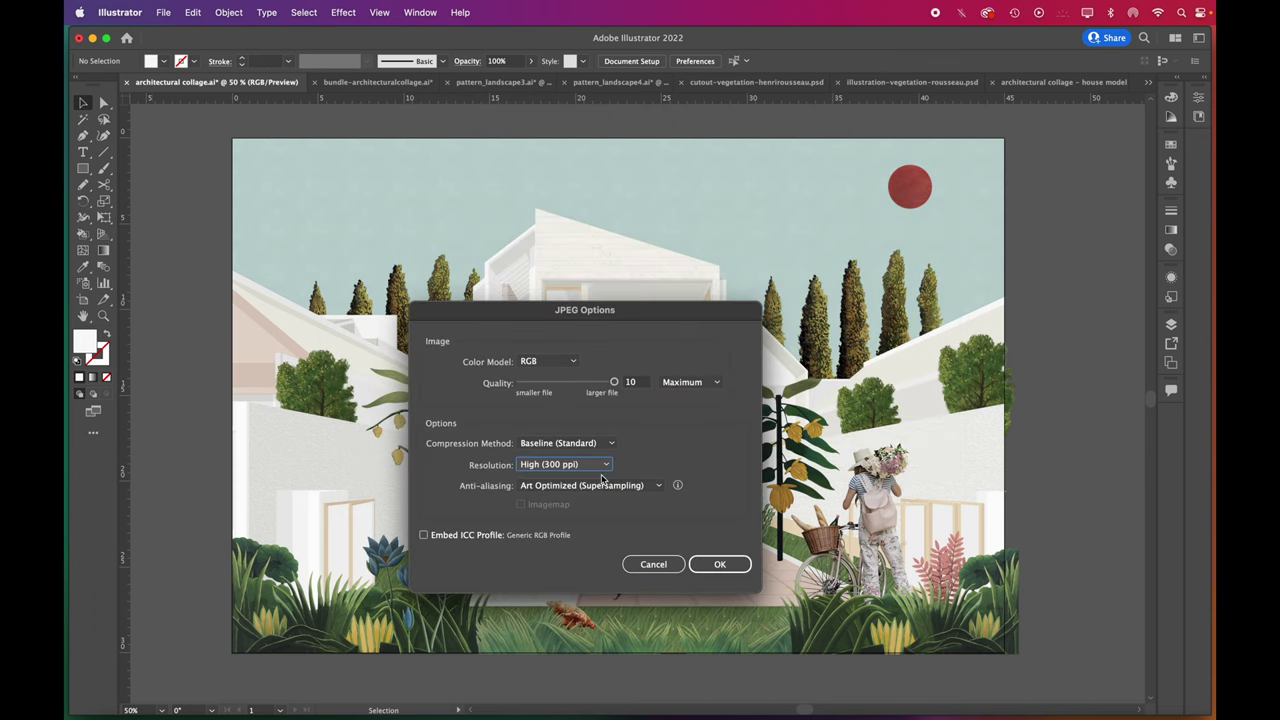
left_click(719, 564)
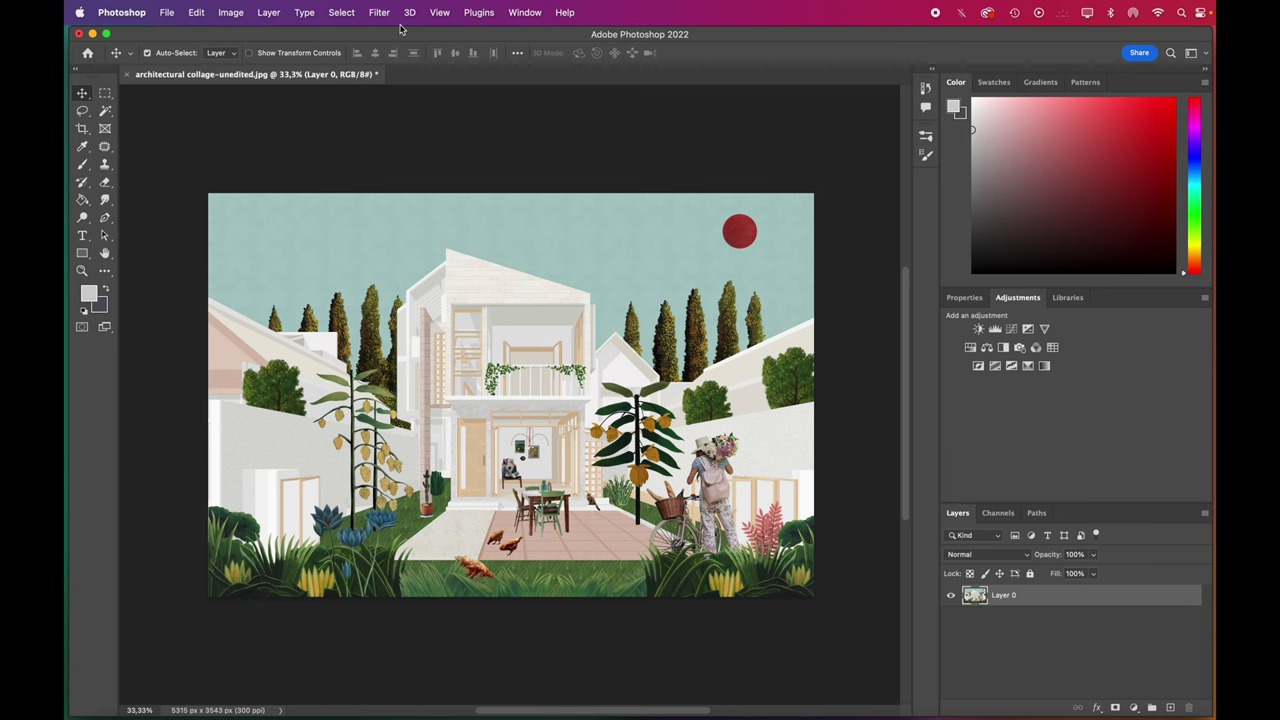
Step: Switch to Photoshop and use the Camera Raw Filter to set exposure +0.50, contrast -64, highlights +8, shadows +15 and vibrance +5
left_click(380, 13)
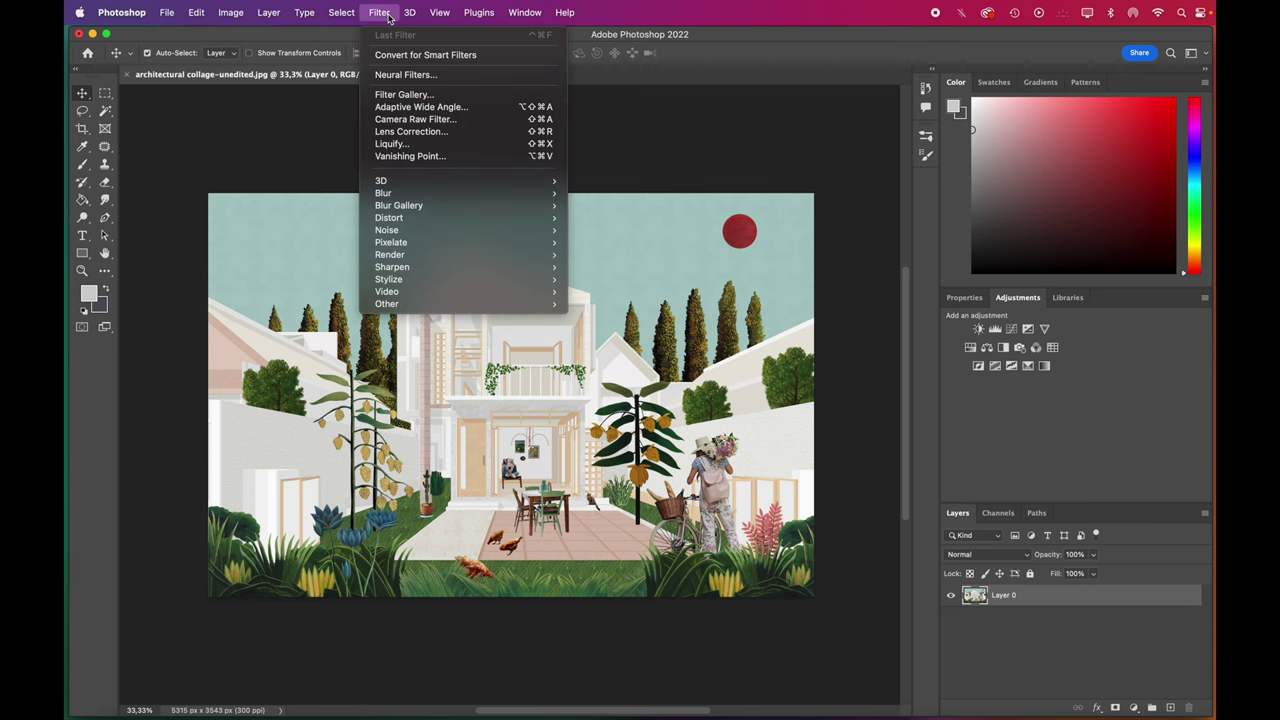
left_click(430, 120)
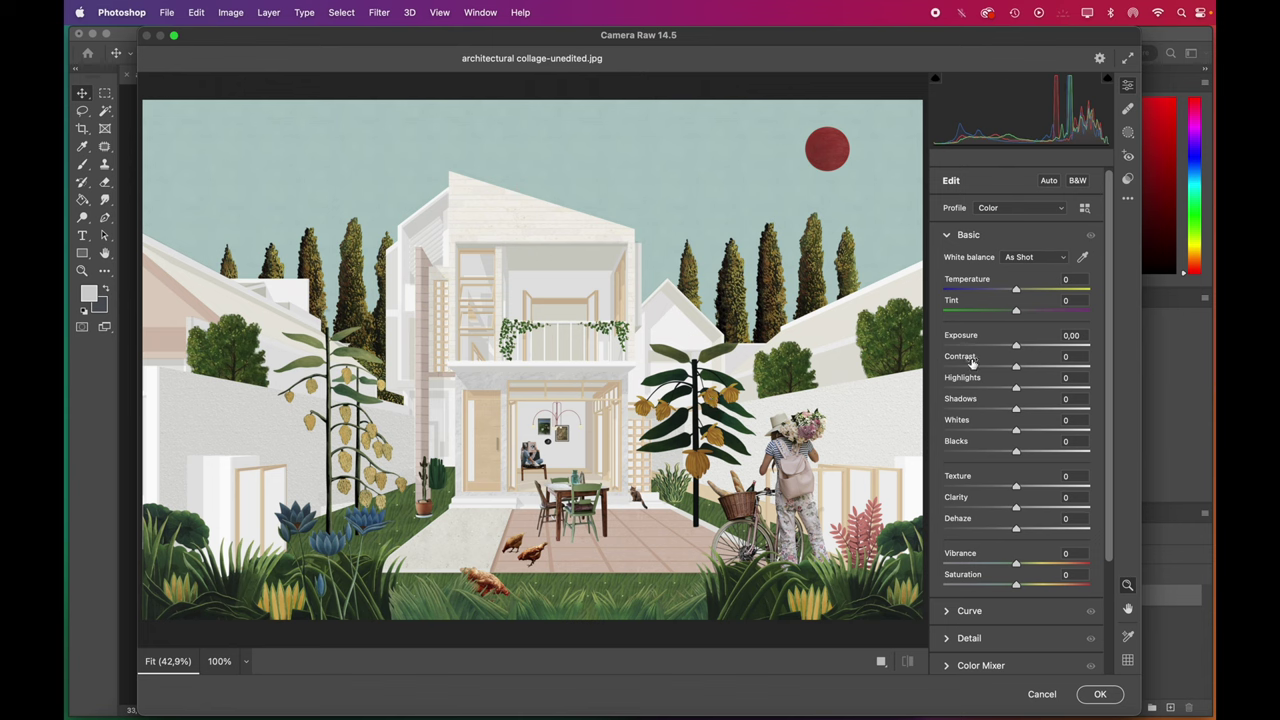
left_click_drag(1017, 346, 1027, 352)
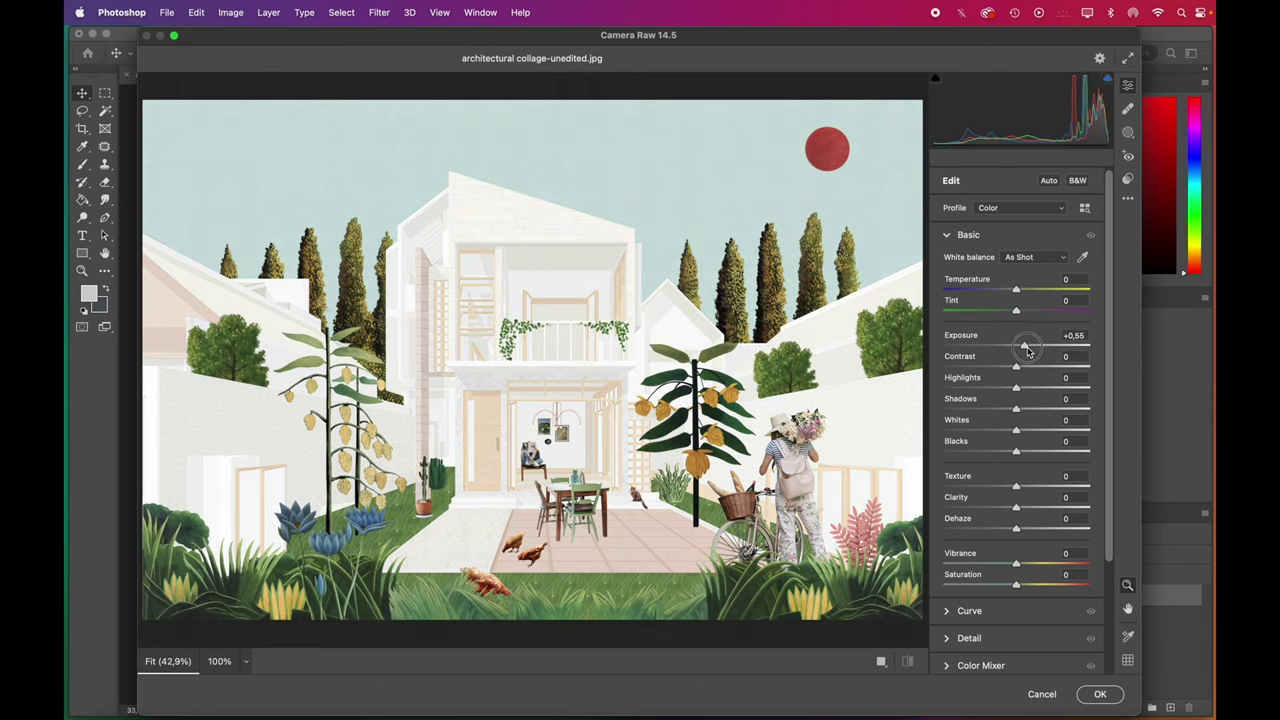
left_click_drag(1016, 367, 961, 371)
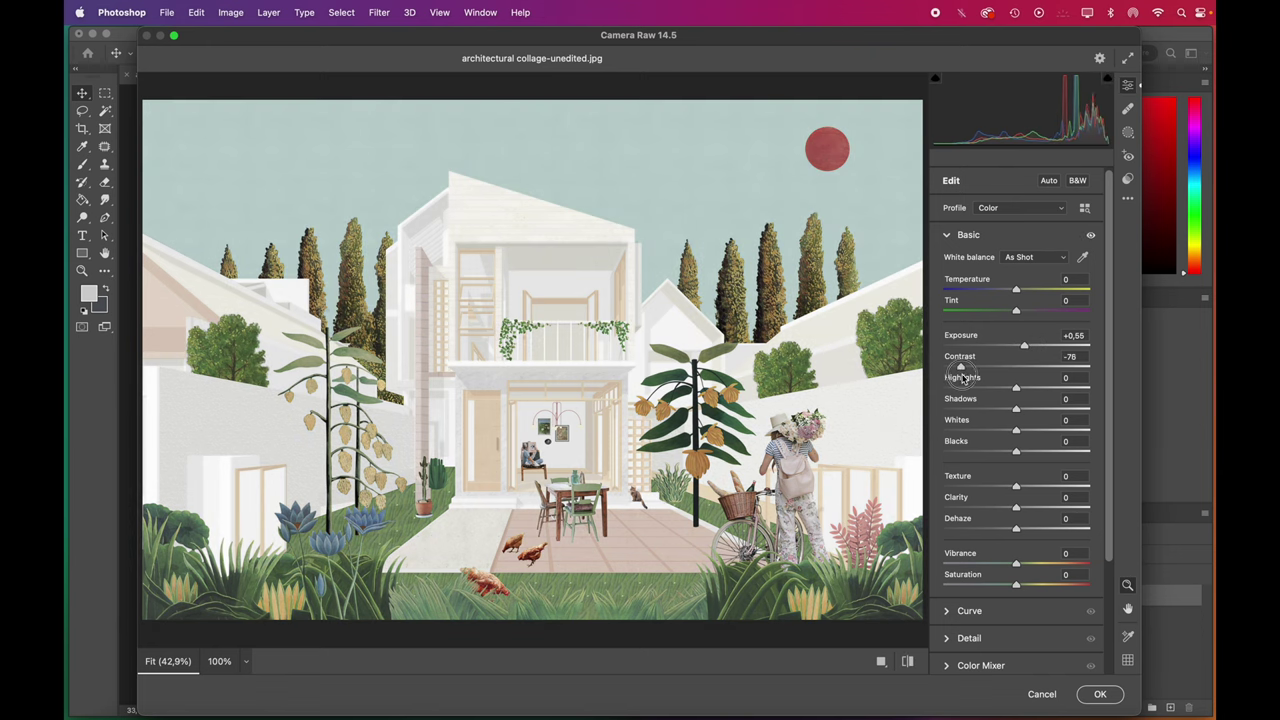
left_click_drag(1026, 347, 969, 369)
mouse_move(1016, 388)
left_mouse_down()
mouse_move(1061, 412)
mouse_move(1027, 411)
left_mouse_up()
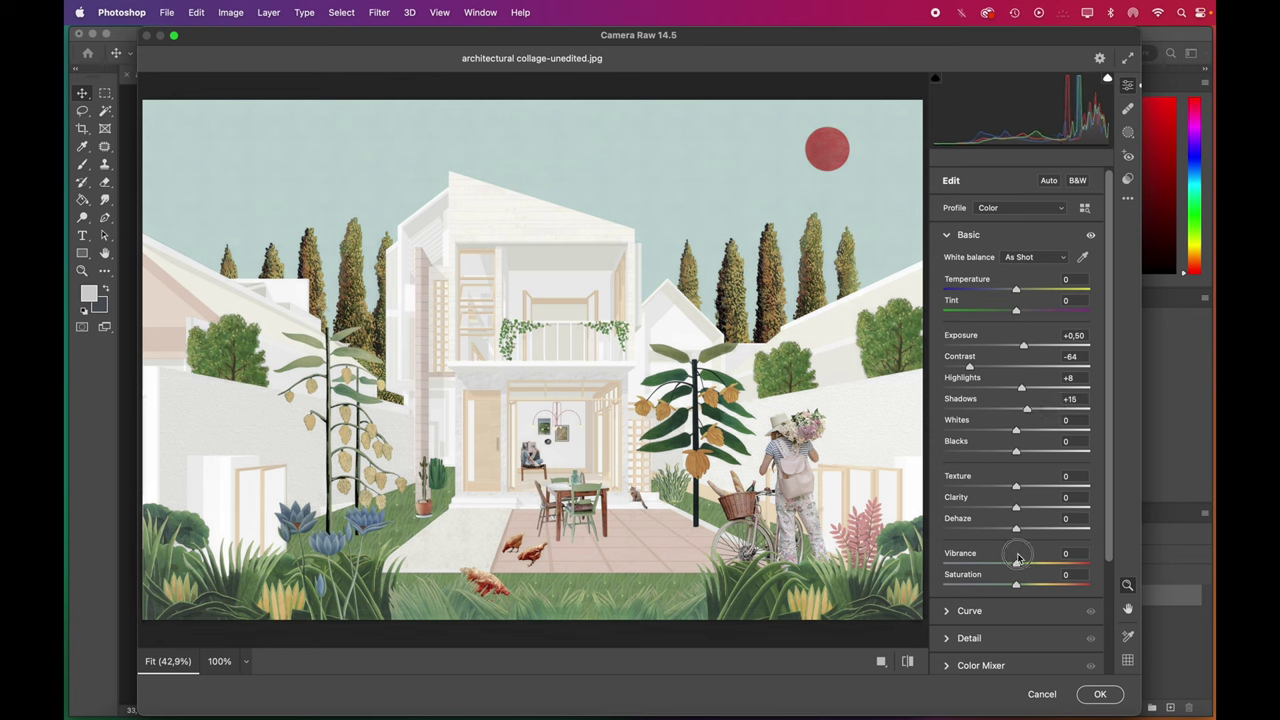
left_click_drag(1016, 562, 1020, 560)
Step: Set the collage's sharpening to 45 and add a moderate amount of grain in the Camera Raw detail and effects settings
scroll(1001, 514, "down", 3)
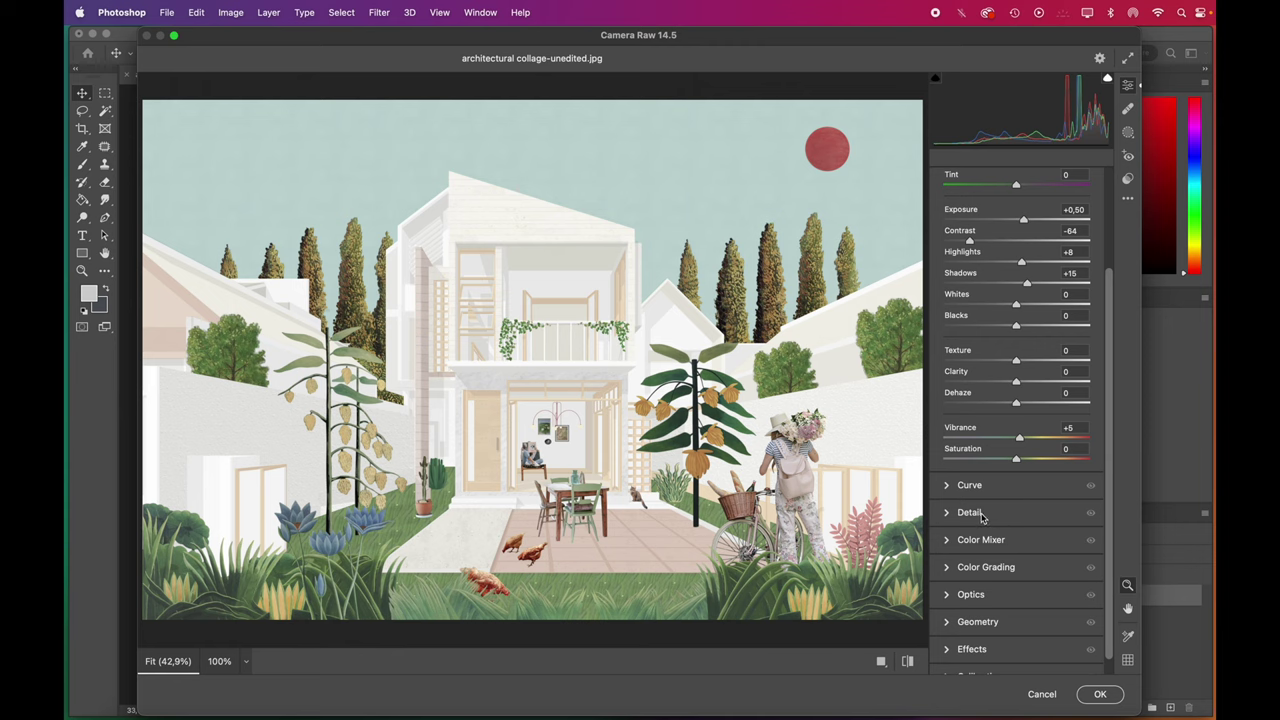
left_click(980, 514)
left_click_drag(944, 323, 988, 324)
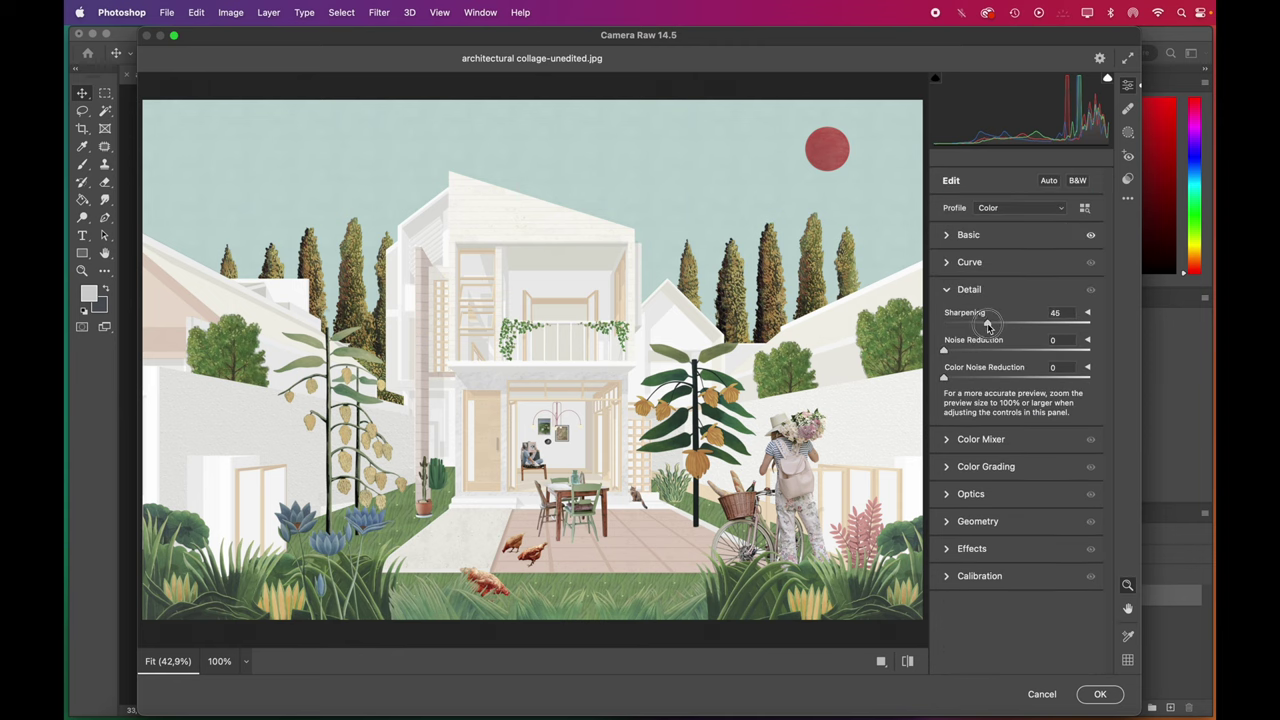
left_click(981, 439)
left_click(972, 632)
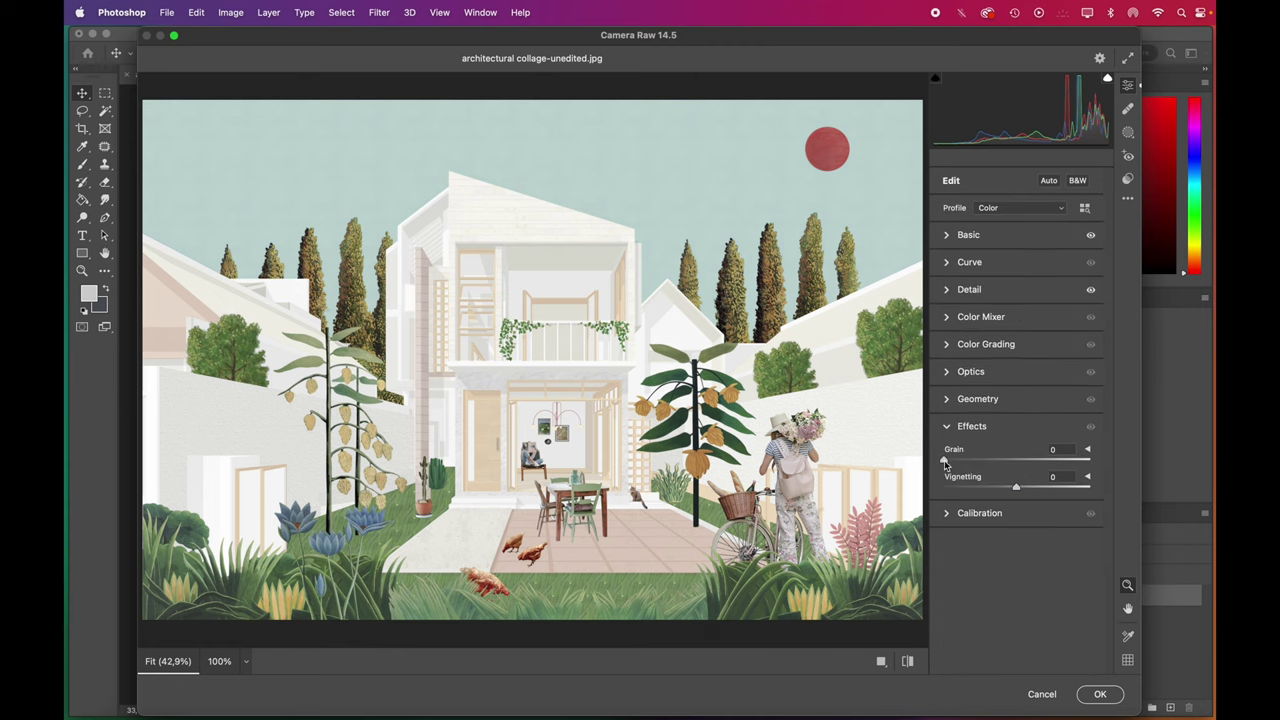
left_click_drag(945, 460, 1003, 463)
Step: Raise the collage's texture slightly in the basic adjustments and apply the Camera Raw Filter
left_click(964, 240)
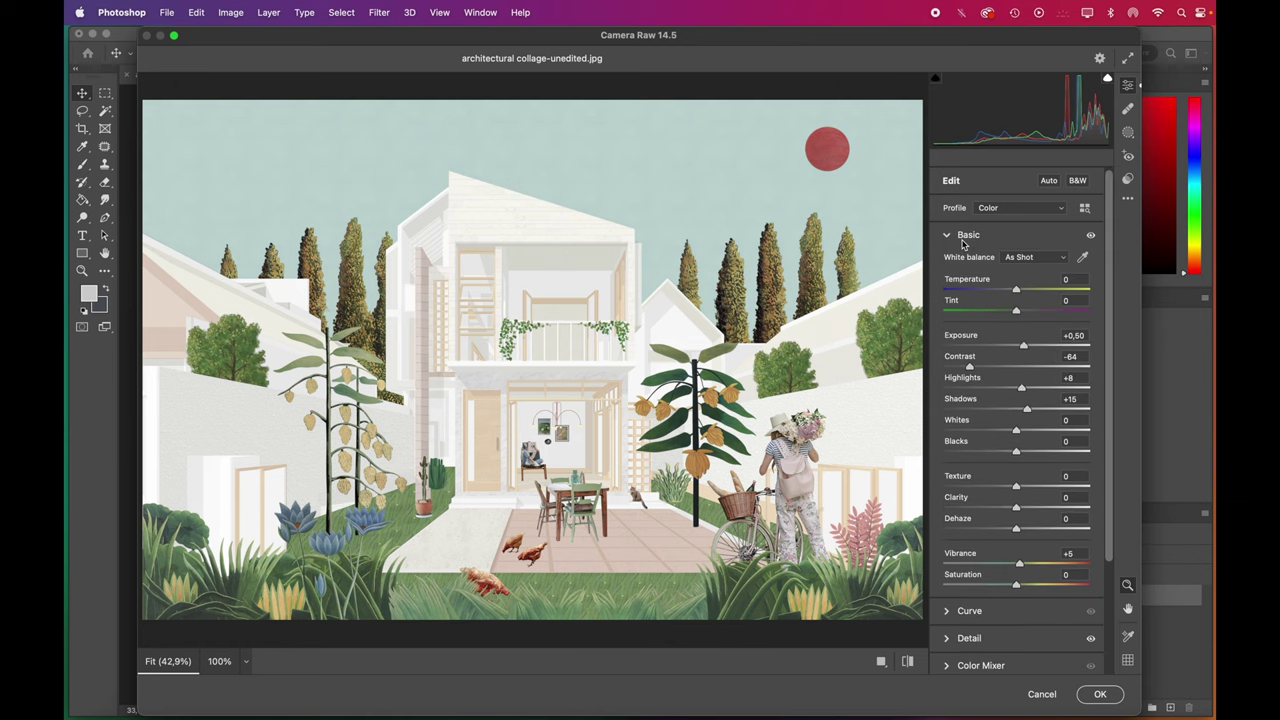
left_click_drag(1016, 486, 1024, 486)
key("Return")
left_click(167, 12)
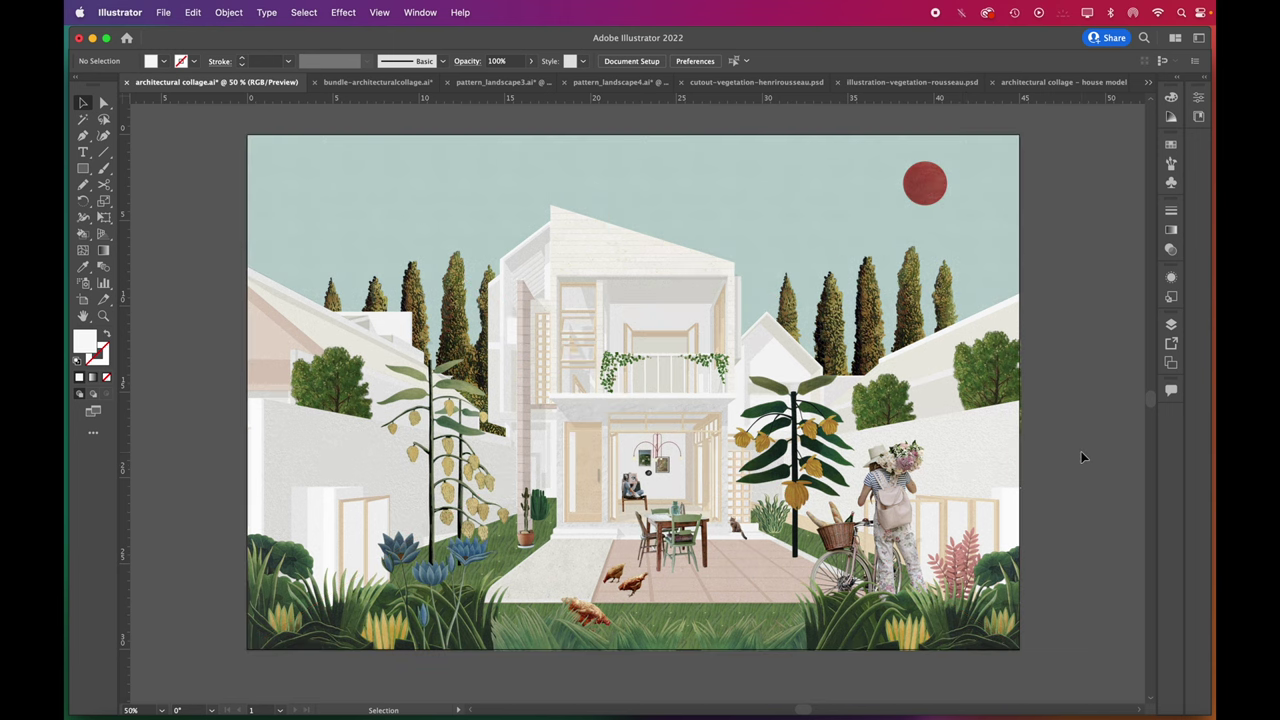
Step: Switch to Illustrator and examine the planting in collage version 2 and the Impressionist Nature pattern sheet
key("shift+super+z")
left_click(1081, 457)
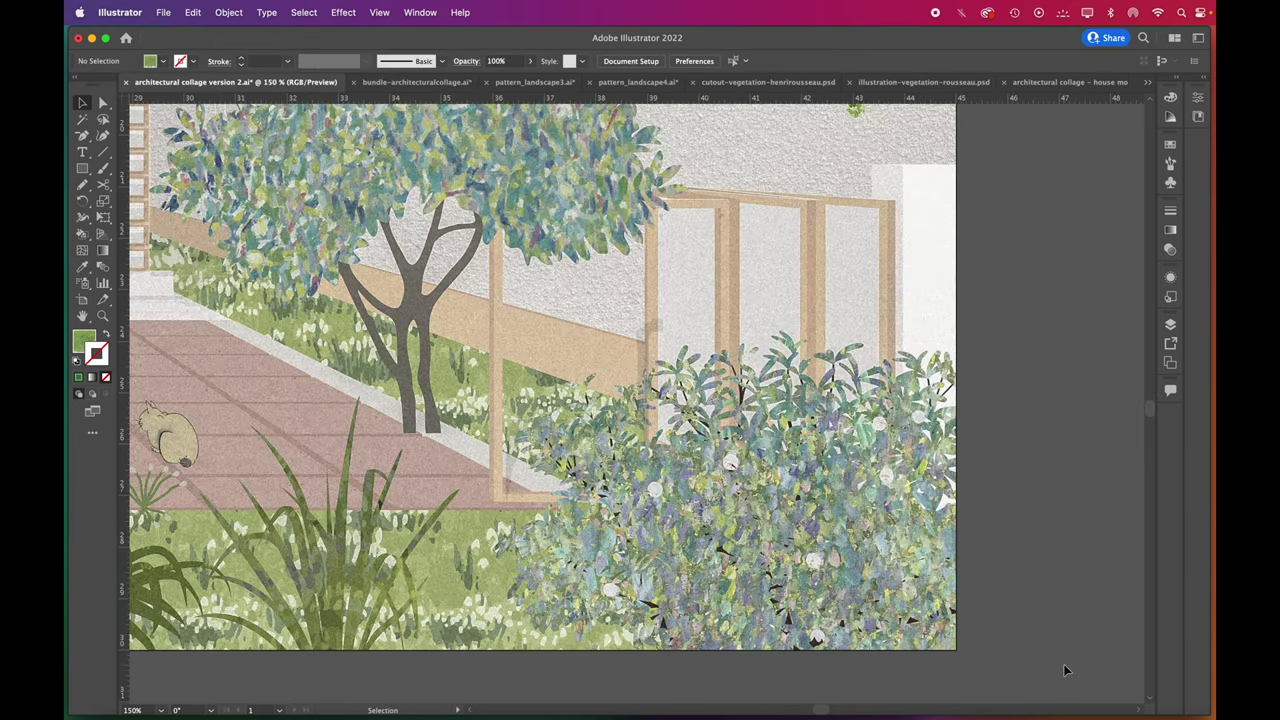
scroll(1034, 634, "up", 2)
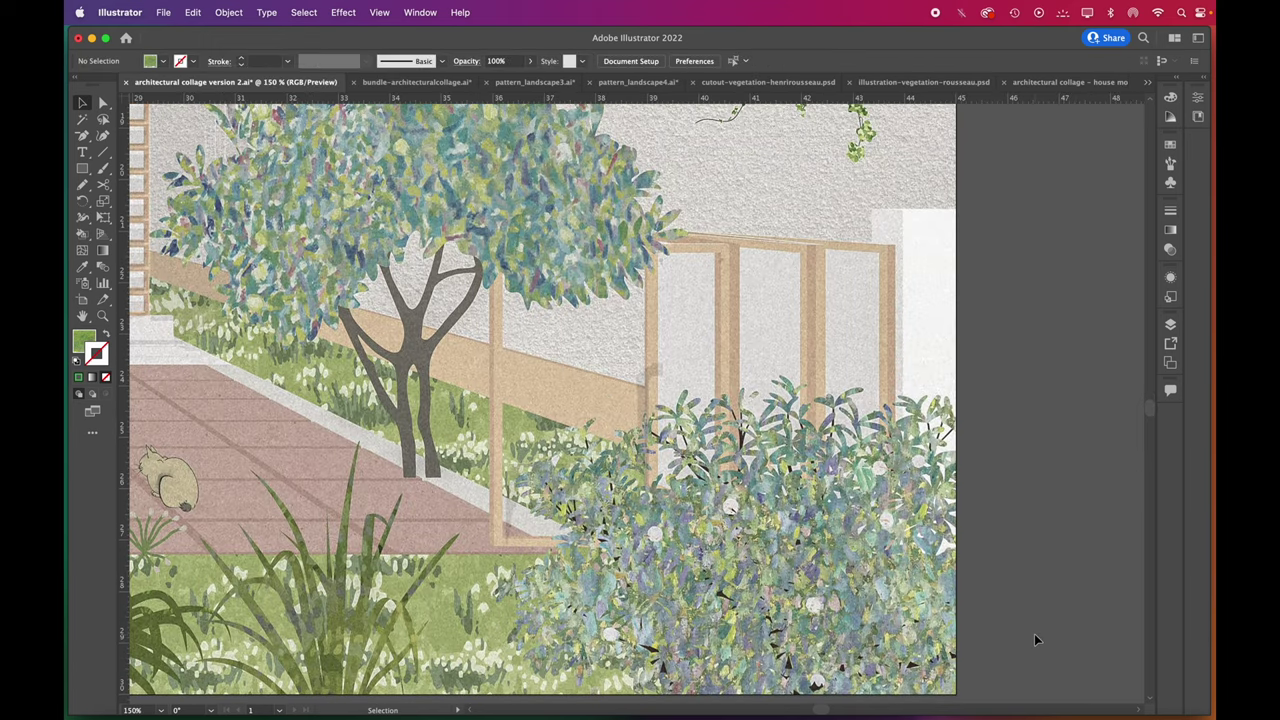
scroll(1035, 638, "up", 3)
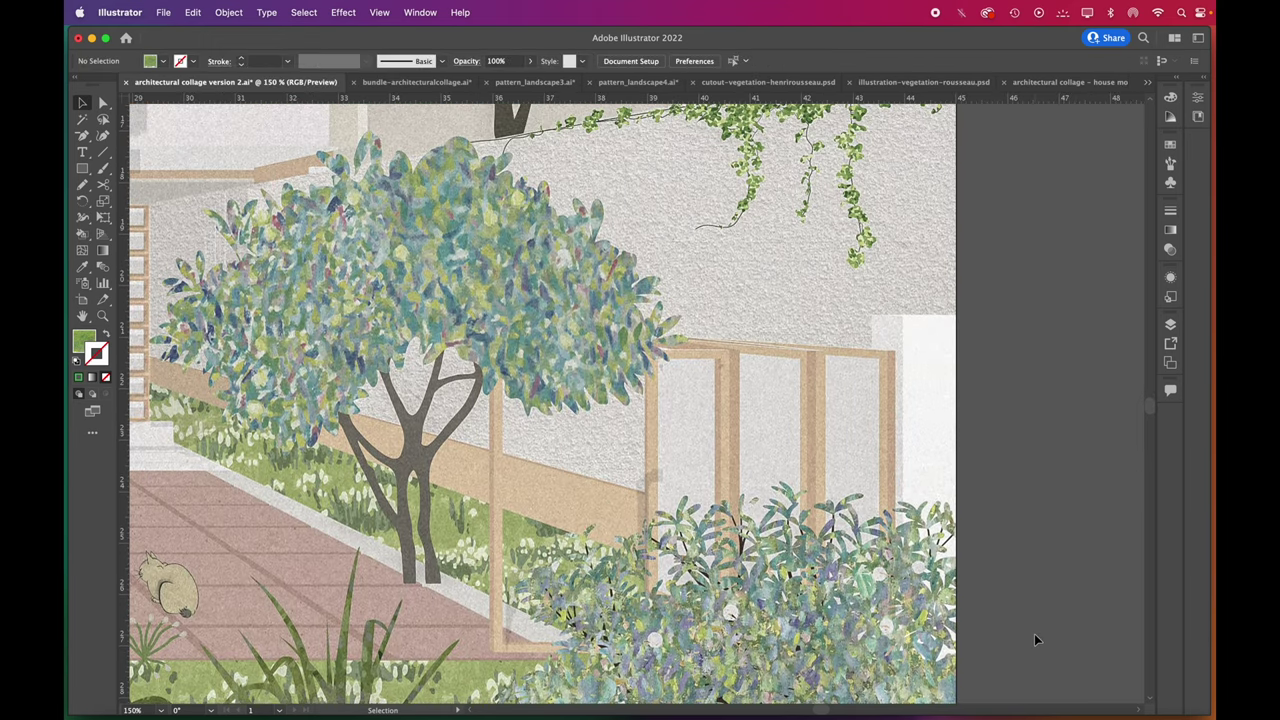
scroll(1034, 636, "up", 2)
left_click(648, 83)
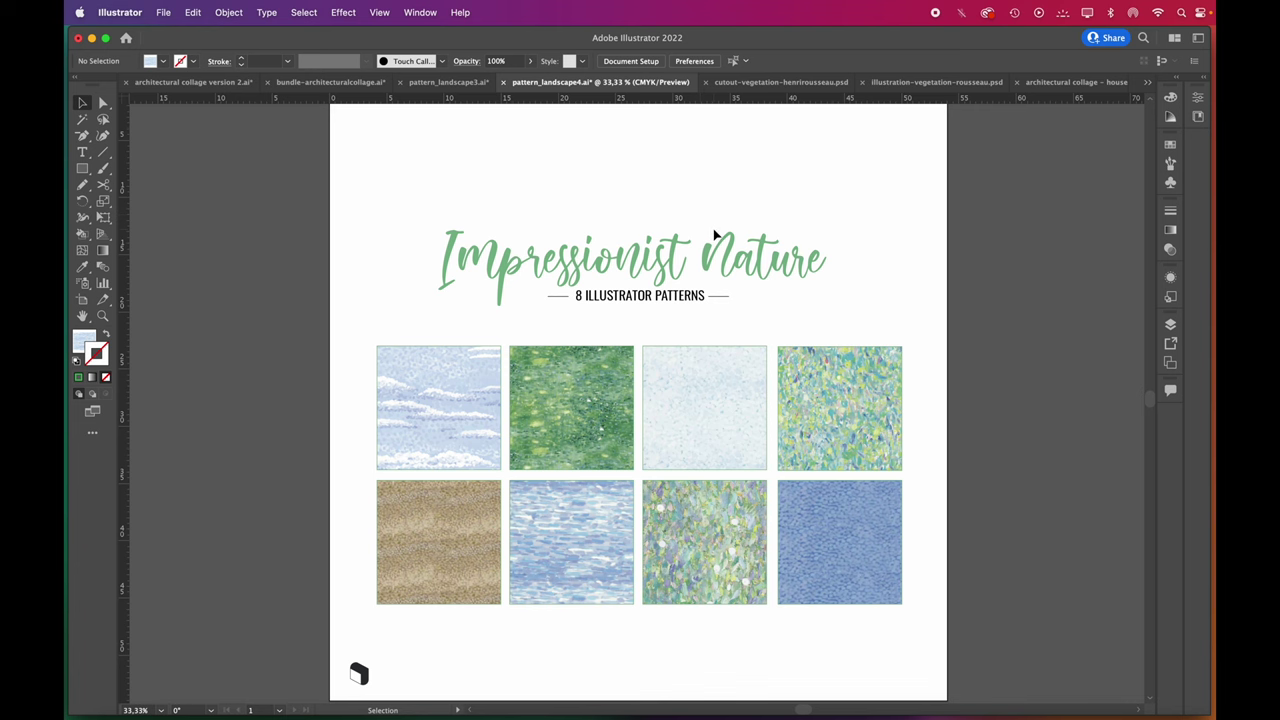
left_click(486, 84)
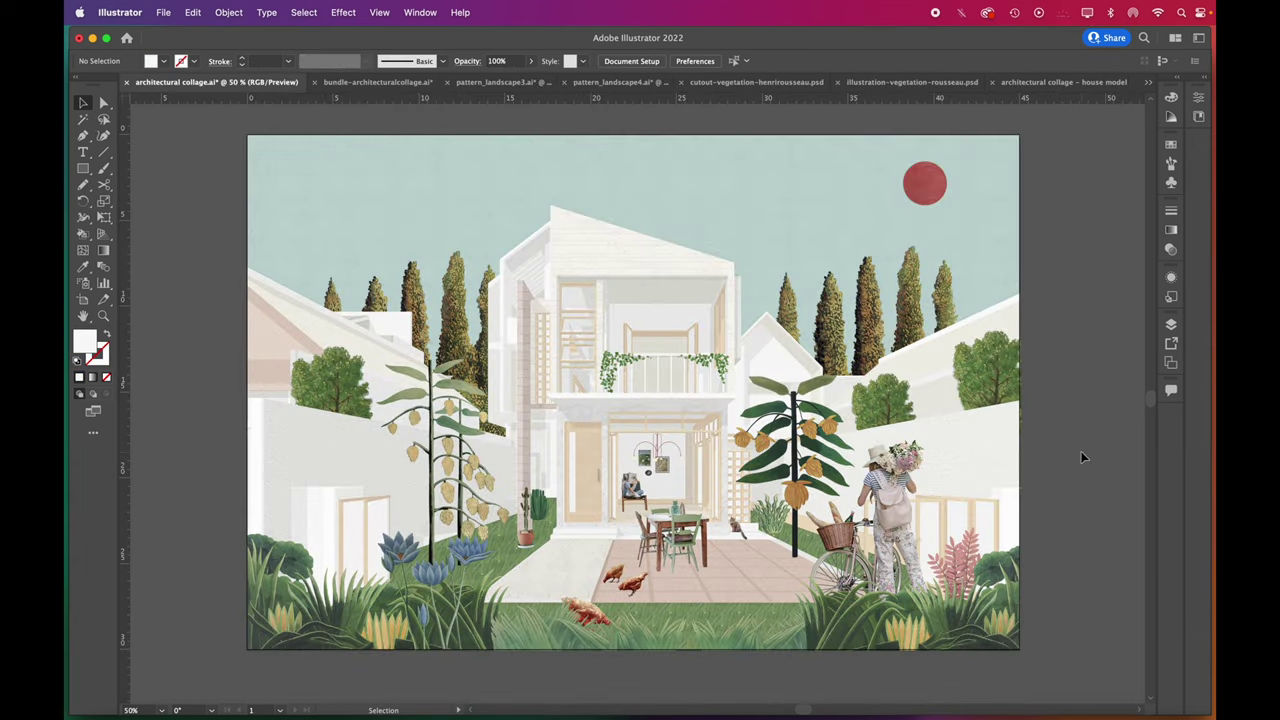
Step: Examine the first collage's facade, balcony ivy, cypresses and garden up close, ending with a wide view of the composition
left_click_drag(1150, 398, 1149, 394)
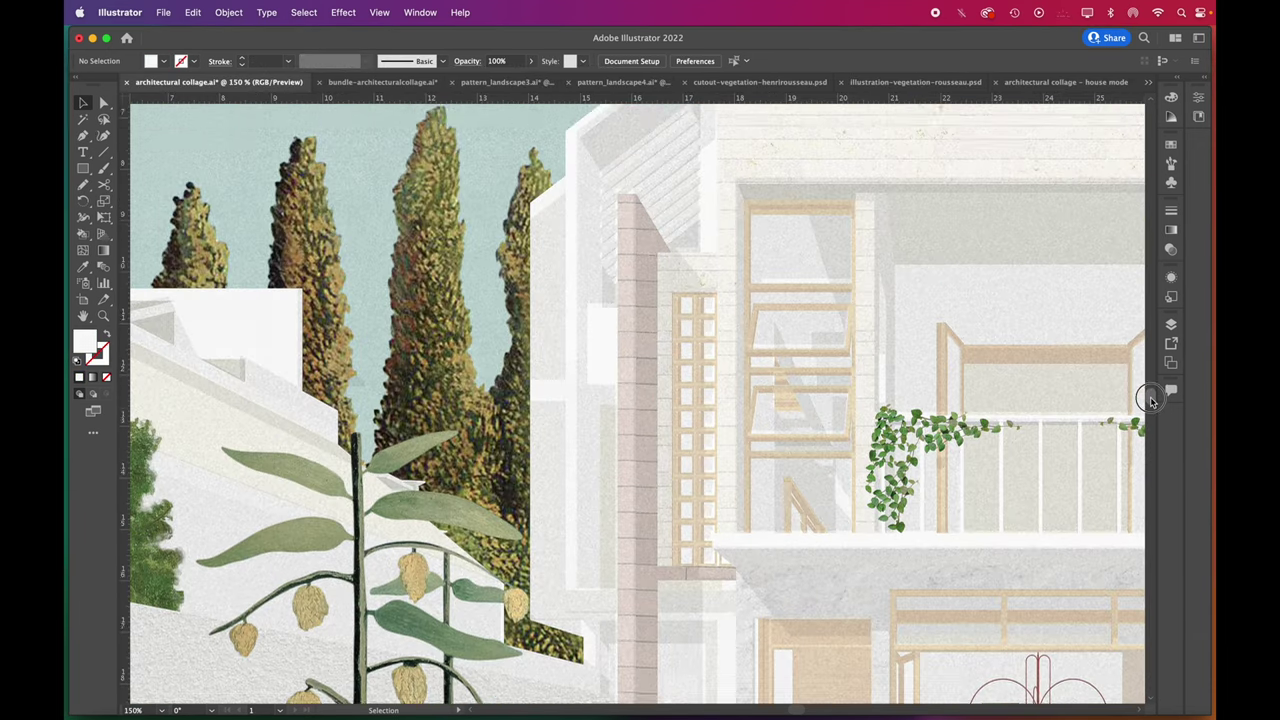
left_click_drag(791, 710, 813, 711)
left_click_drag(1151, 393, 1154, 397)
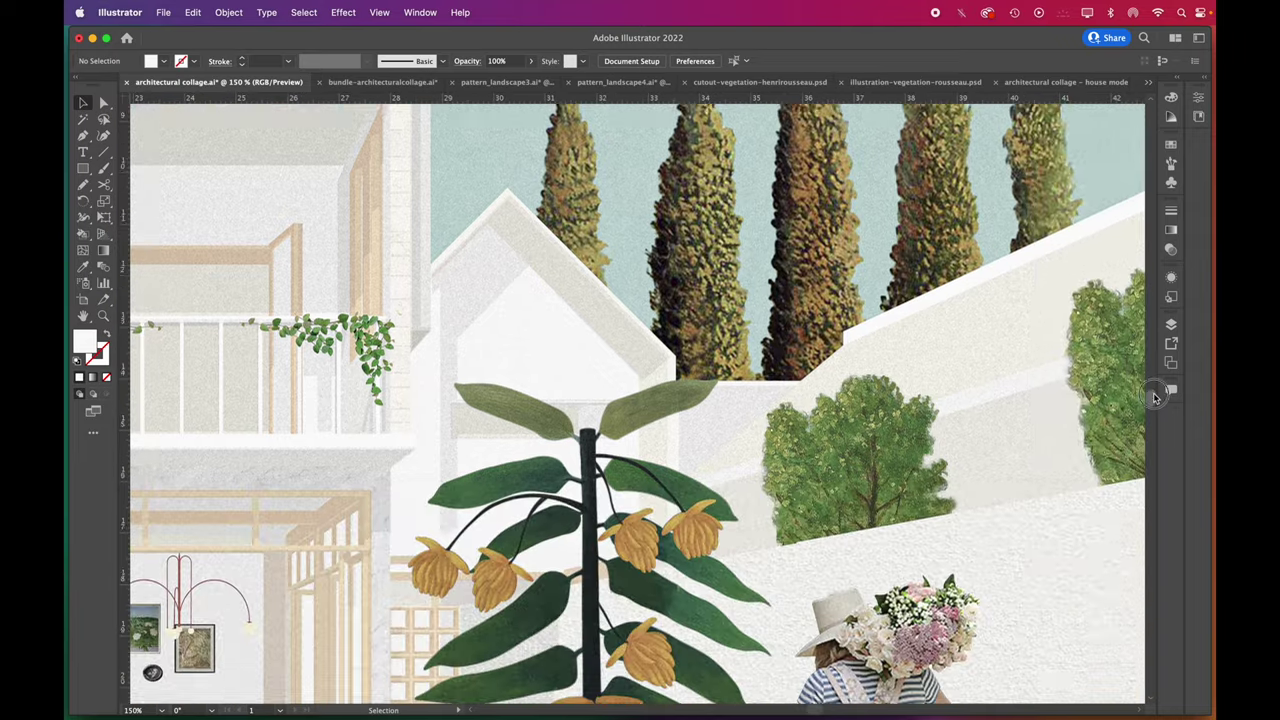
scroll(814, 700, "down", 8)
scroll(814, 700, "left", 10)
key("super+minus")
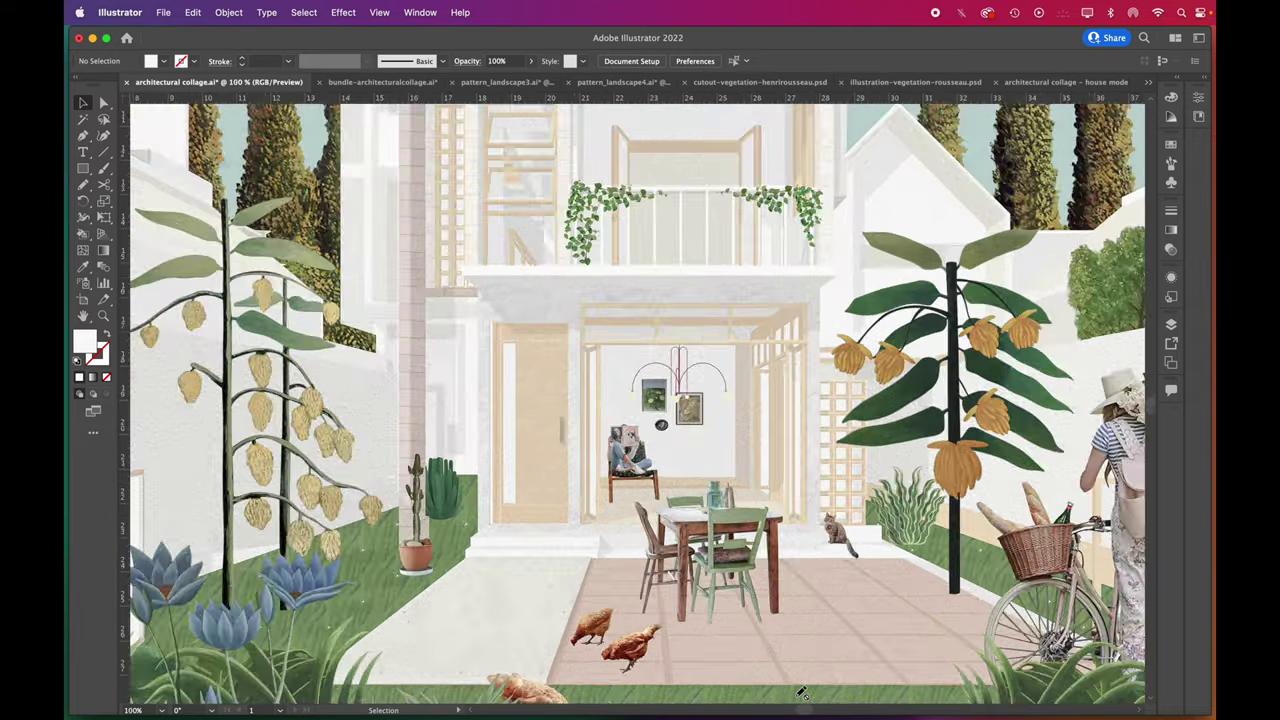
key("super+minus")
scroll(1128, 614, "up", 1)
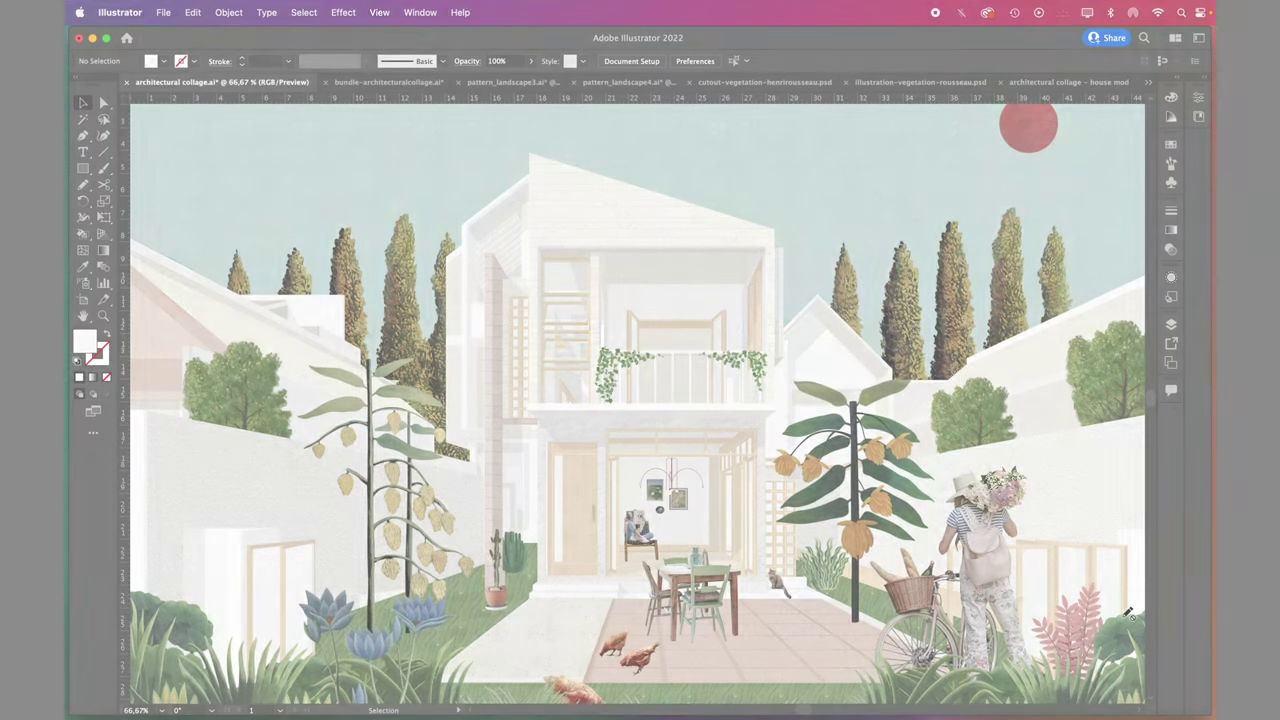